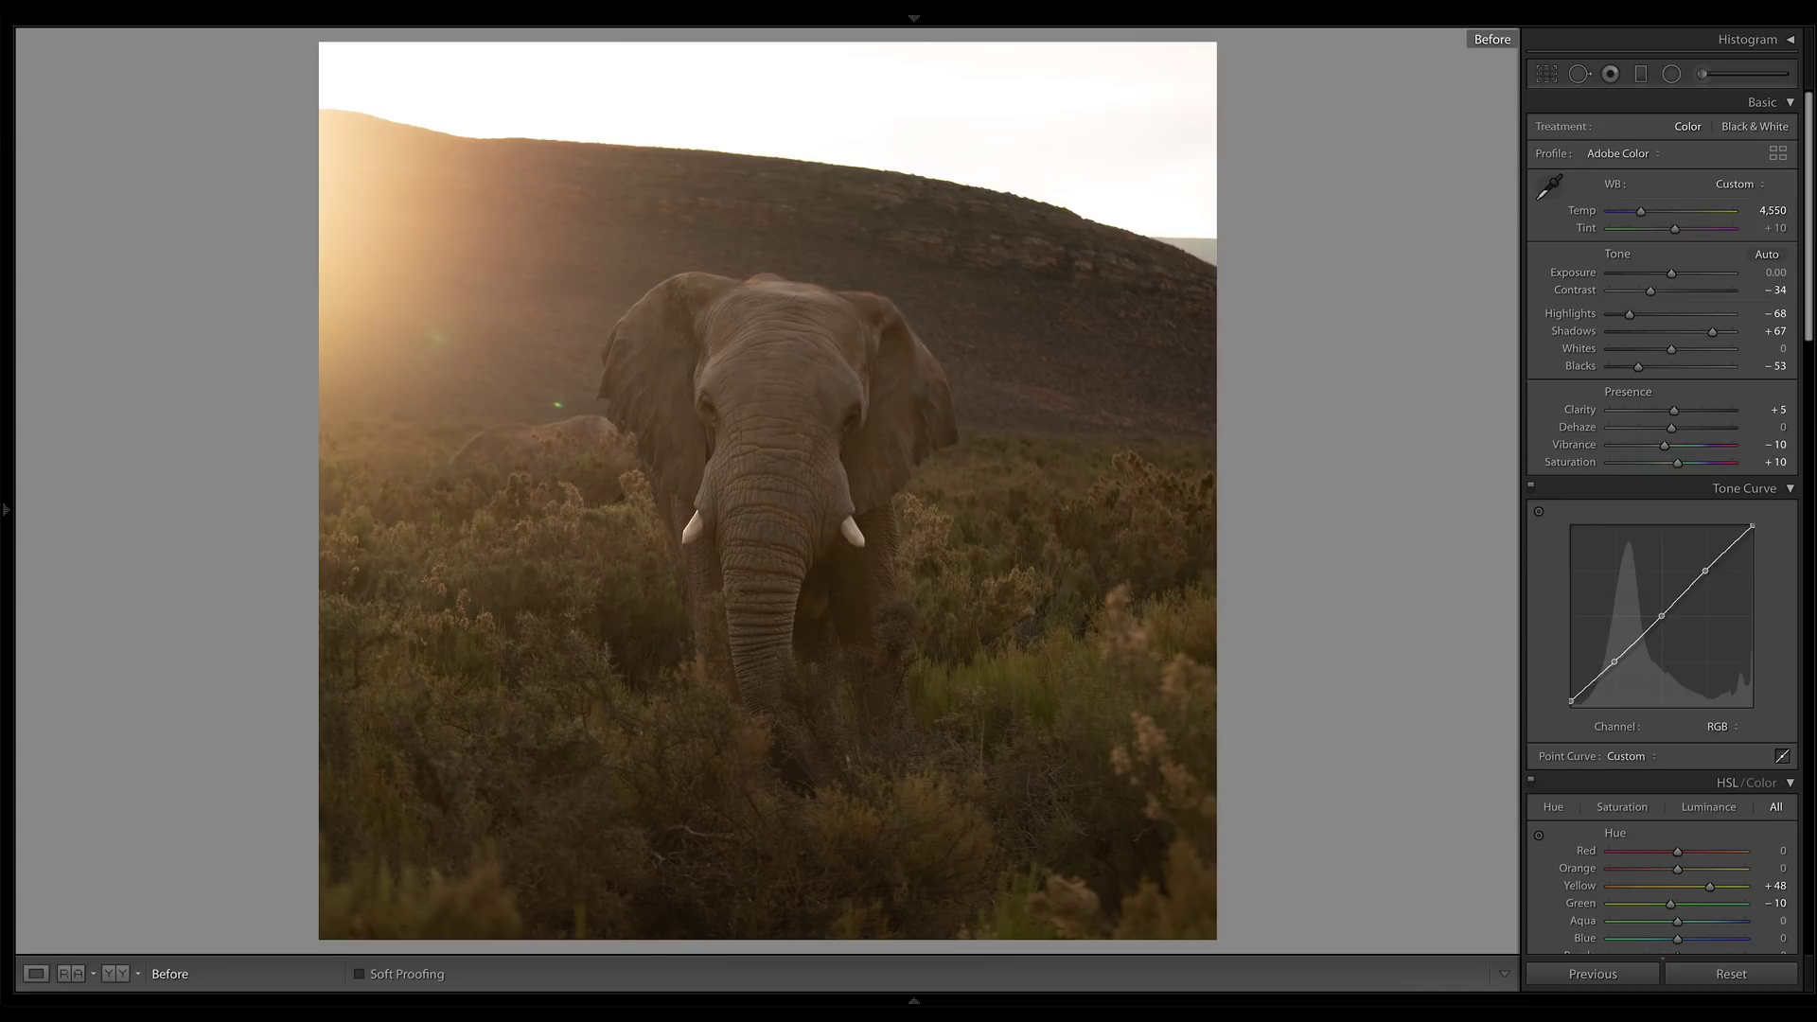
Compare the edited elephant photo with its unedited version
key("backslash")
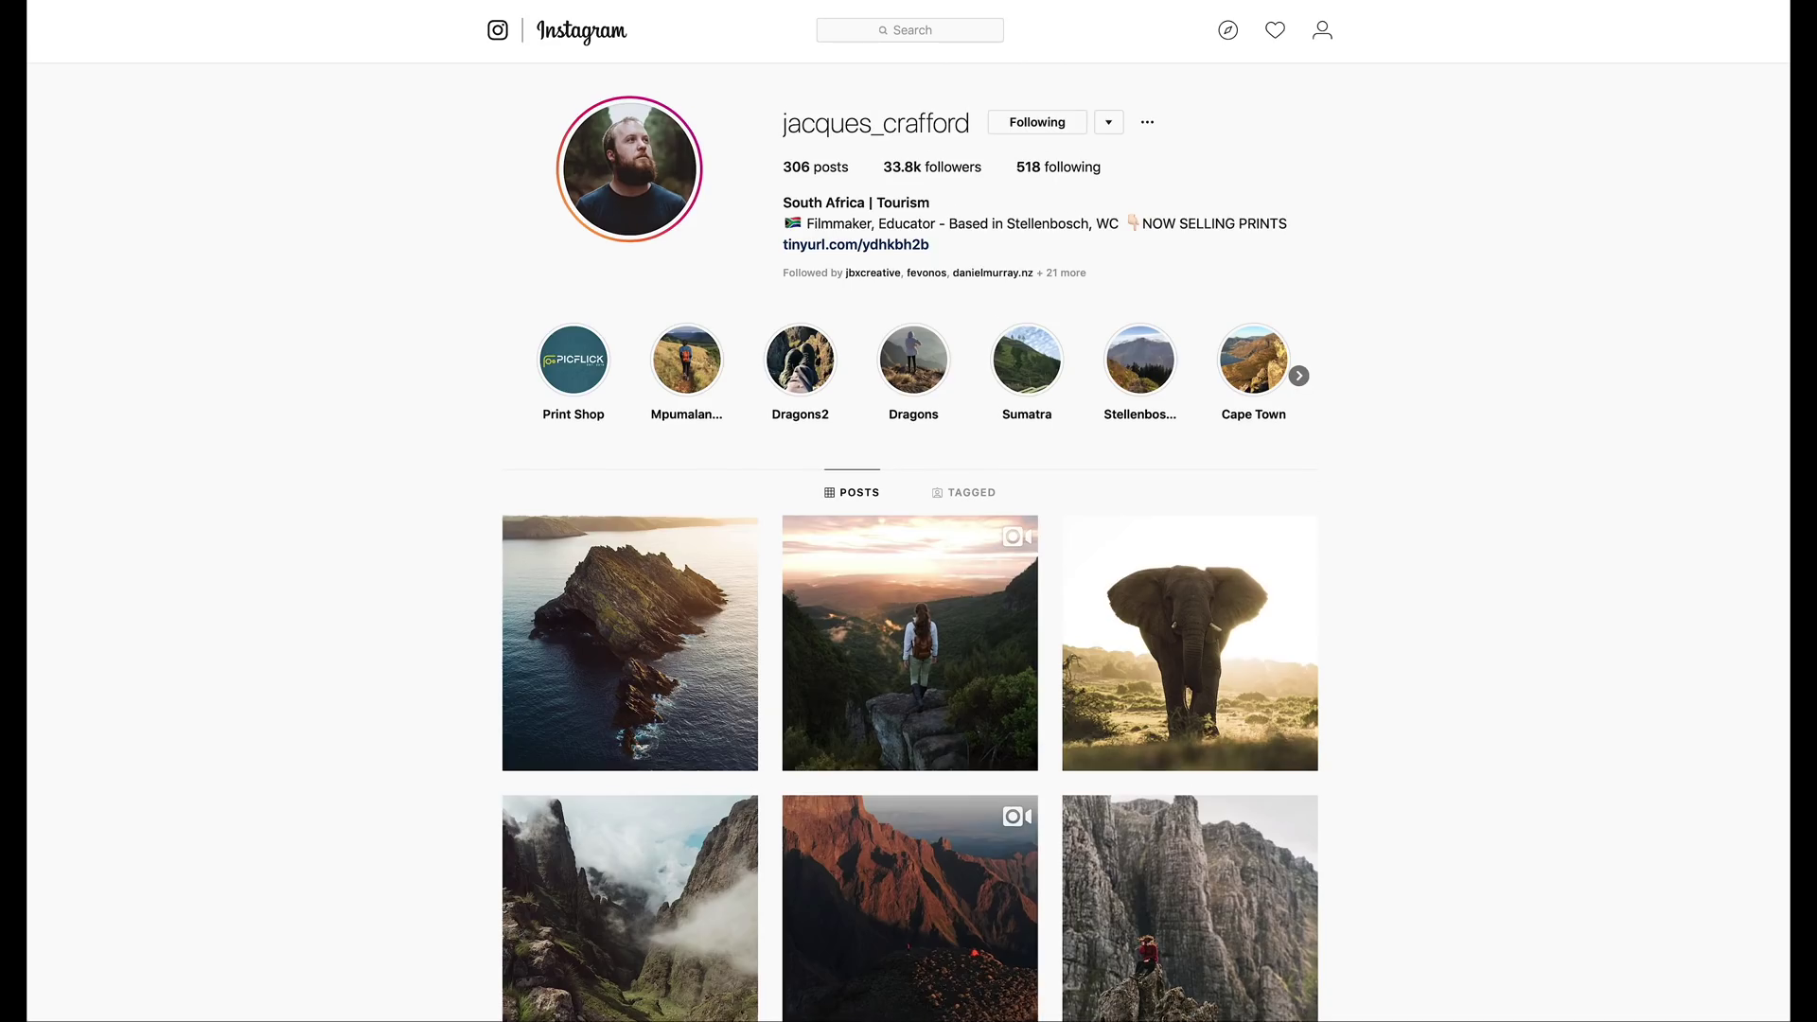
Switch to the photographer's Instagram profile and view the post of the backlit elephant, closing it when done
scroll(909, 530, "down", 5)
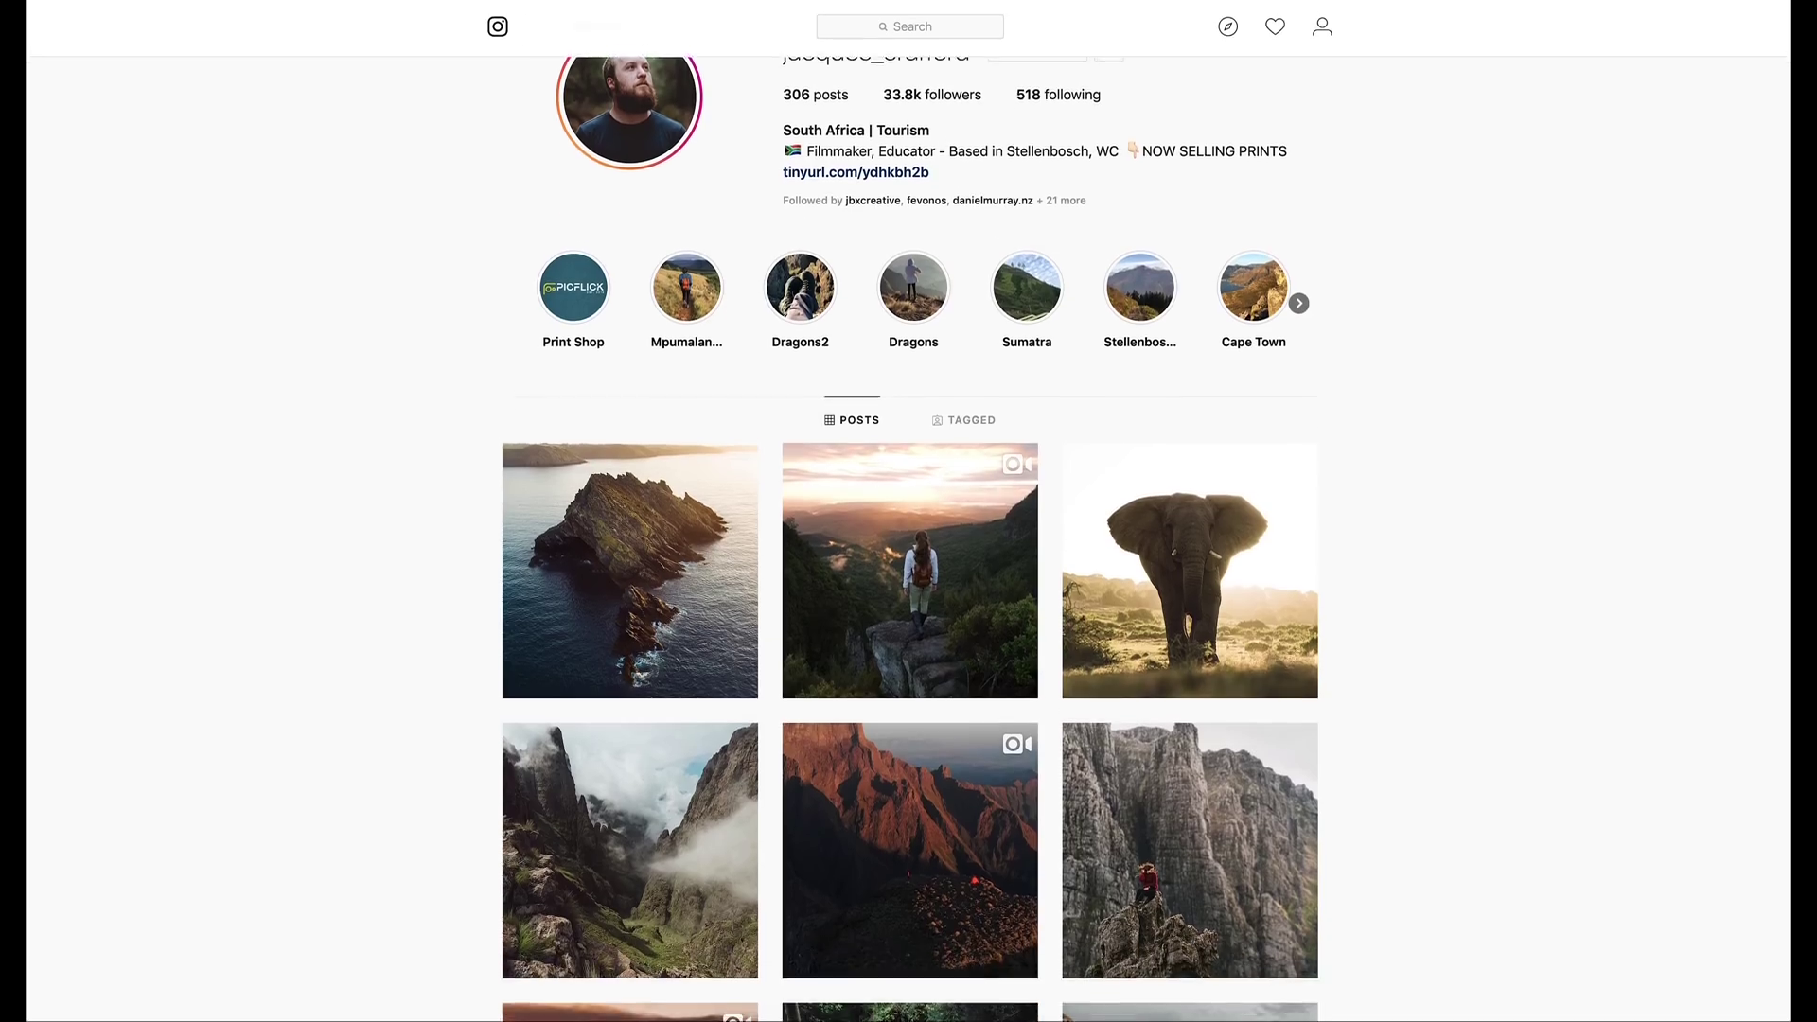
scroll(1732, 350, "down", 15)
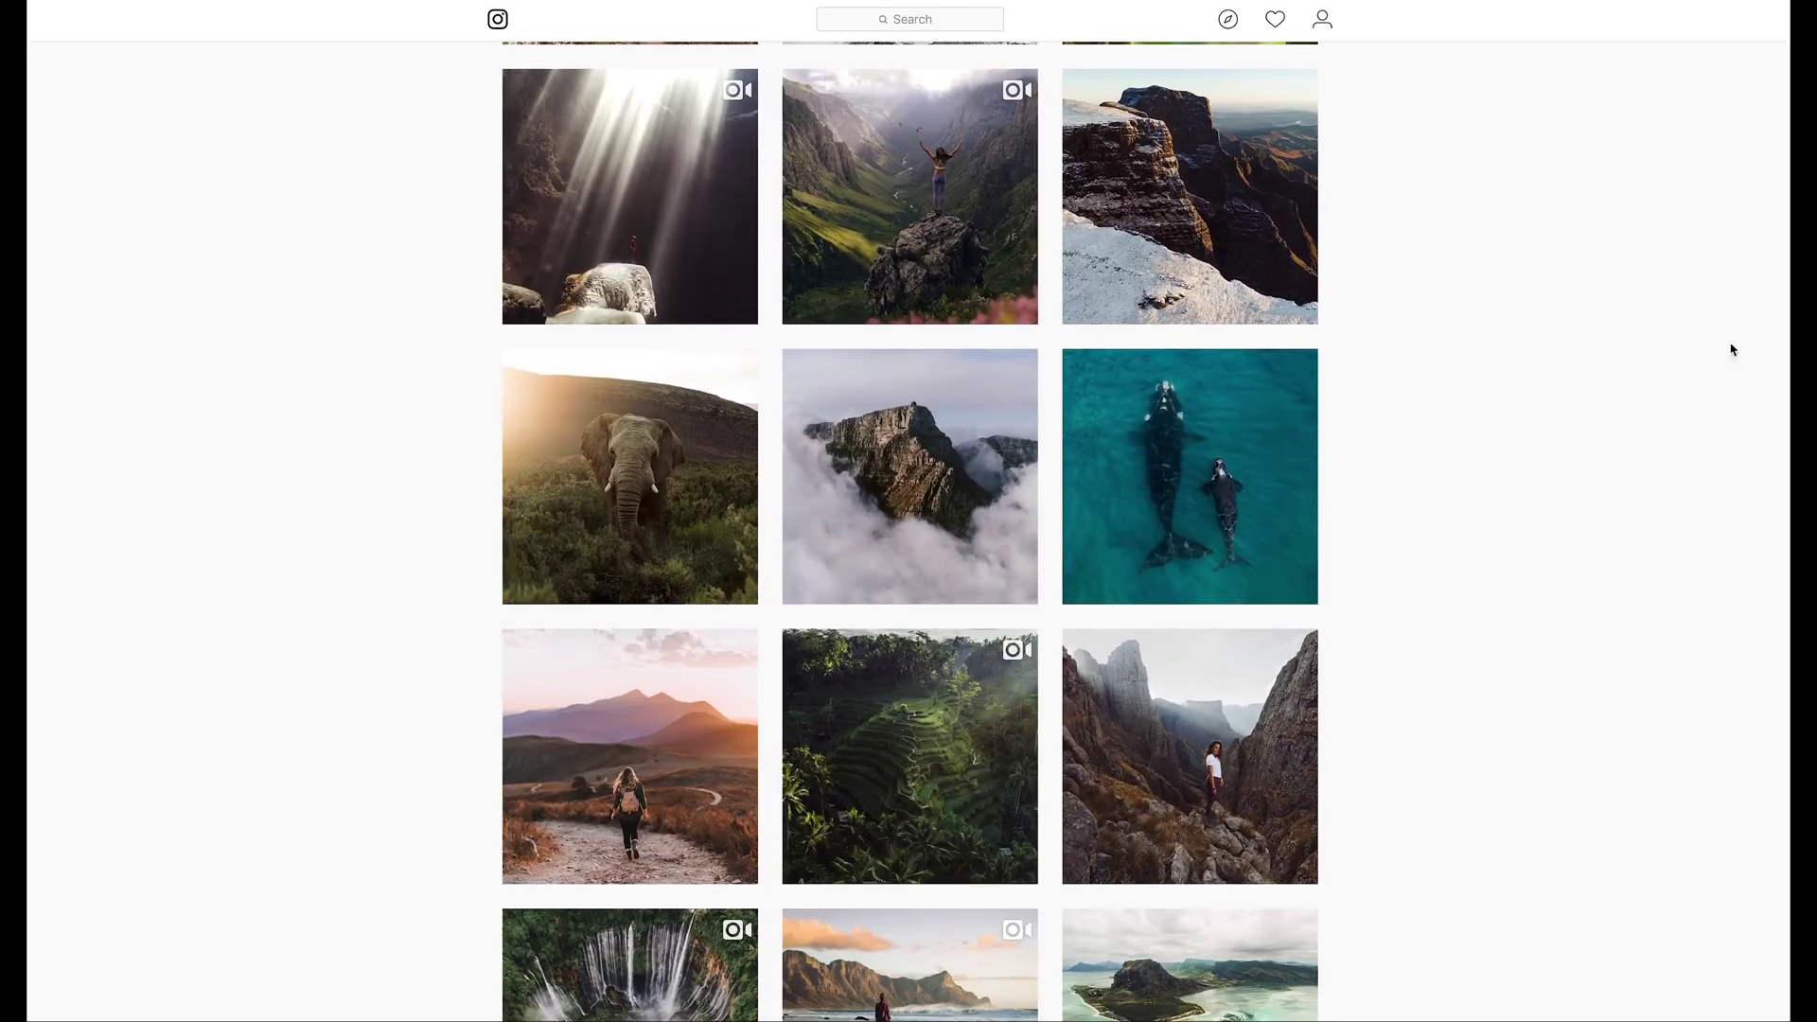
left_click(651, 610)
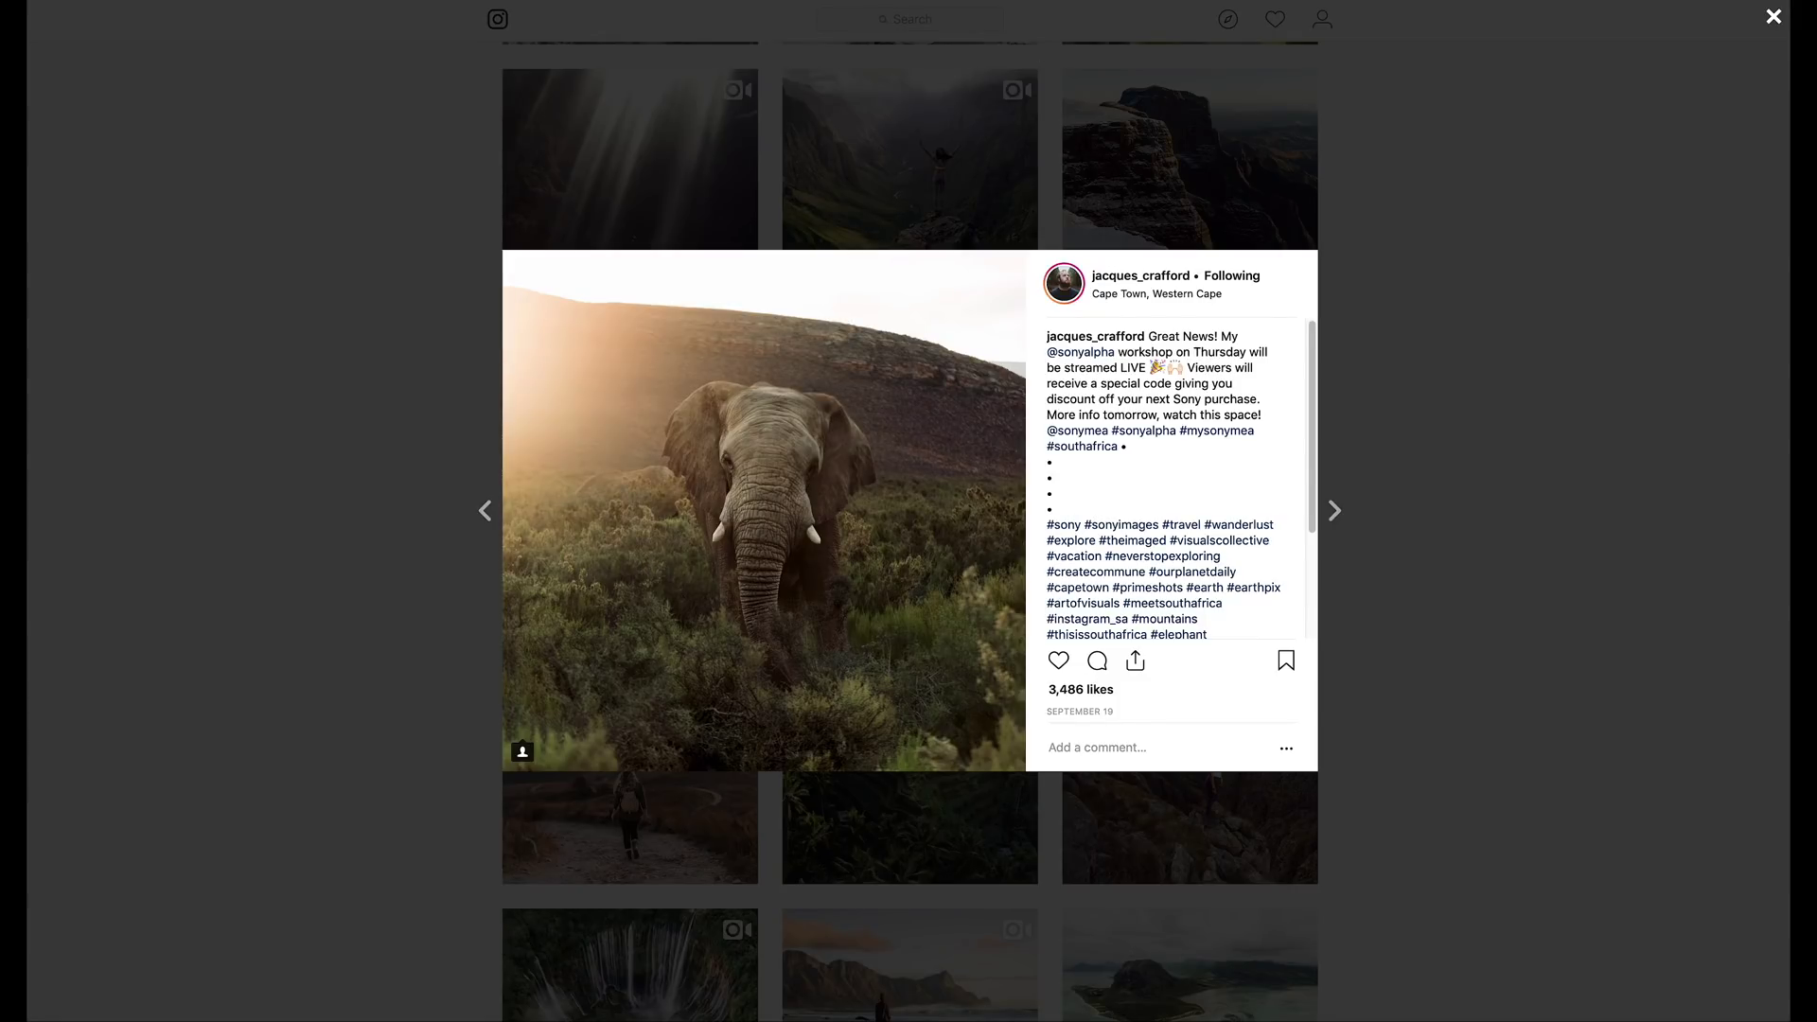
left_click(1389, 416)
Browse the profile's feed from its start and view the post of the woman under purple jacaranda trees
scroll(1431, 472, "up", 3)
scroll(1431, 472, "up", 4)
scroll(668, 90, "up", 6)
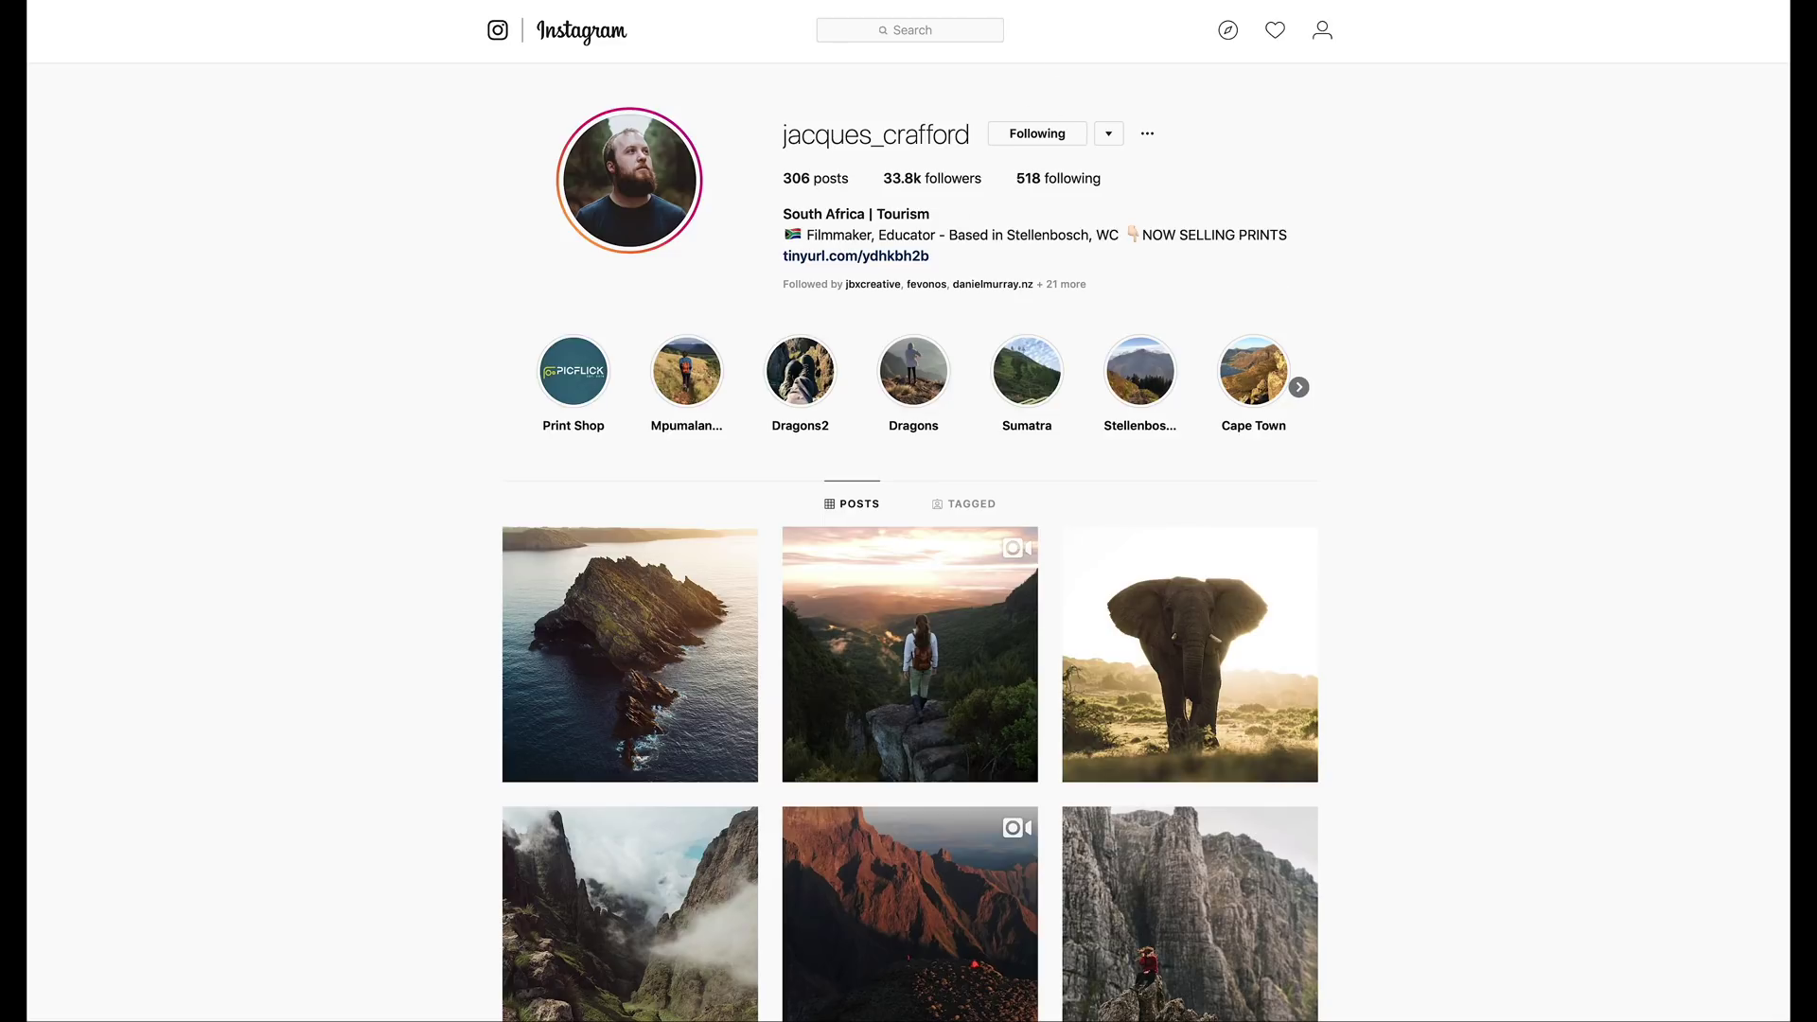
scroll(910, 530, "down", 8)
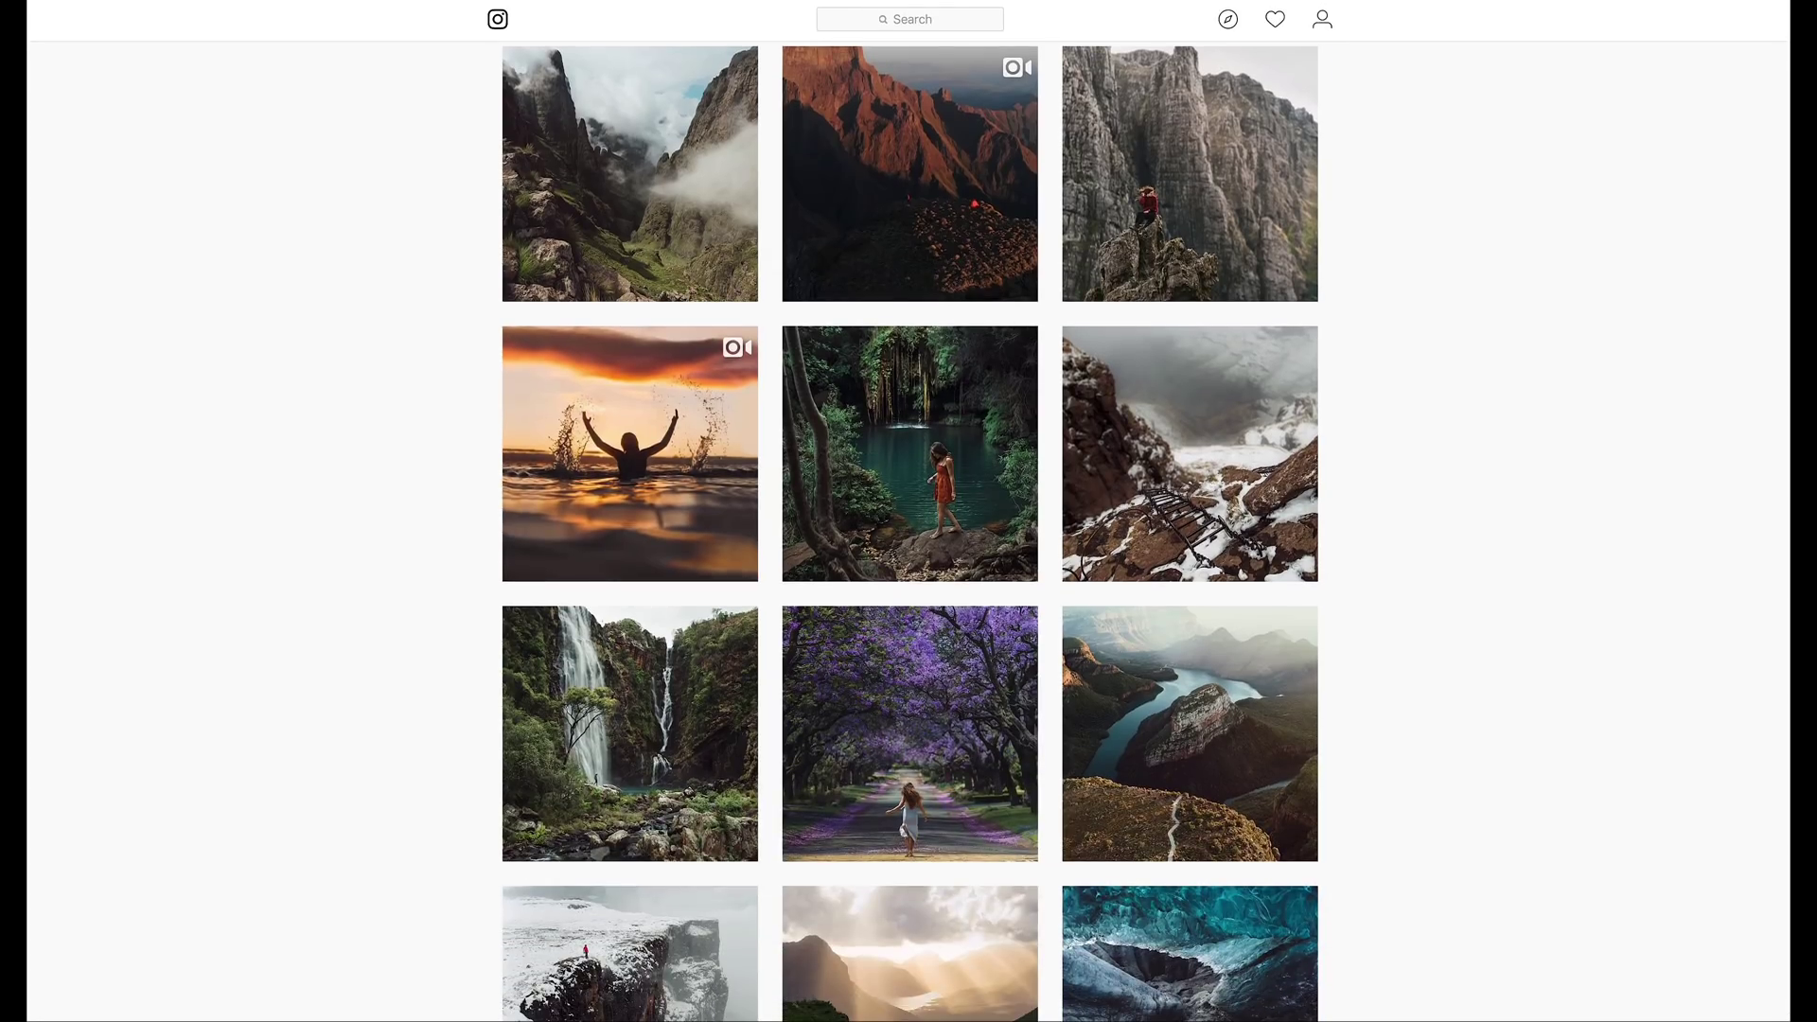
scroll(1681, 329, "down", 2)
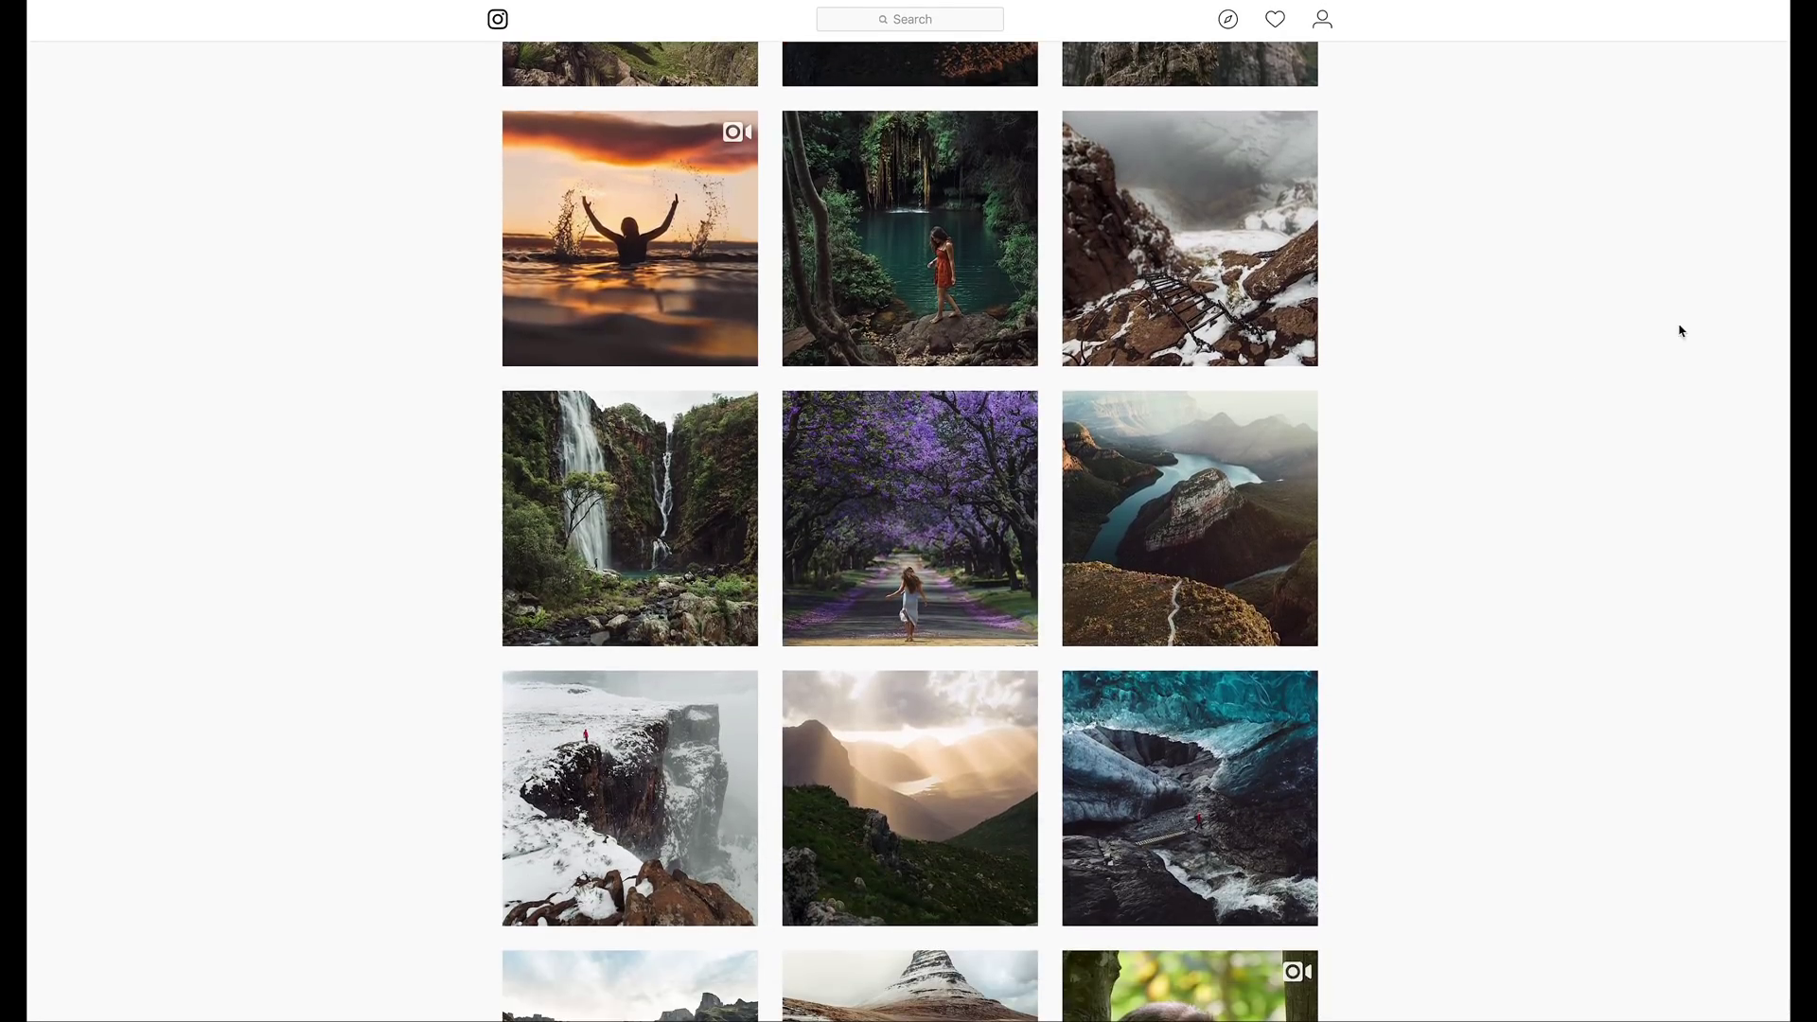
left_click(909, 518)
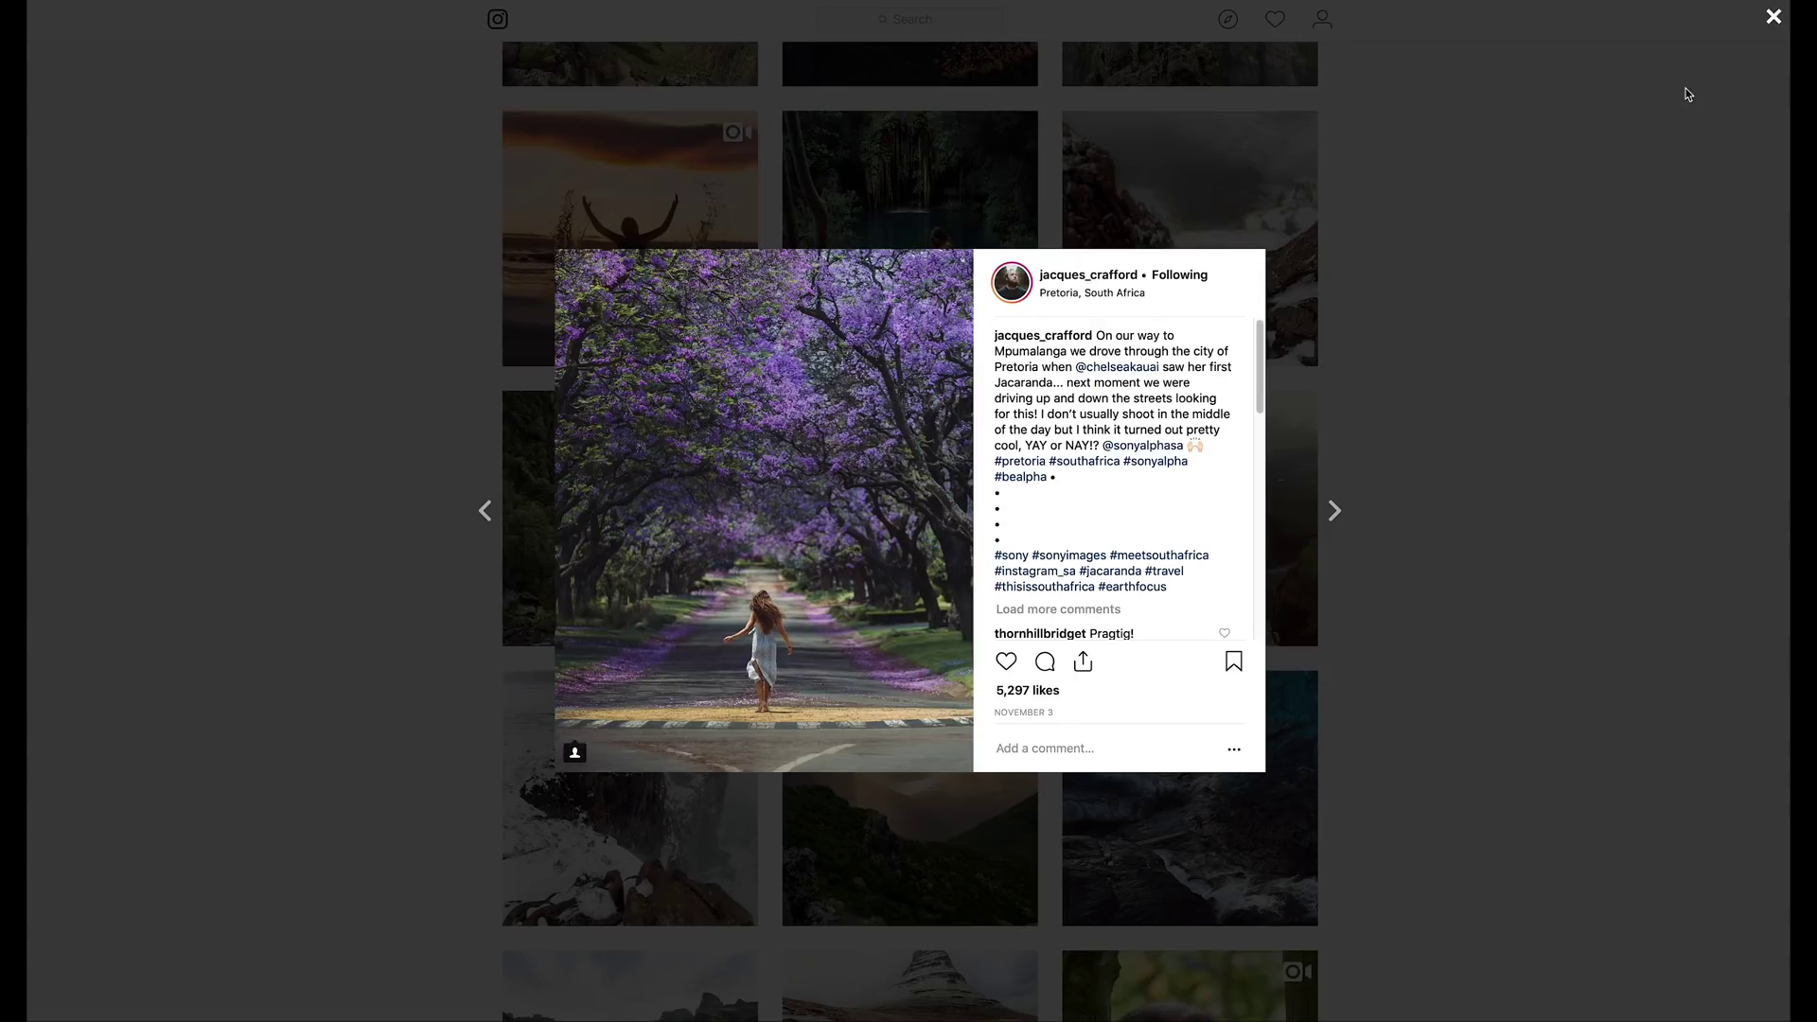
left_click(1775, 19)
Examine the colours and tones of the older landscape and wildlife photos in the feed
scroll(1395, 463, "down", 10)
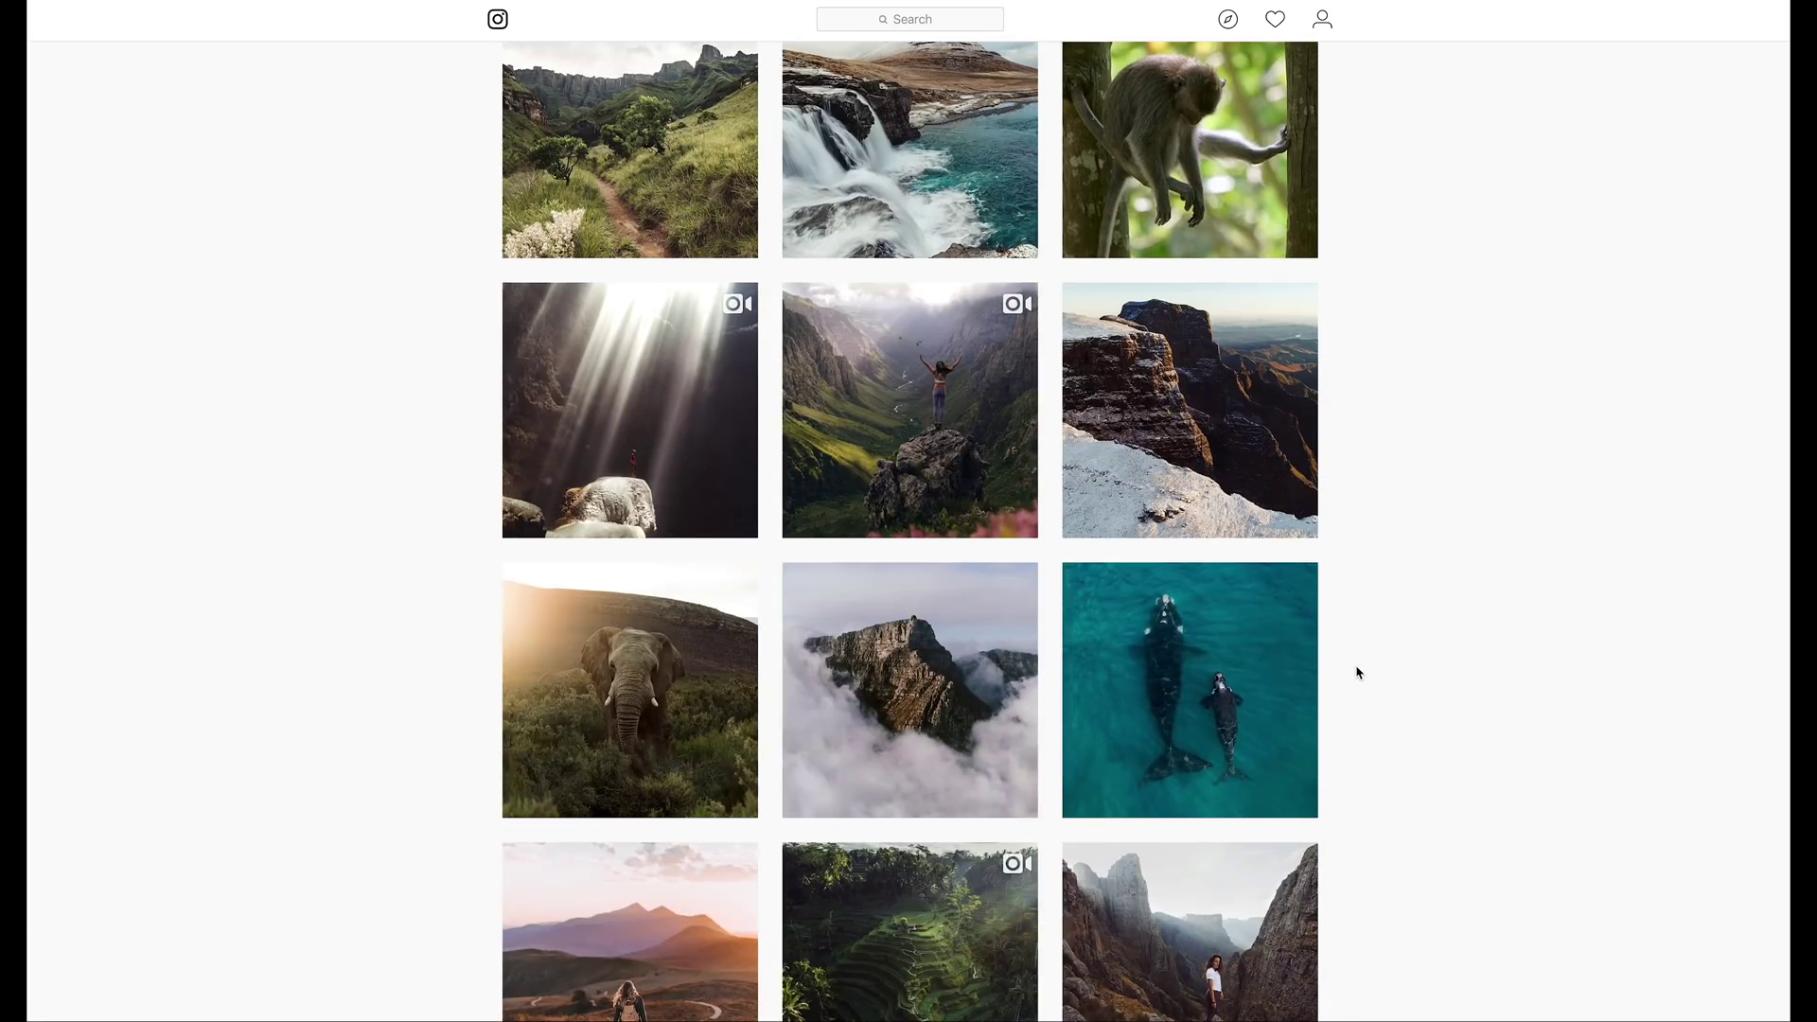
scroll(1358, 672, "down", 4)
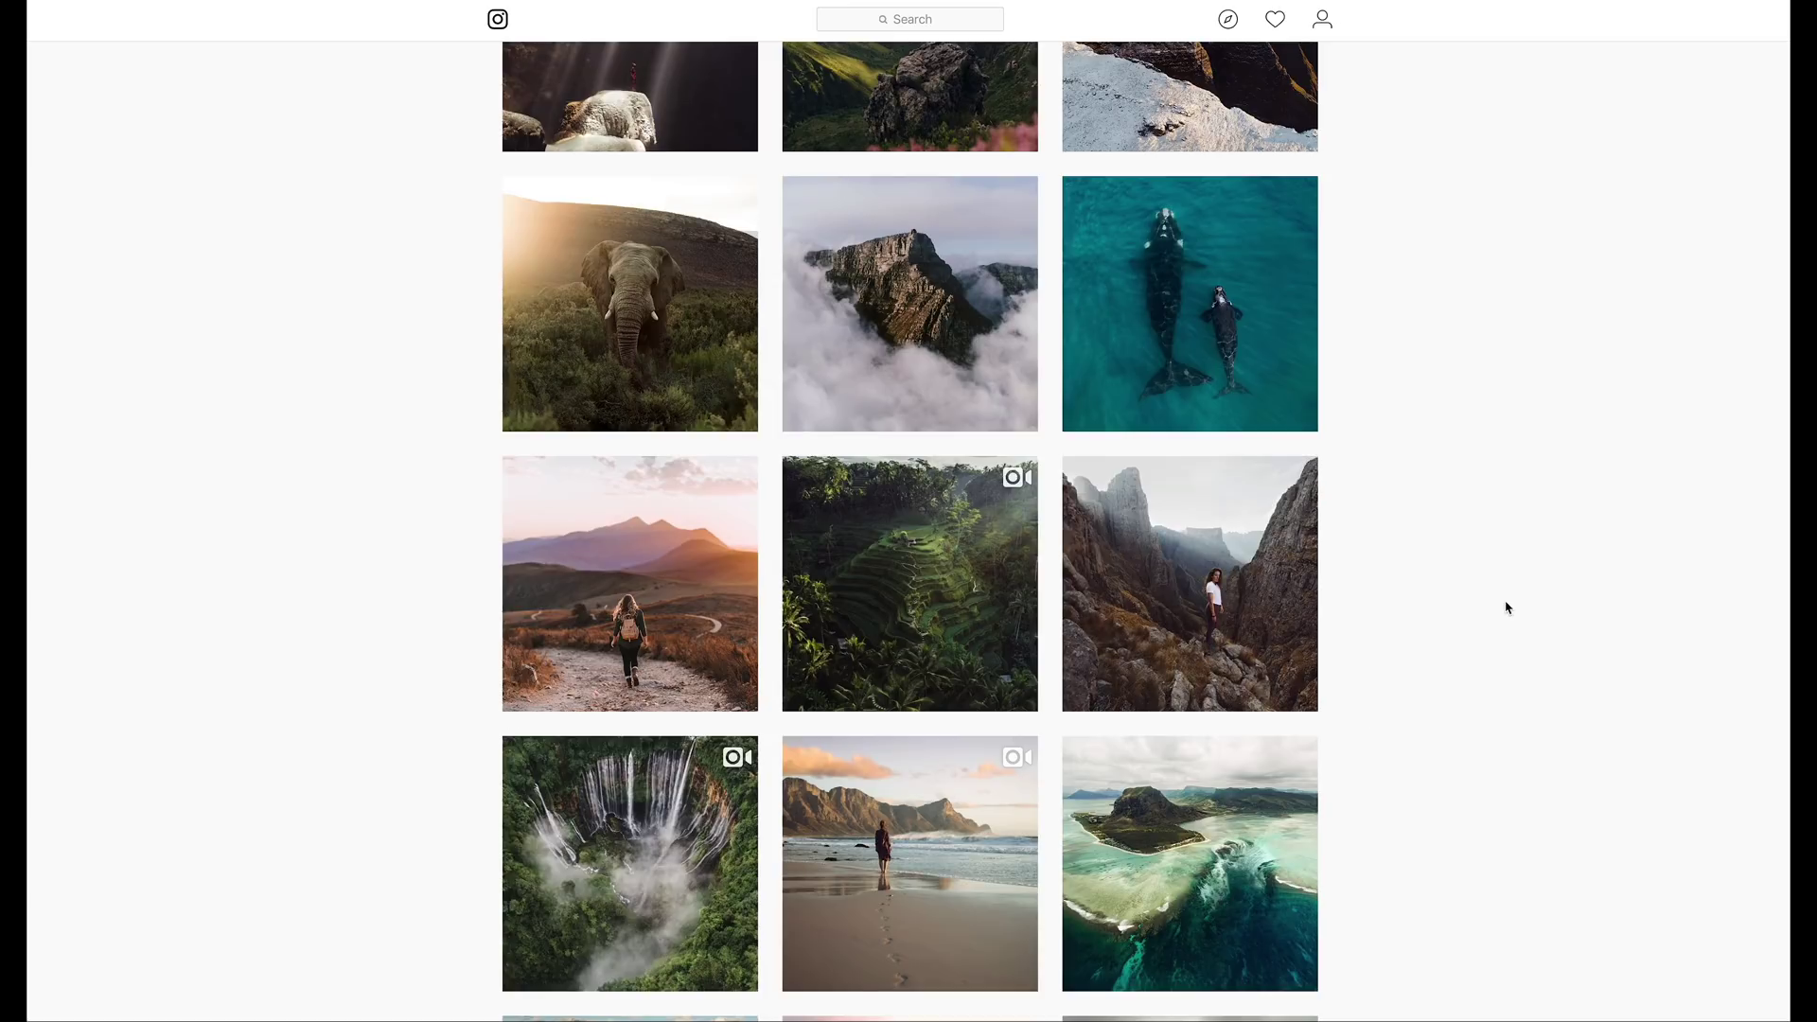
scroll(1507, 608, "down", 2)
scroll(1474, 612, "down", 5)
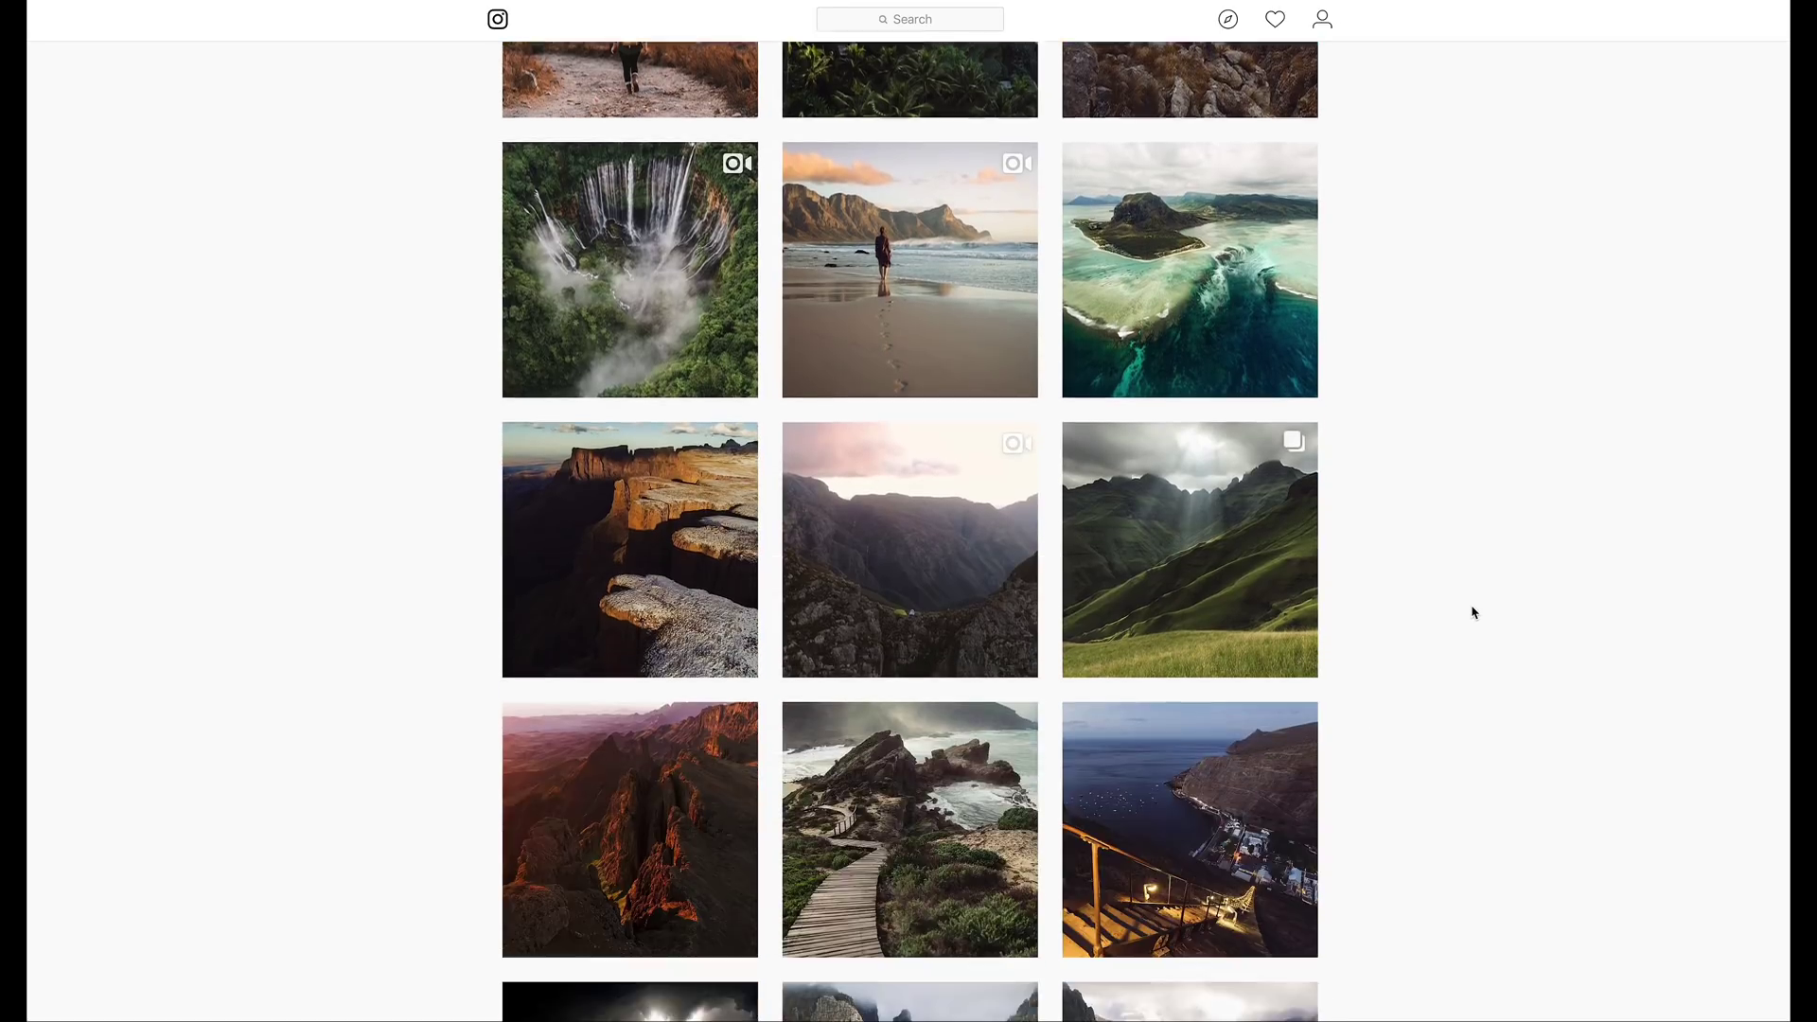
scroll(1474, 612, "down", 9)
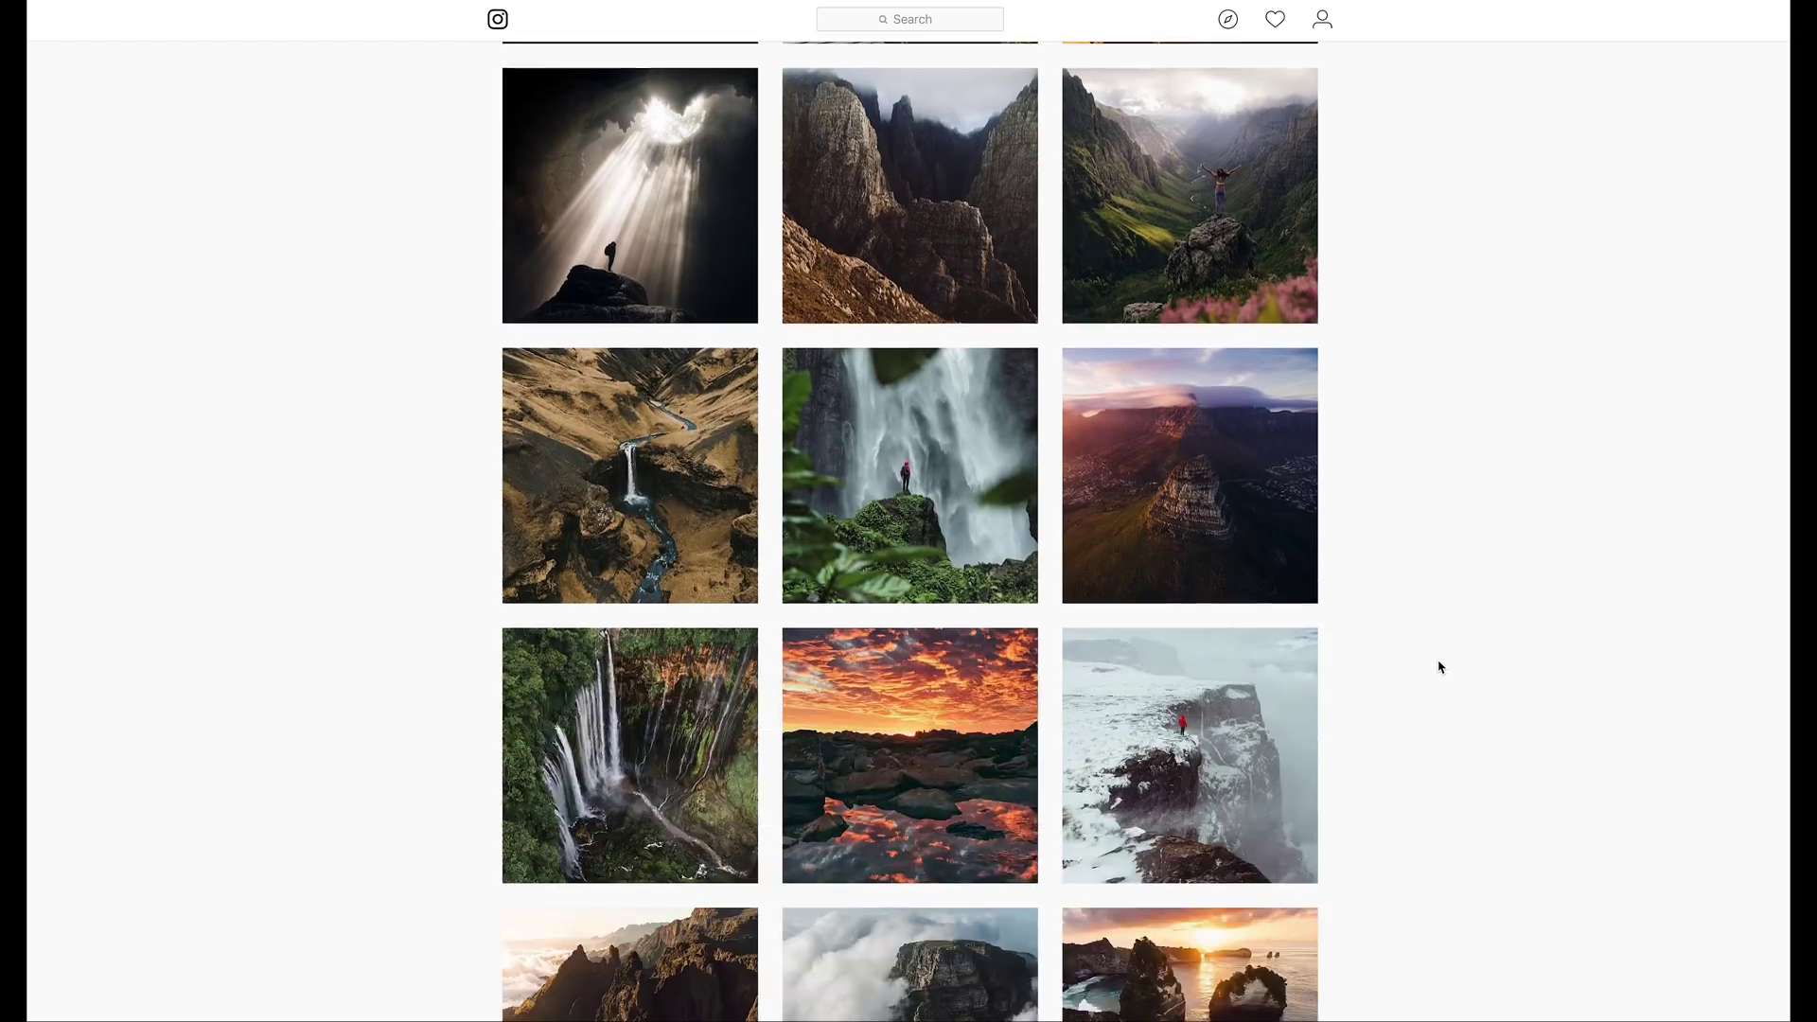
scroll(1439, 668, "up", 18)
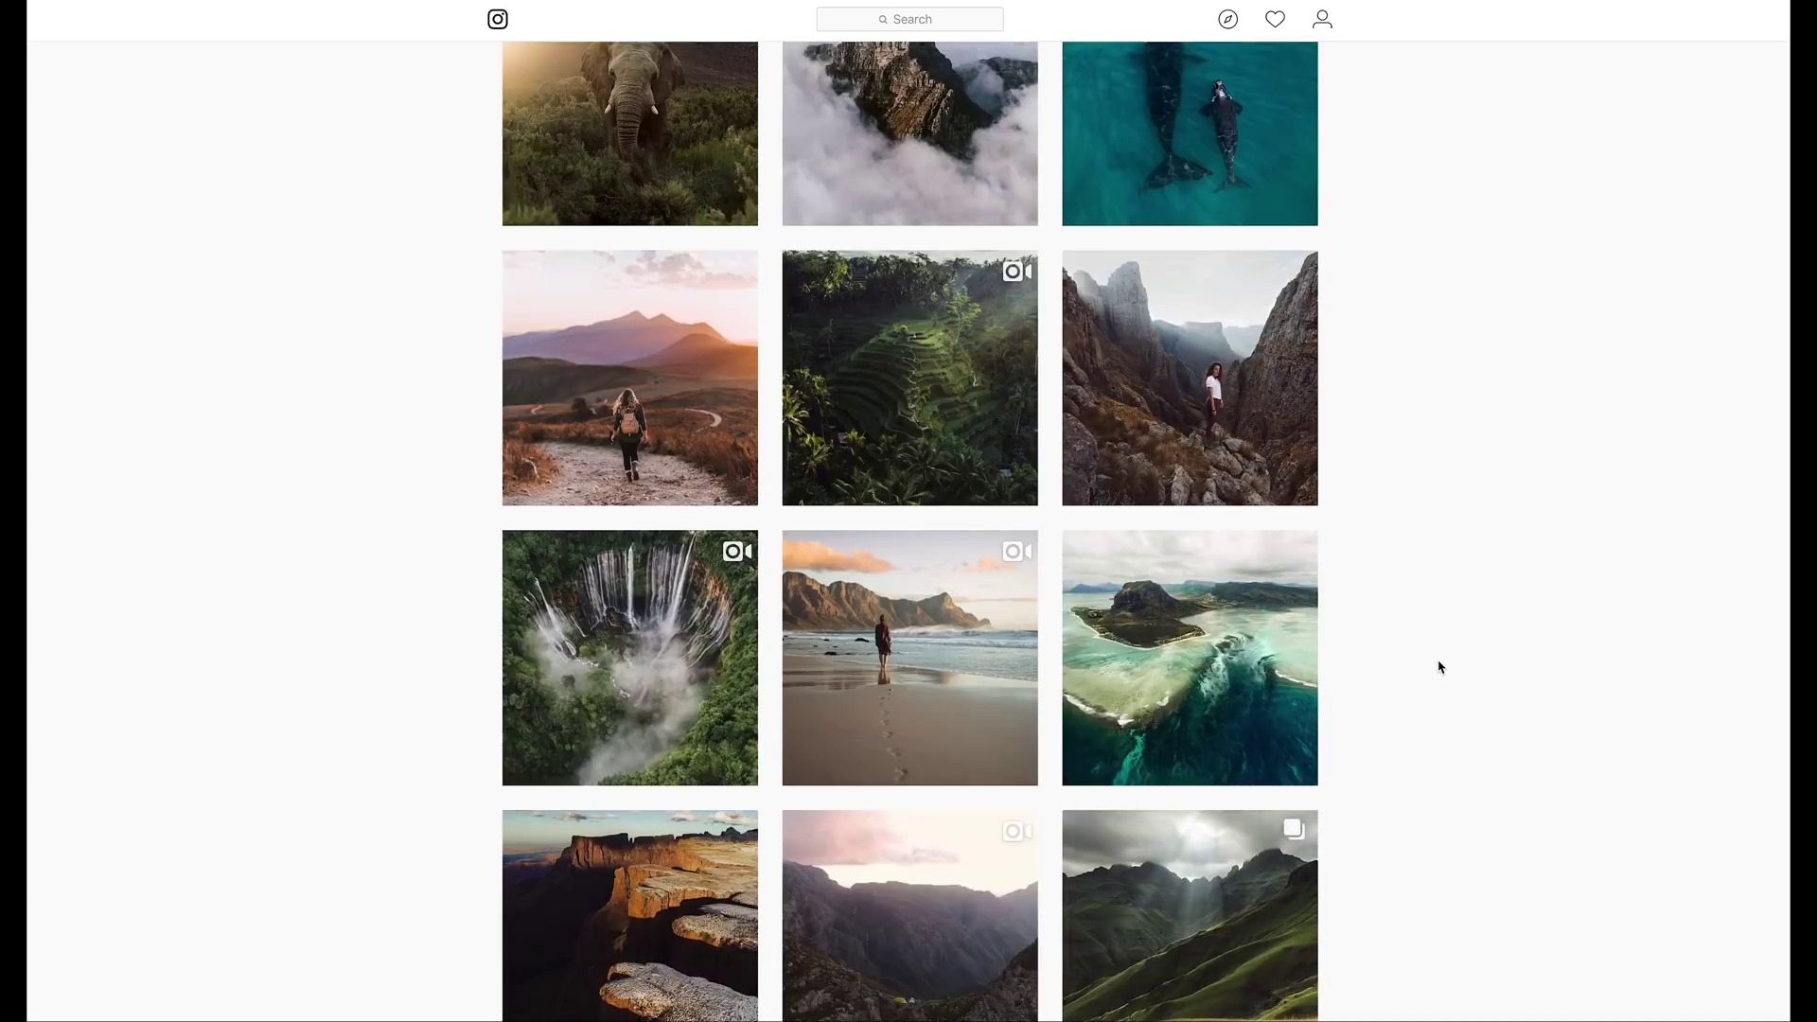
scroll(1436, 673, "up", 3)
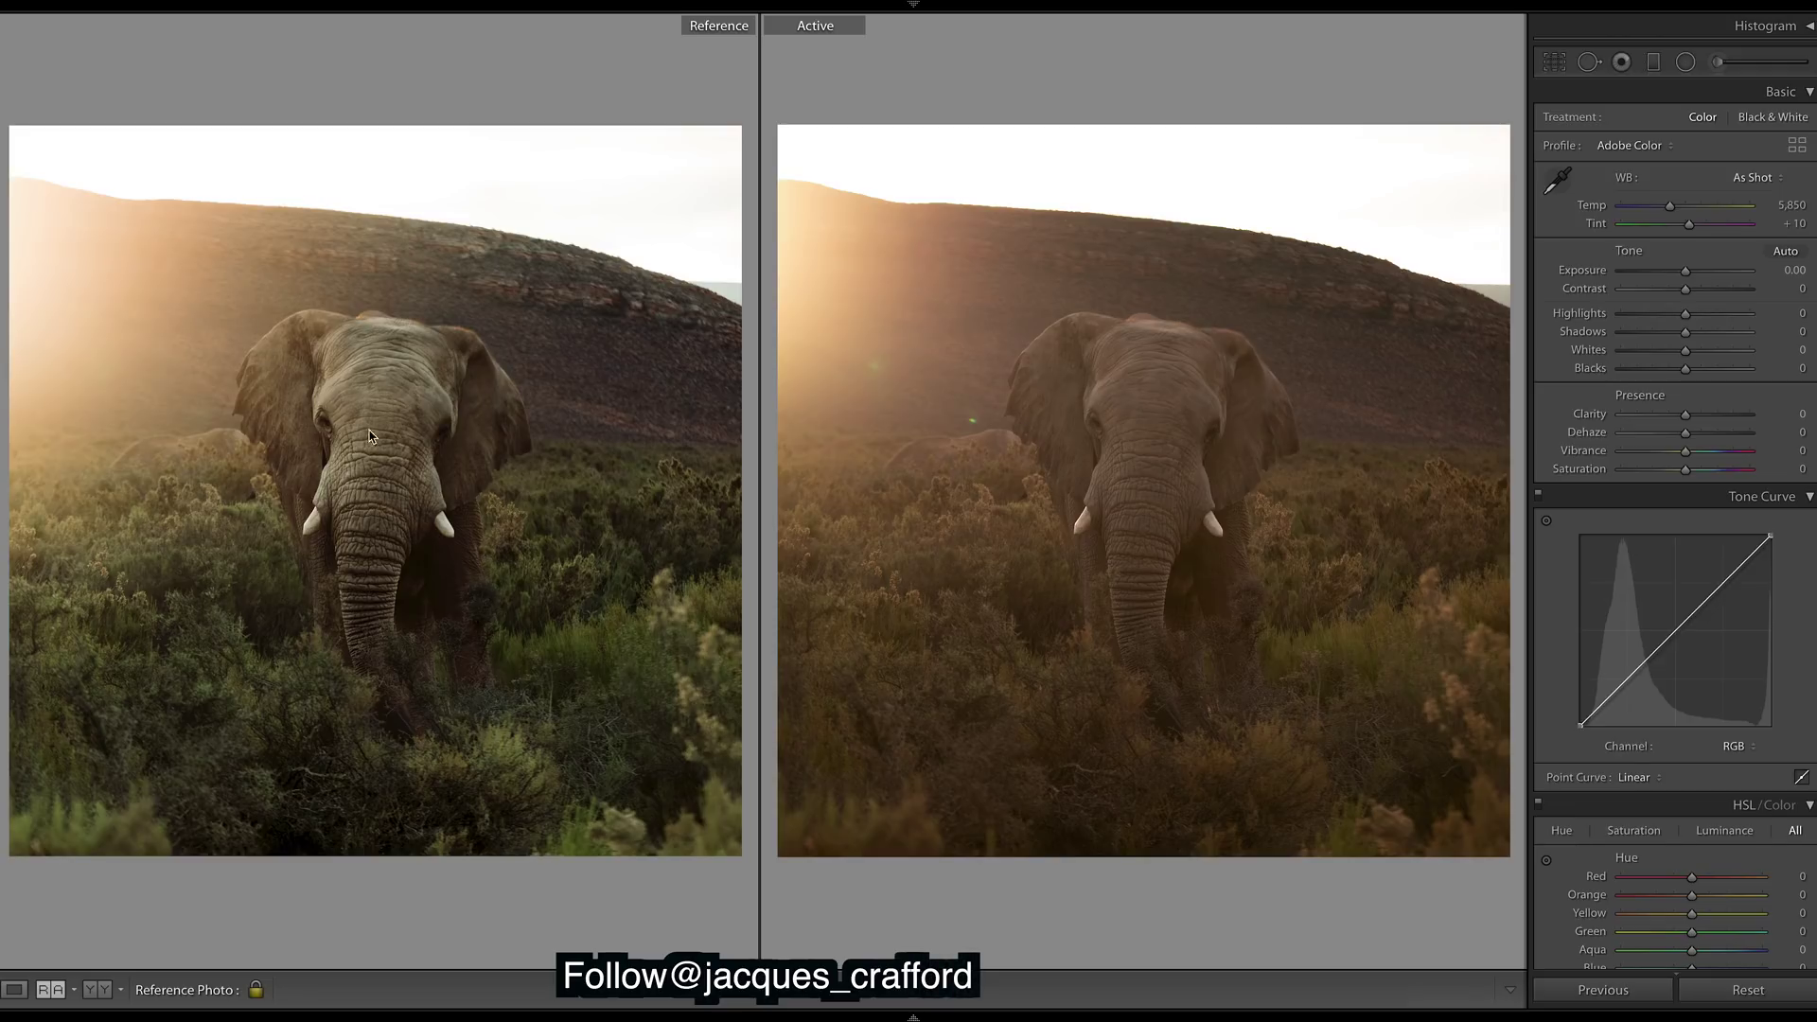
Switch to Lightroom, check the elephant photo's 1 x 1 crop with the Crop tool, and return to Reference View
key("r")
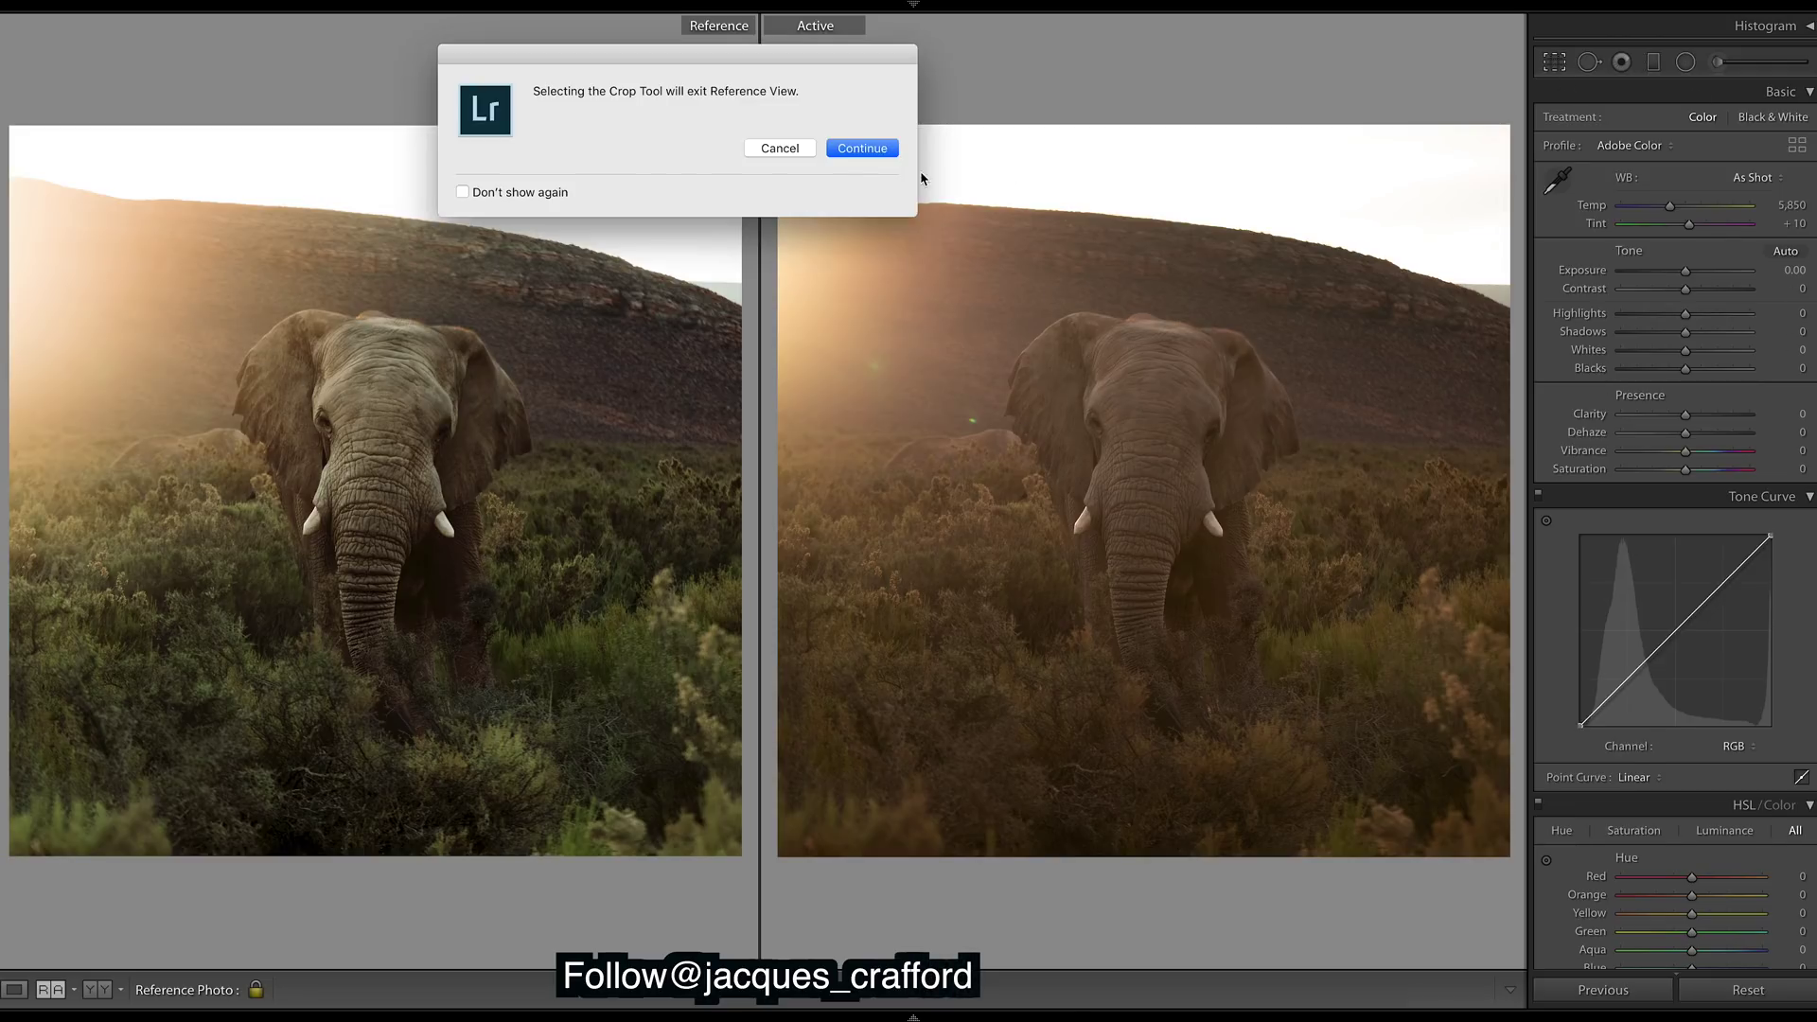
left_click(852, 150)
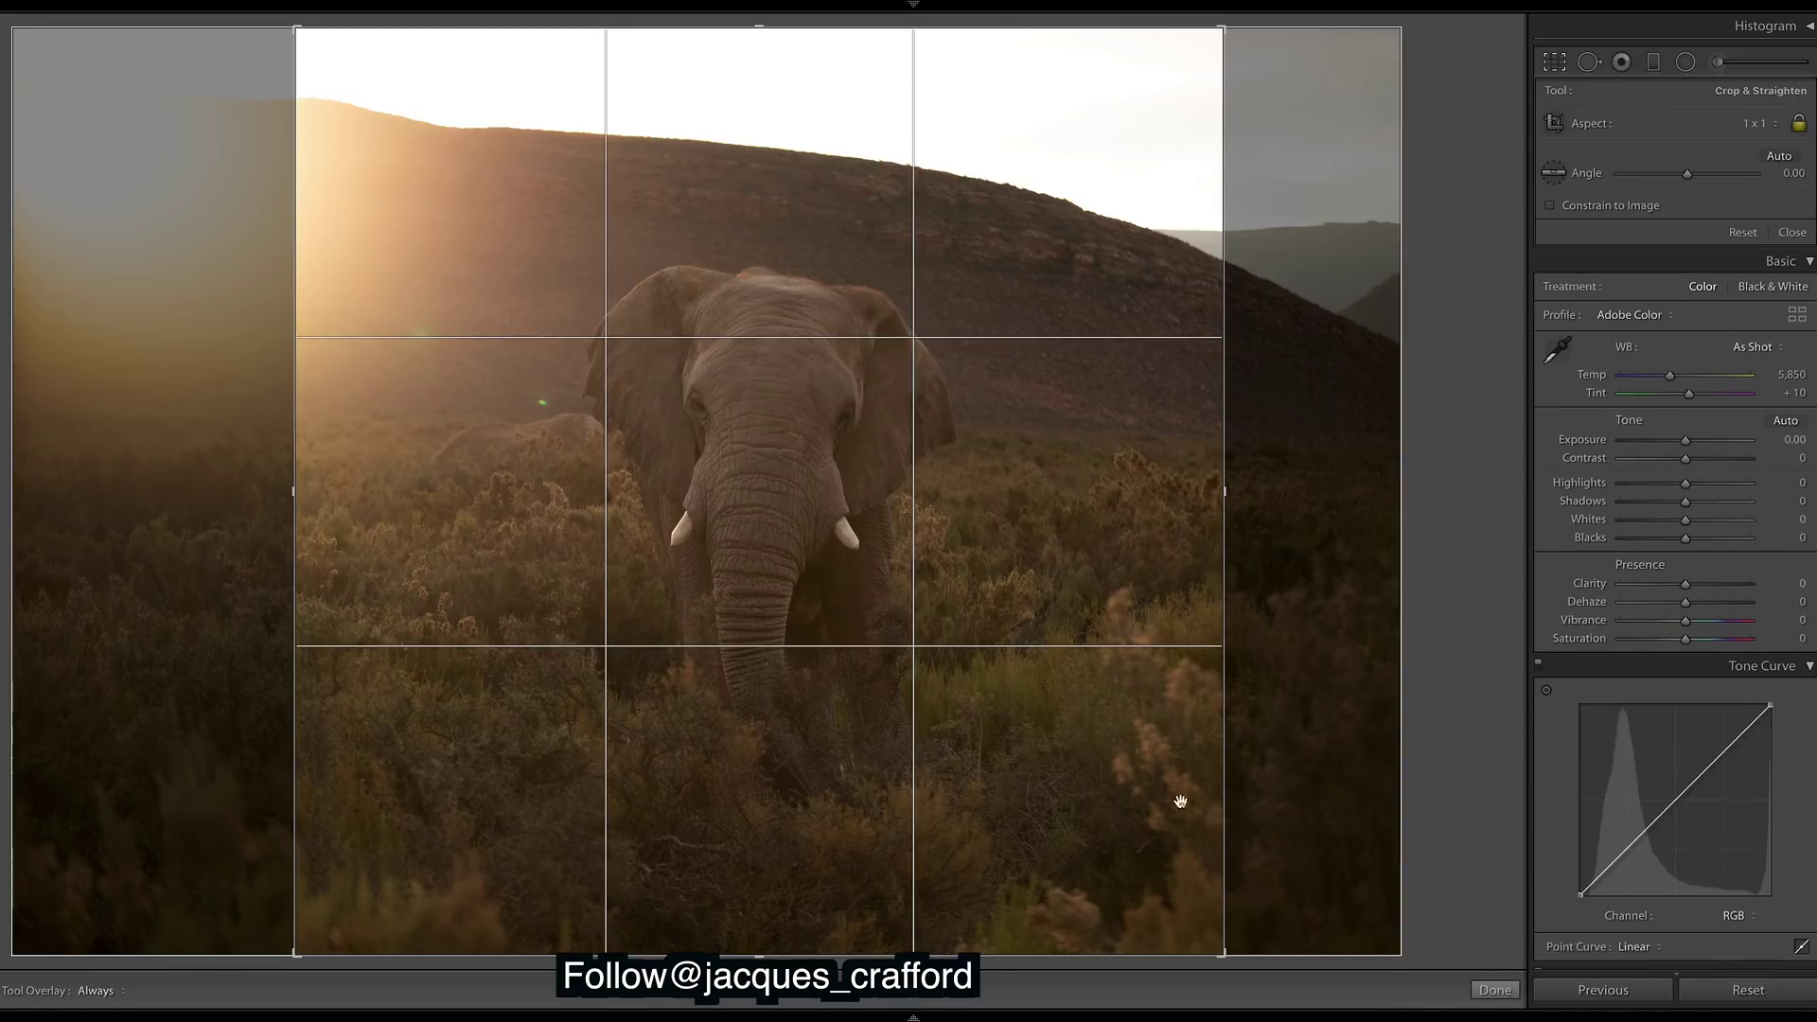
left_click(1495, 990)
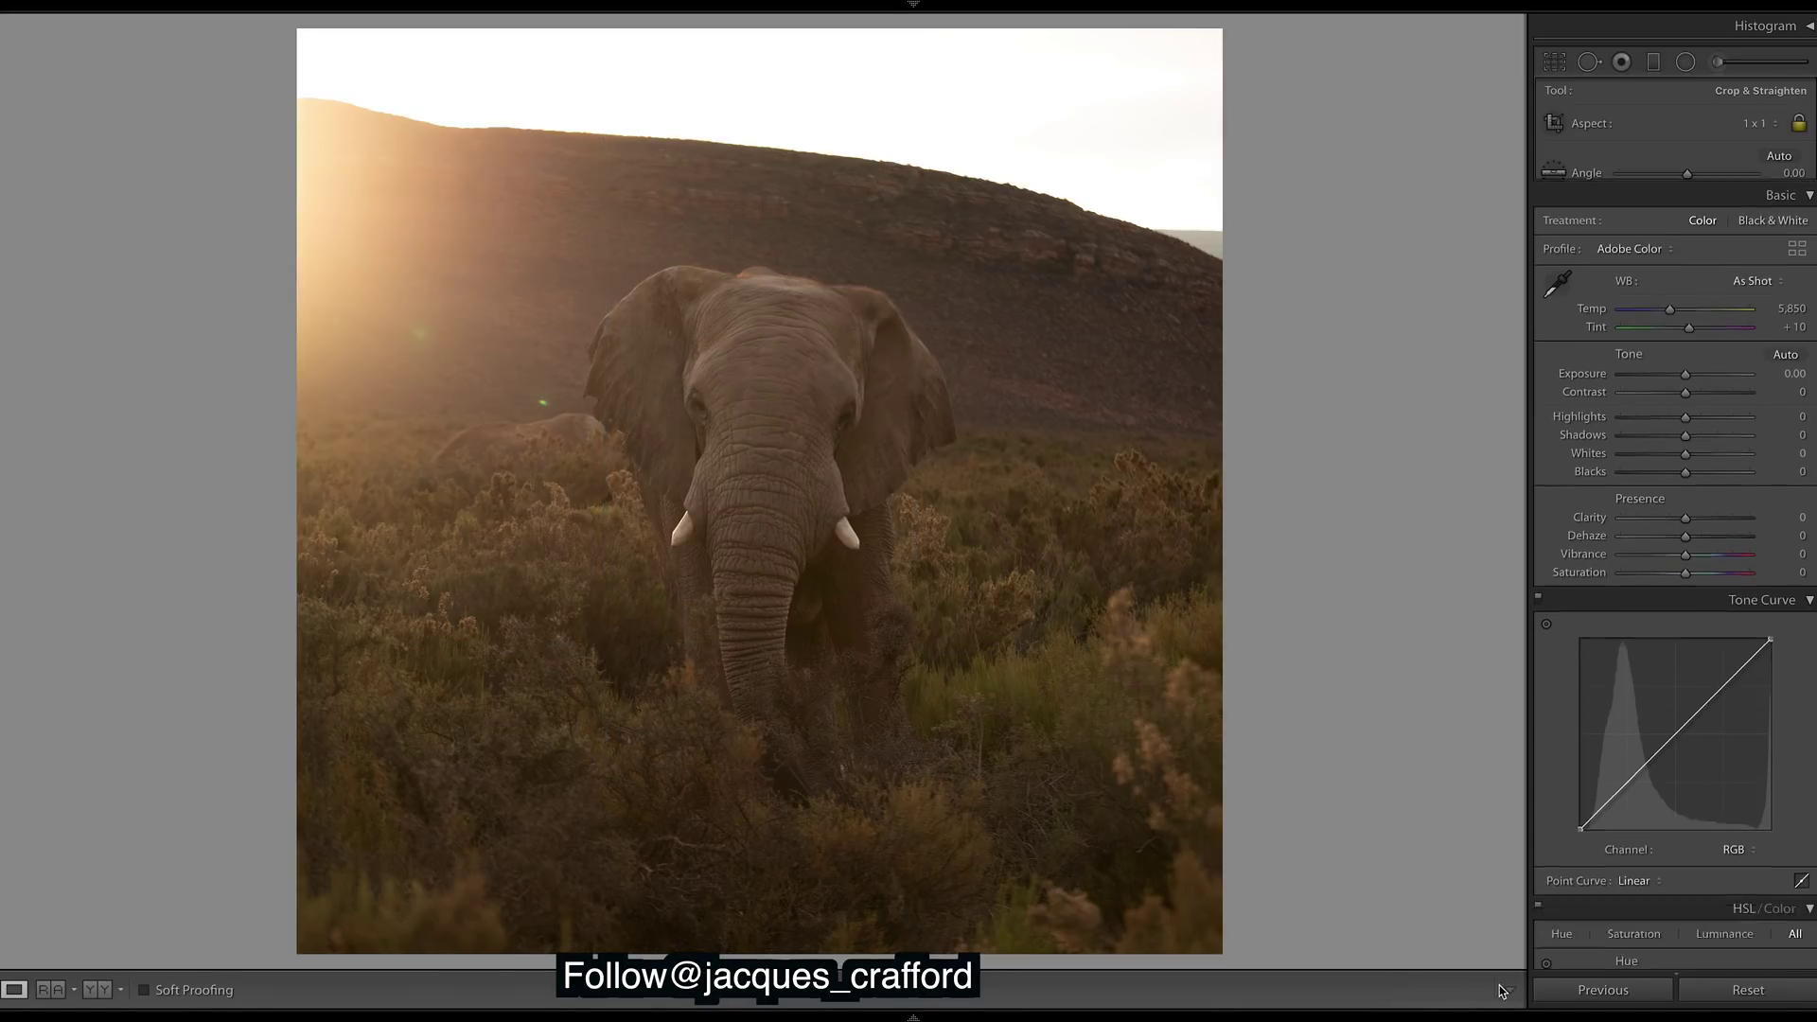
left_click(50, 990)
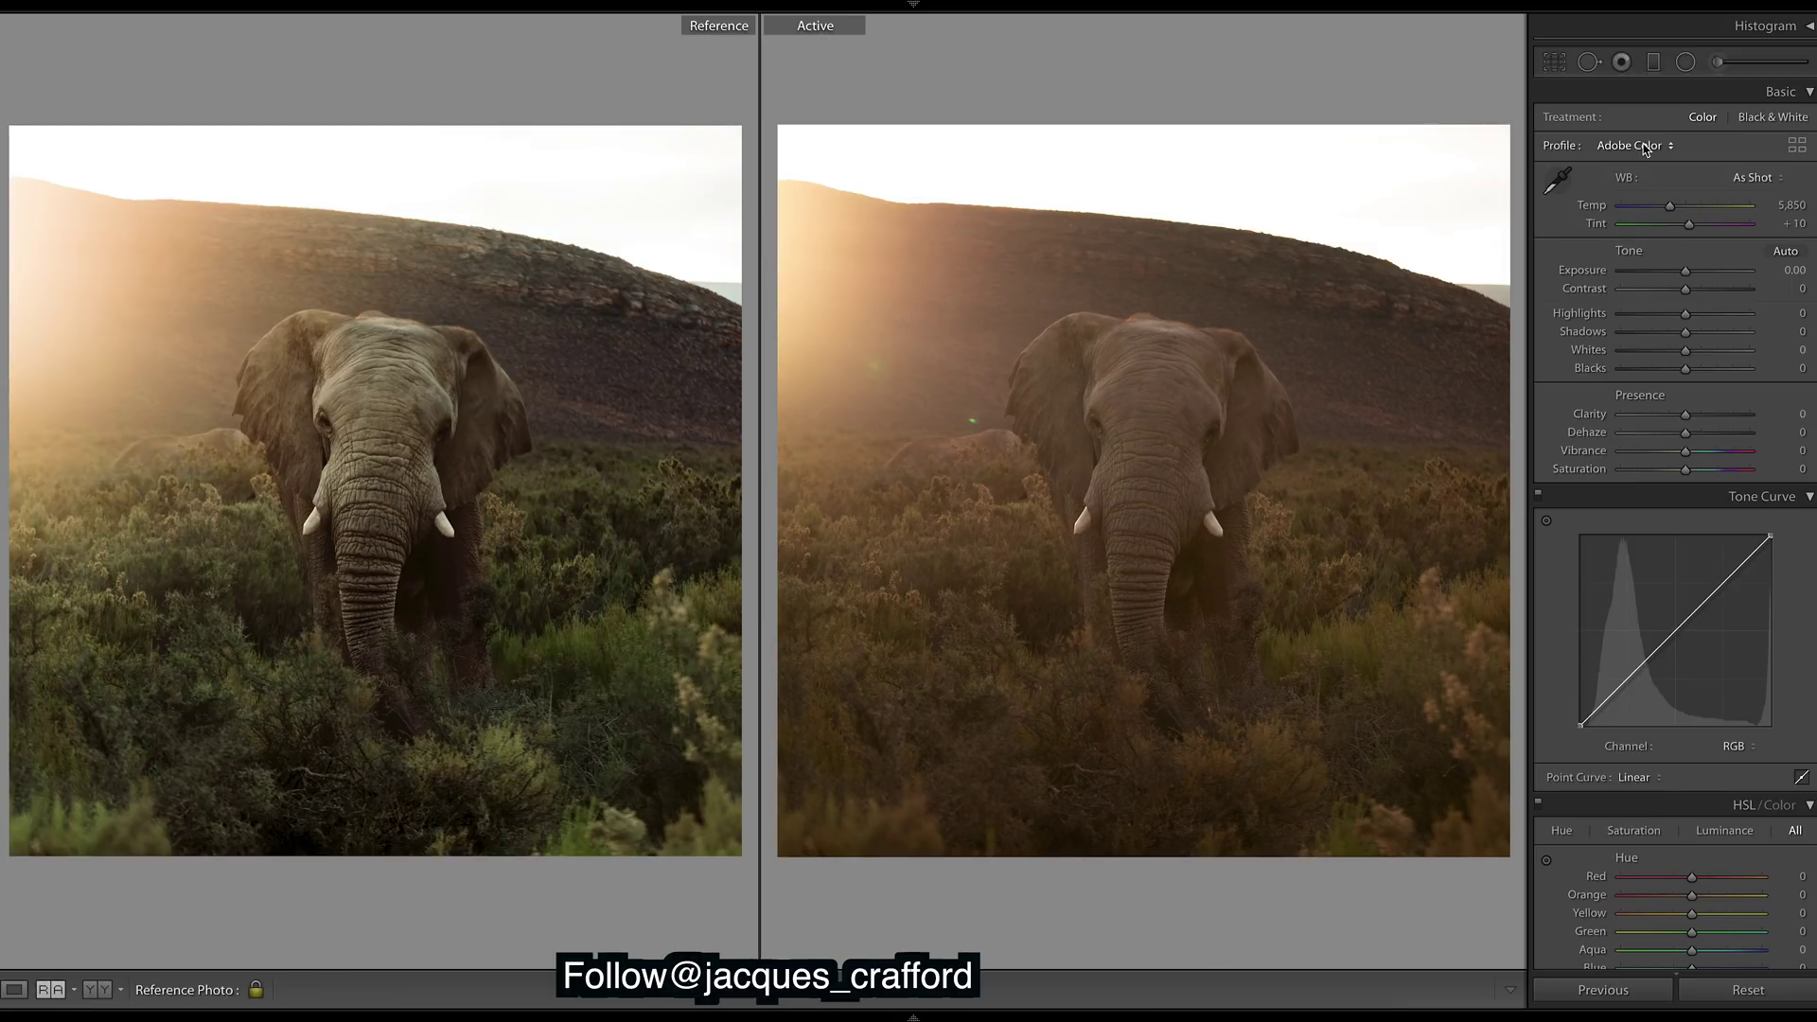
Set the elephant photo's white balance temperature to 4,550 and its contrast to -34
left_click(1783, 204)
type("45")
key("Return")
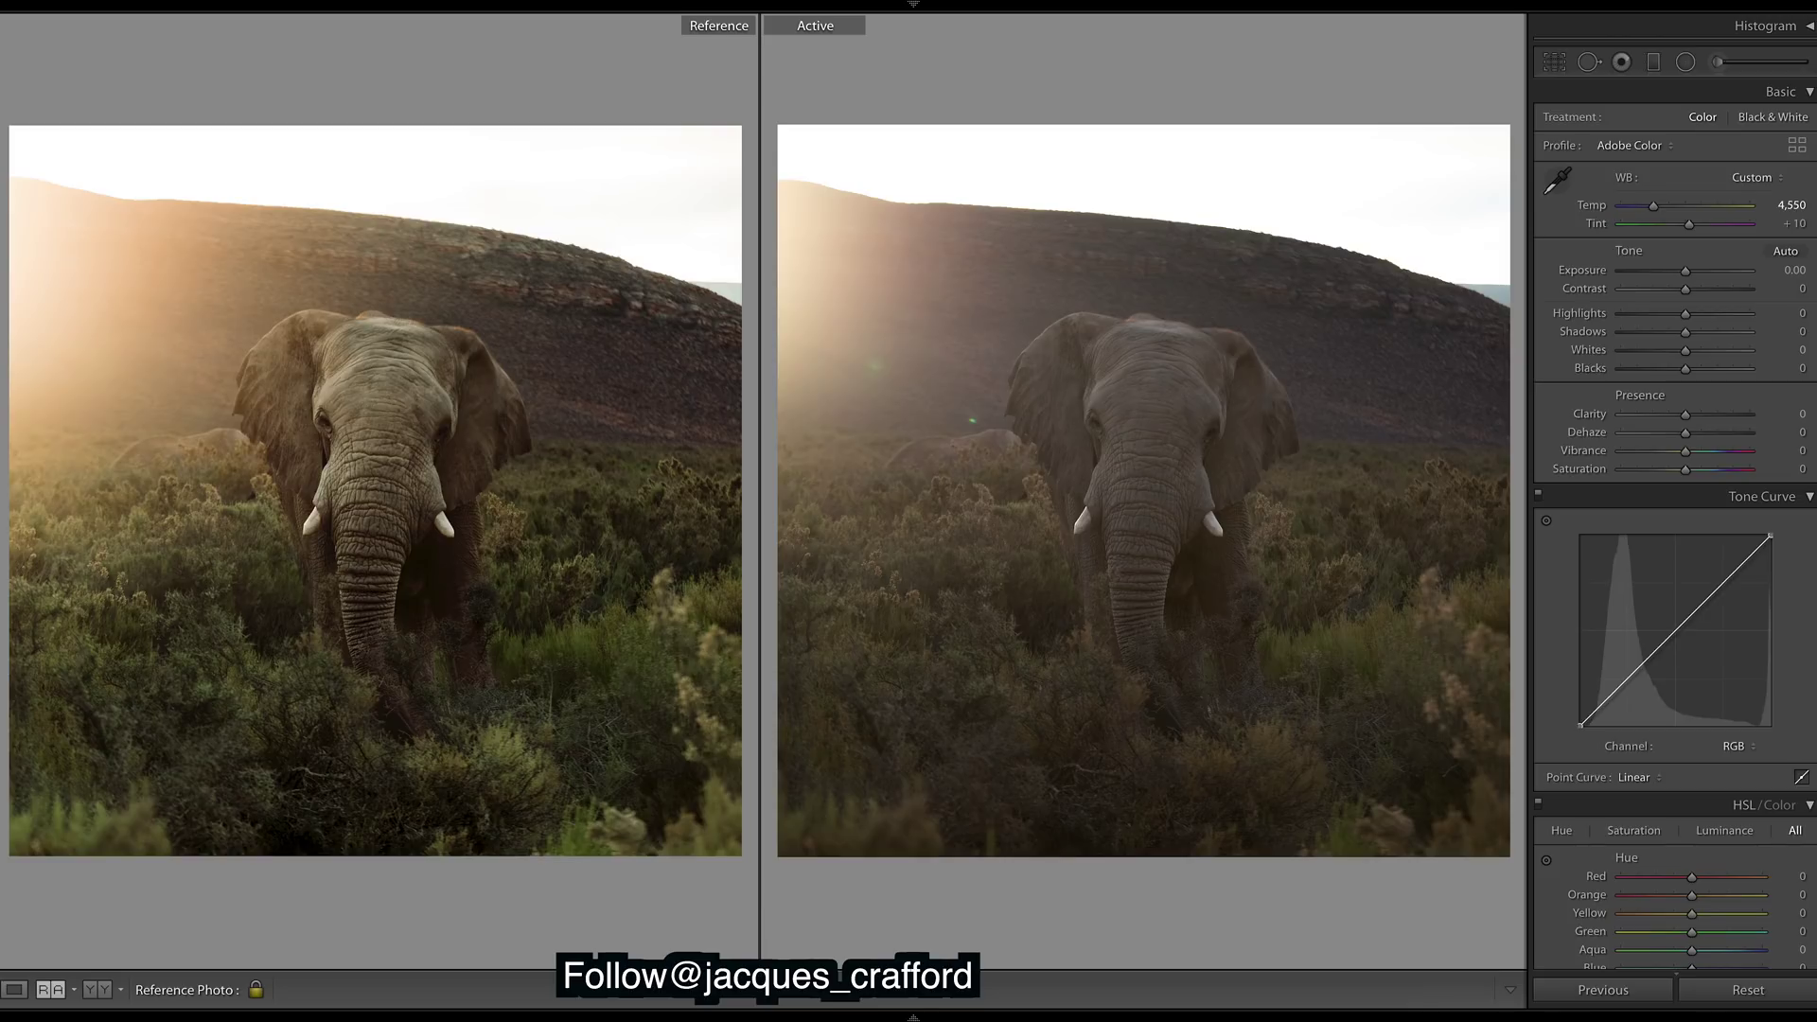
left_click_drag(1686, 289, 1745, 289)
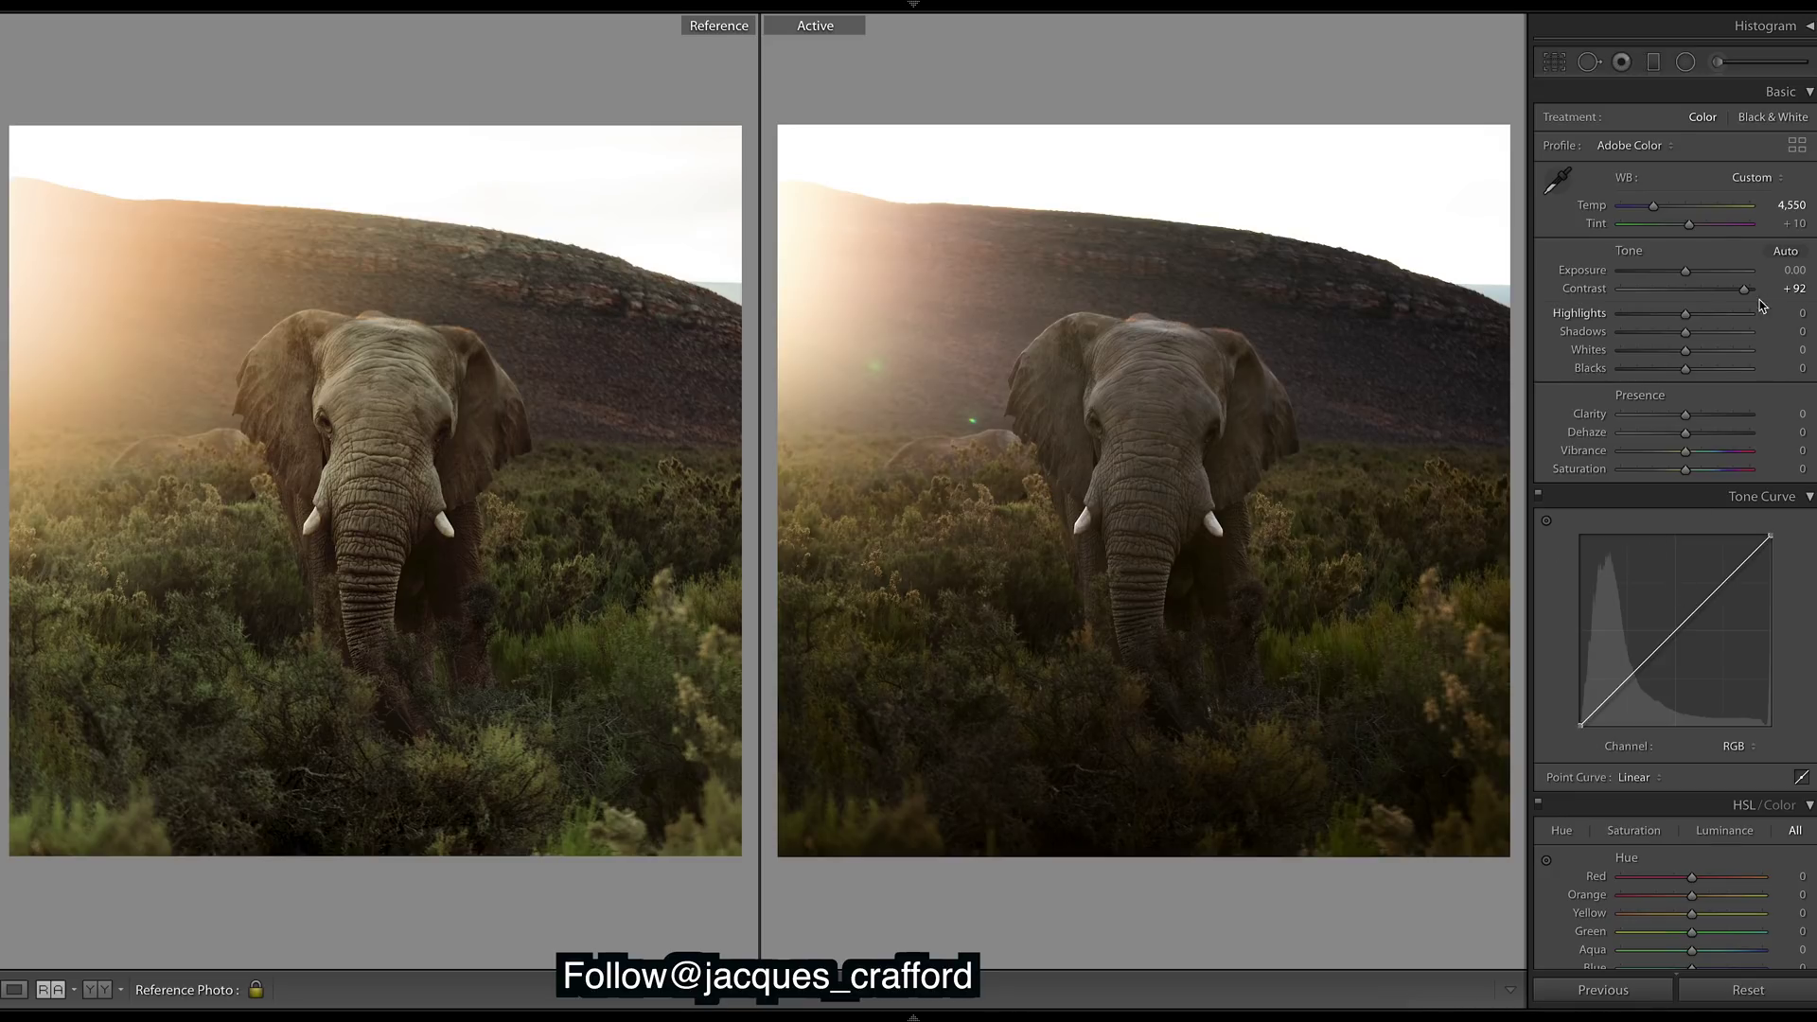
left_click_drag(1748, 293, 1672, 290)
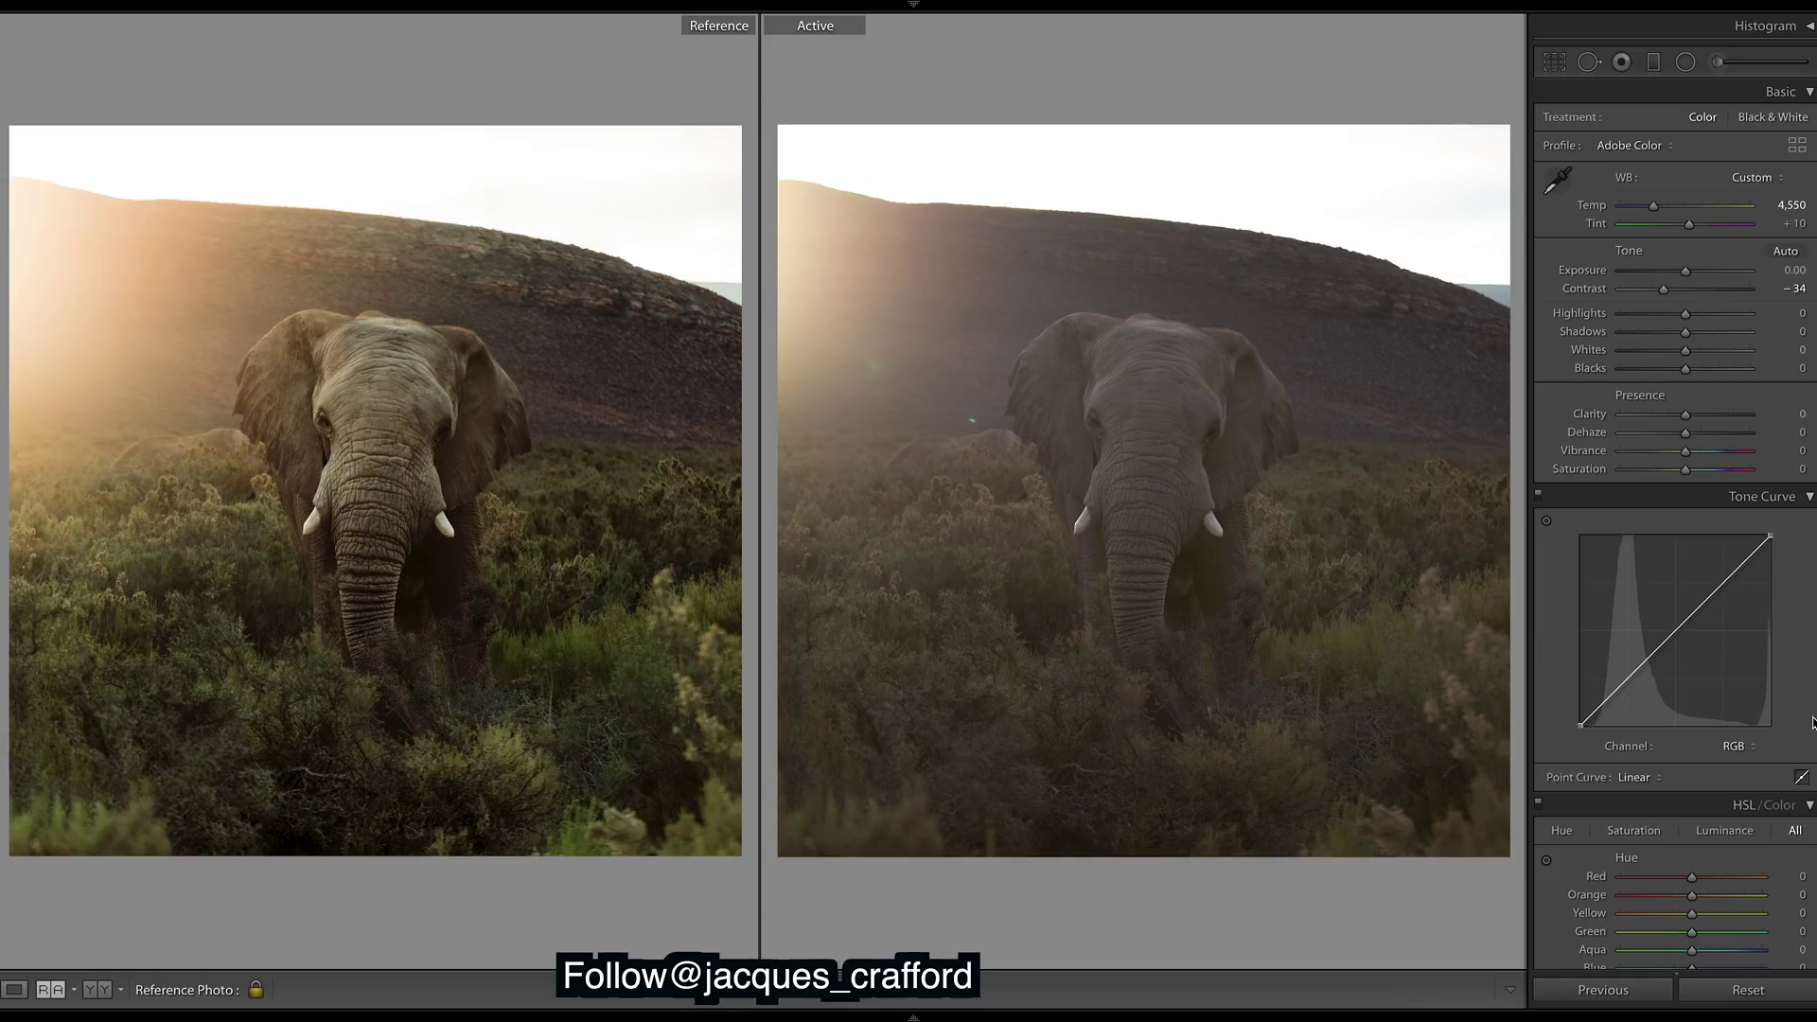
Shape the red channel tone curve into an S by lowering its shadows and anchoring the midpoint
left_click(1738, 746)
left_click(1737, 763)
left_click_drag(1628, 701, 1622, 705)
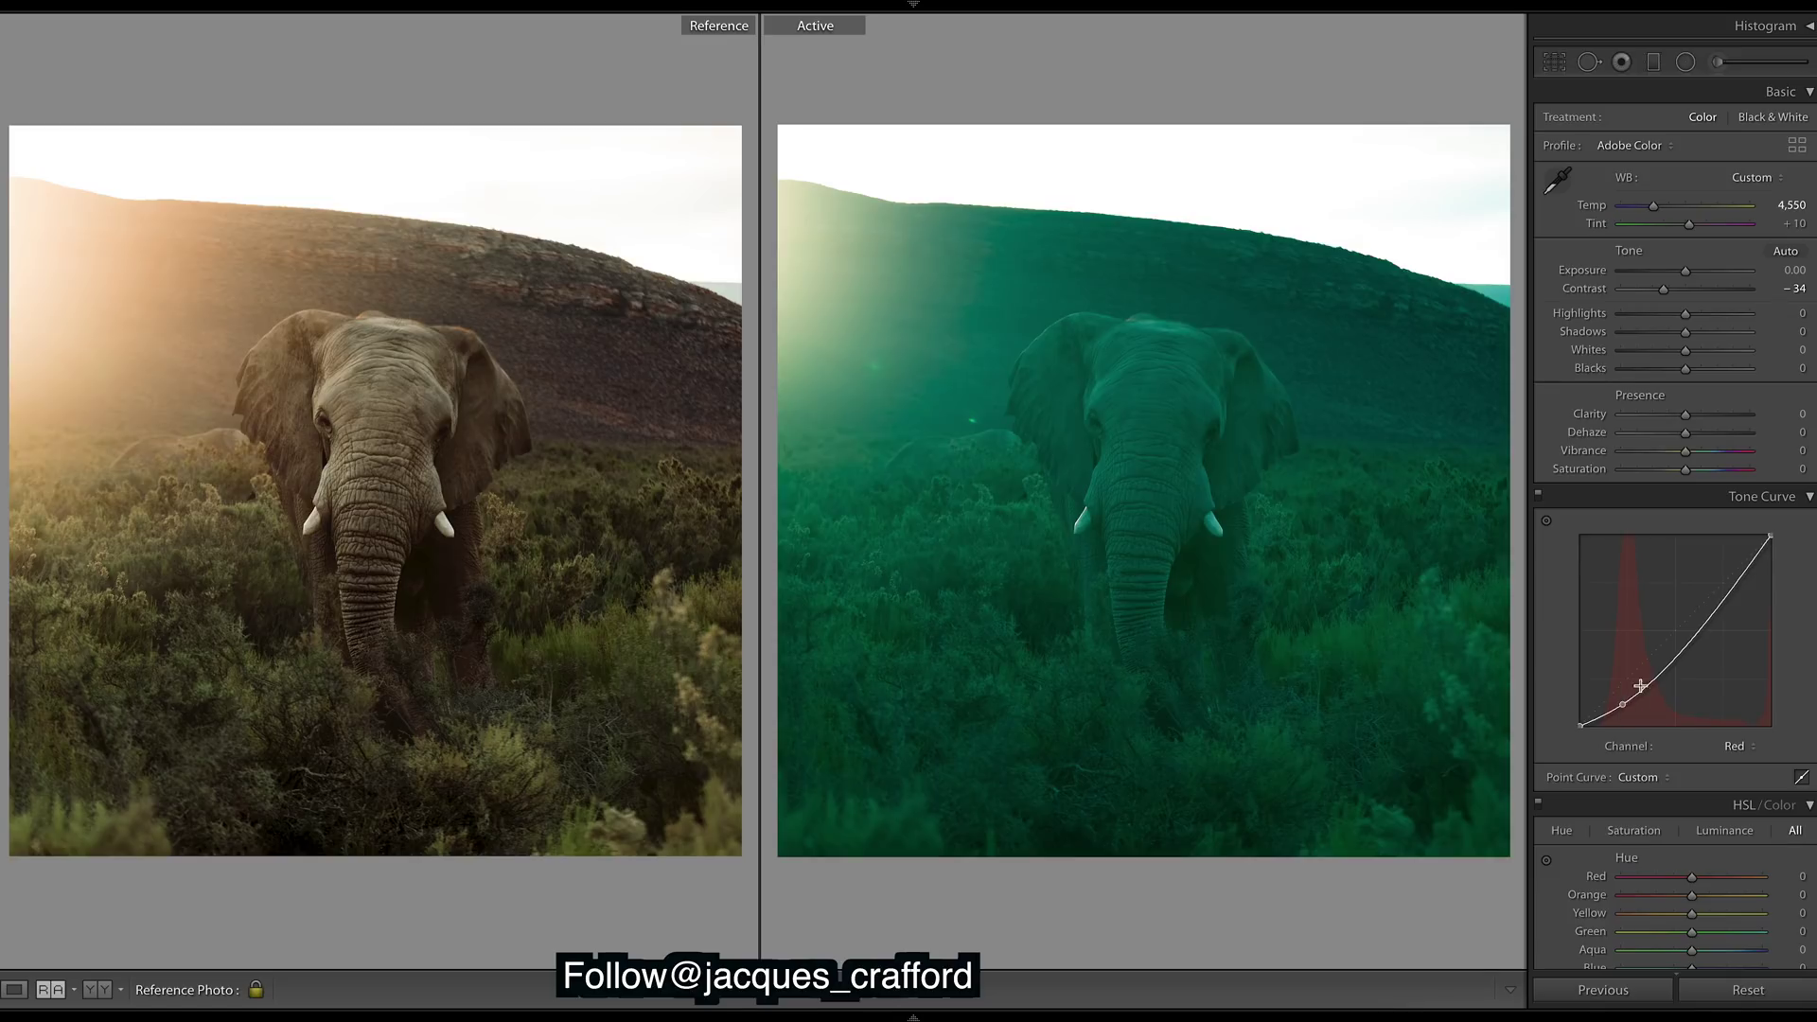
left_click_drag(1677, 646, 1678, 637)
Shape the green channel tone curve like the red one, lowering the shadows at about 23% input and anchoring the midpoint
left_click(1737, 746)
left_click(1738, 779)
left_click_drag(1628, 700, 1622, 706)
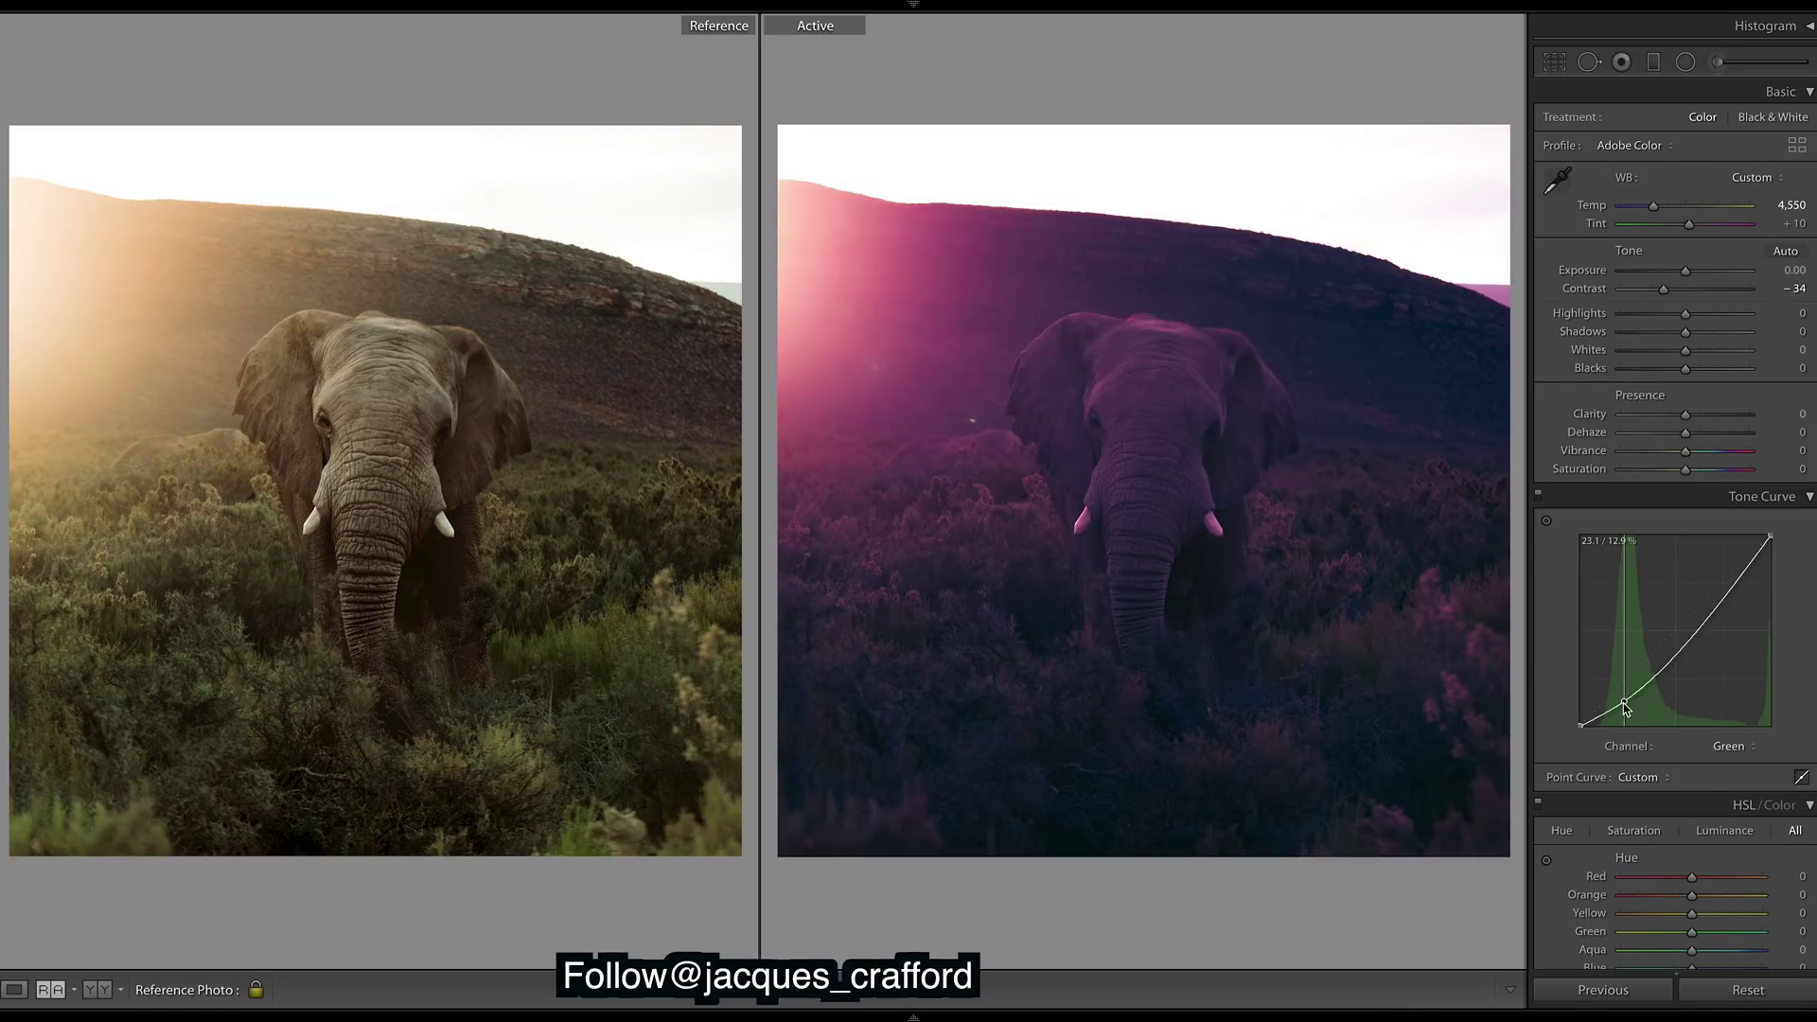
left_click_drag(1677, 645, 1678, 637)
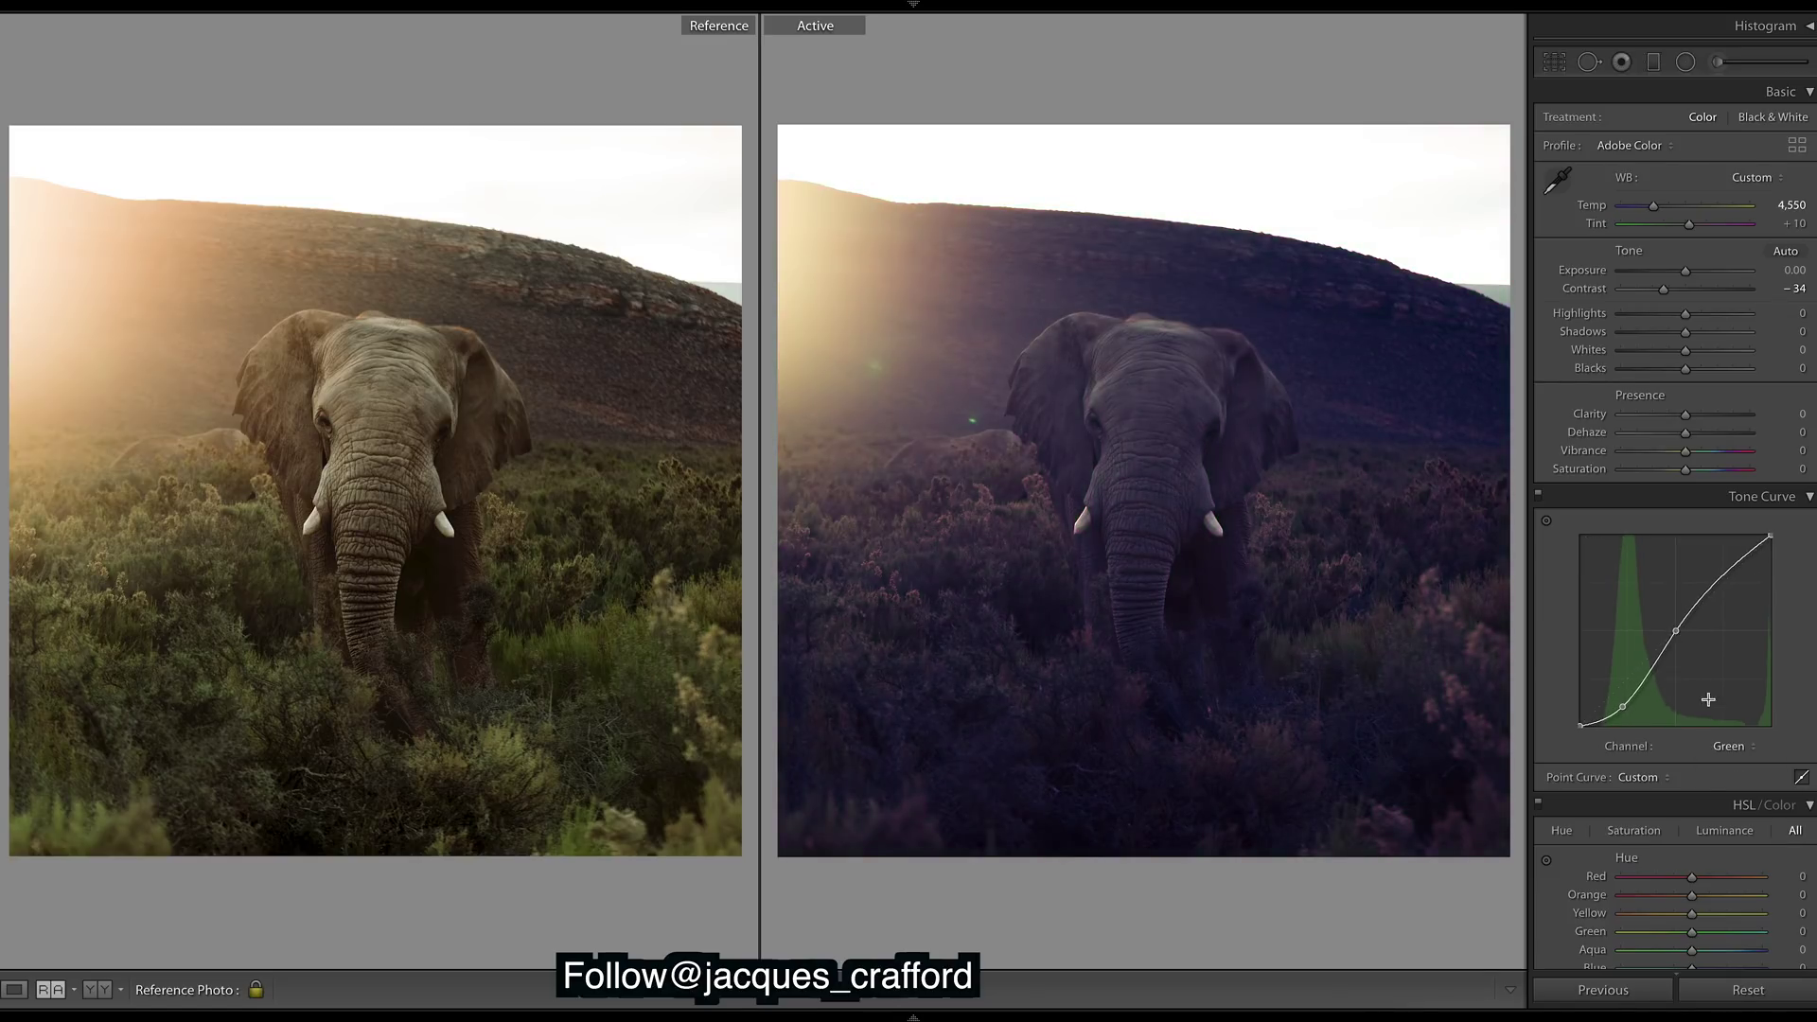
Give the blue channel tone curve a matching S-shape with lowered shadows and an anchored midpoint
left_click(1738, 746)
left_click(1738, 797)
mouse_move(1628, 700)
left_mouse_down()
mouse_move(1677, 636)
mouse_move(1626, 679)
left_mouse_up()
On the RGB tone curve, slightly lift the black point and add nearly neutral points at the quarter, middle and three-quarter tones
left_click(1737, 746)
left_click(1738, 762)
left_click(1675, 631)
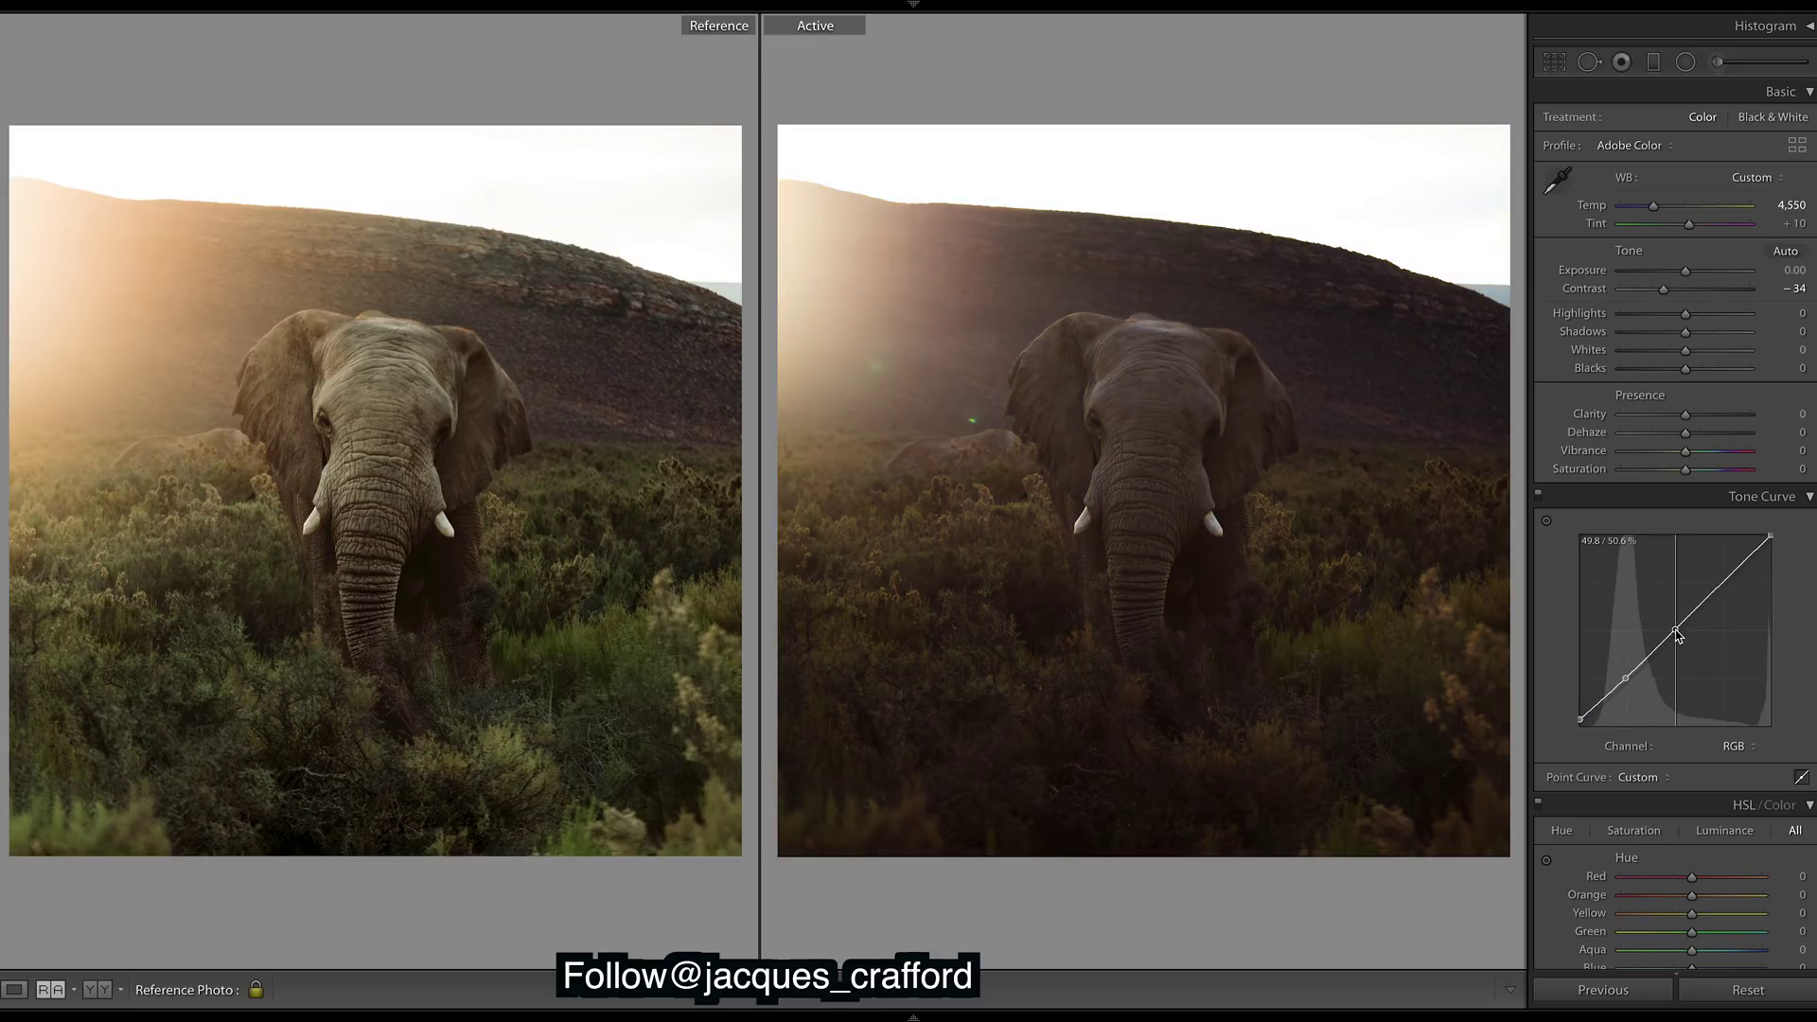
left_click_drag(1725, 581, 1720, 582)
Review the finished red, green and blue channel curves one after another and return to the RGB curve
left_click(1746, 746)
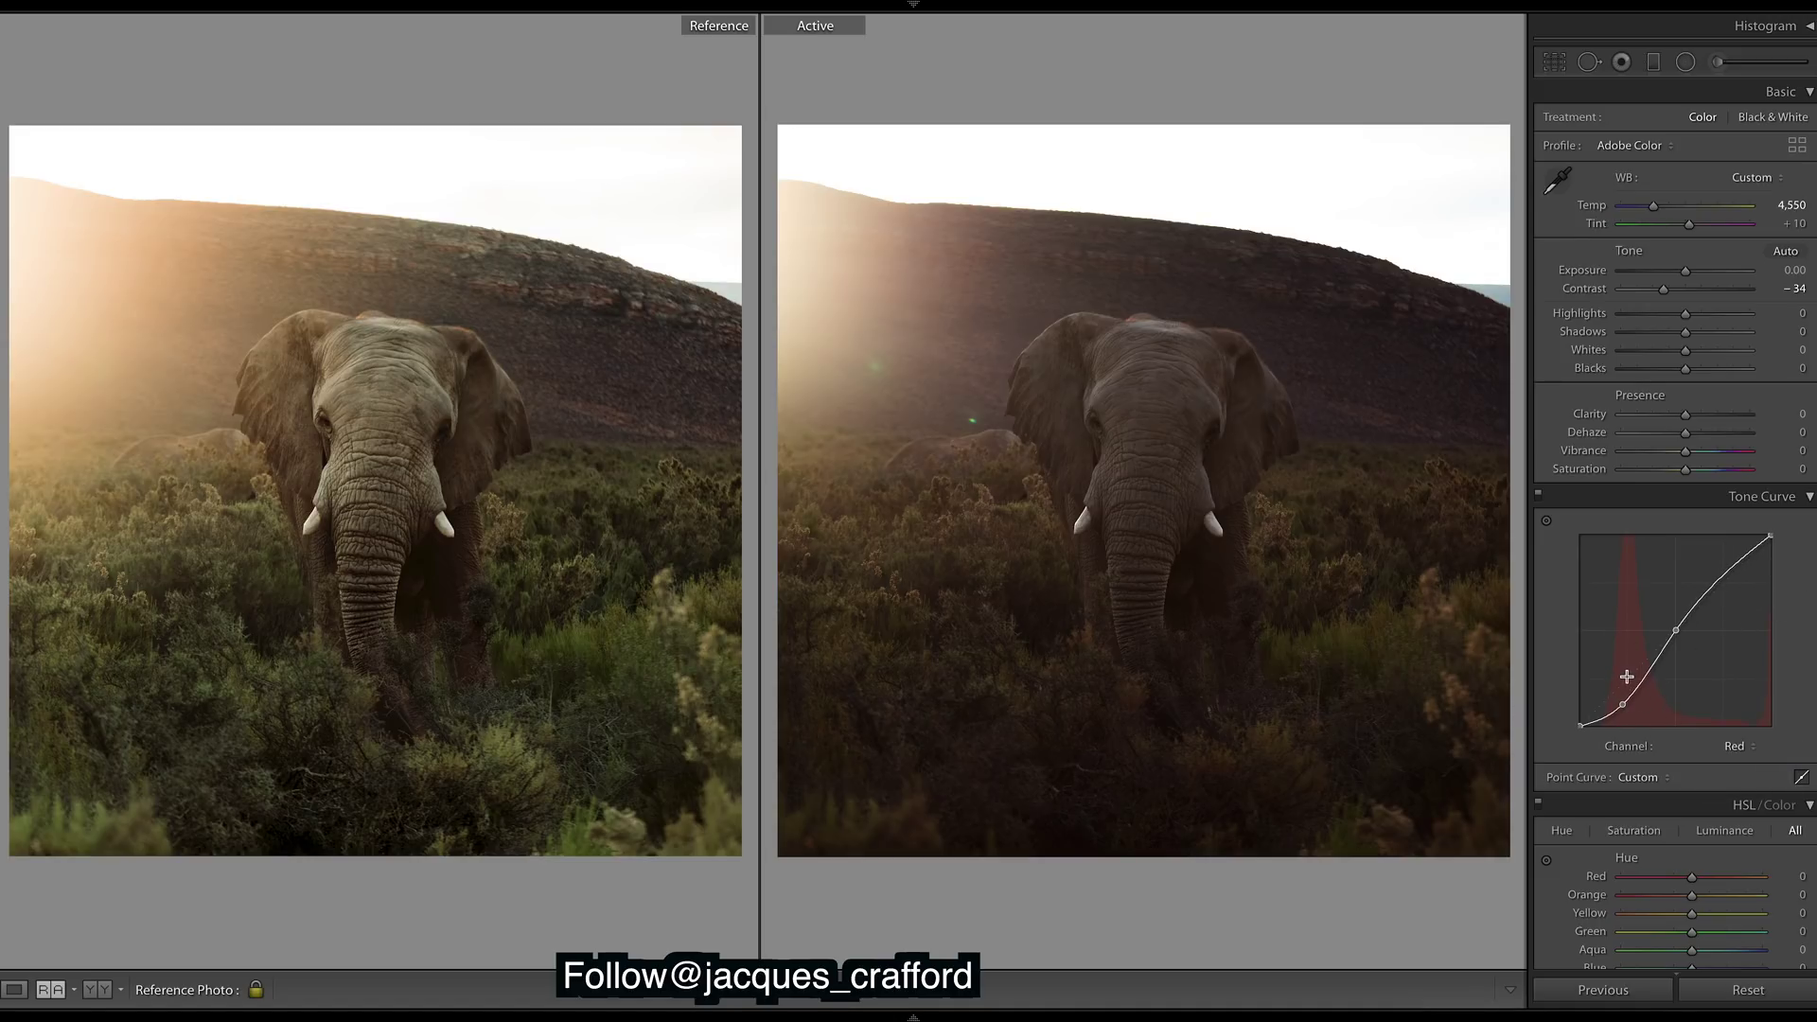
left_click(1735, 746)
left_click(1732, 759)
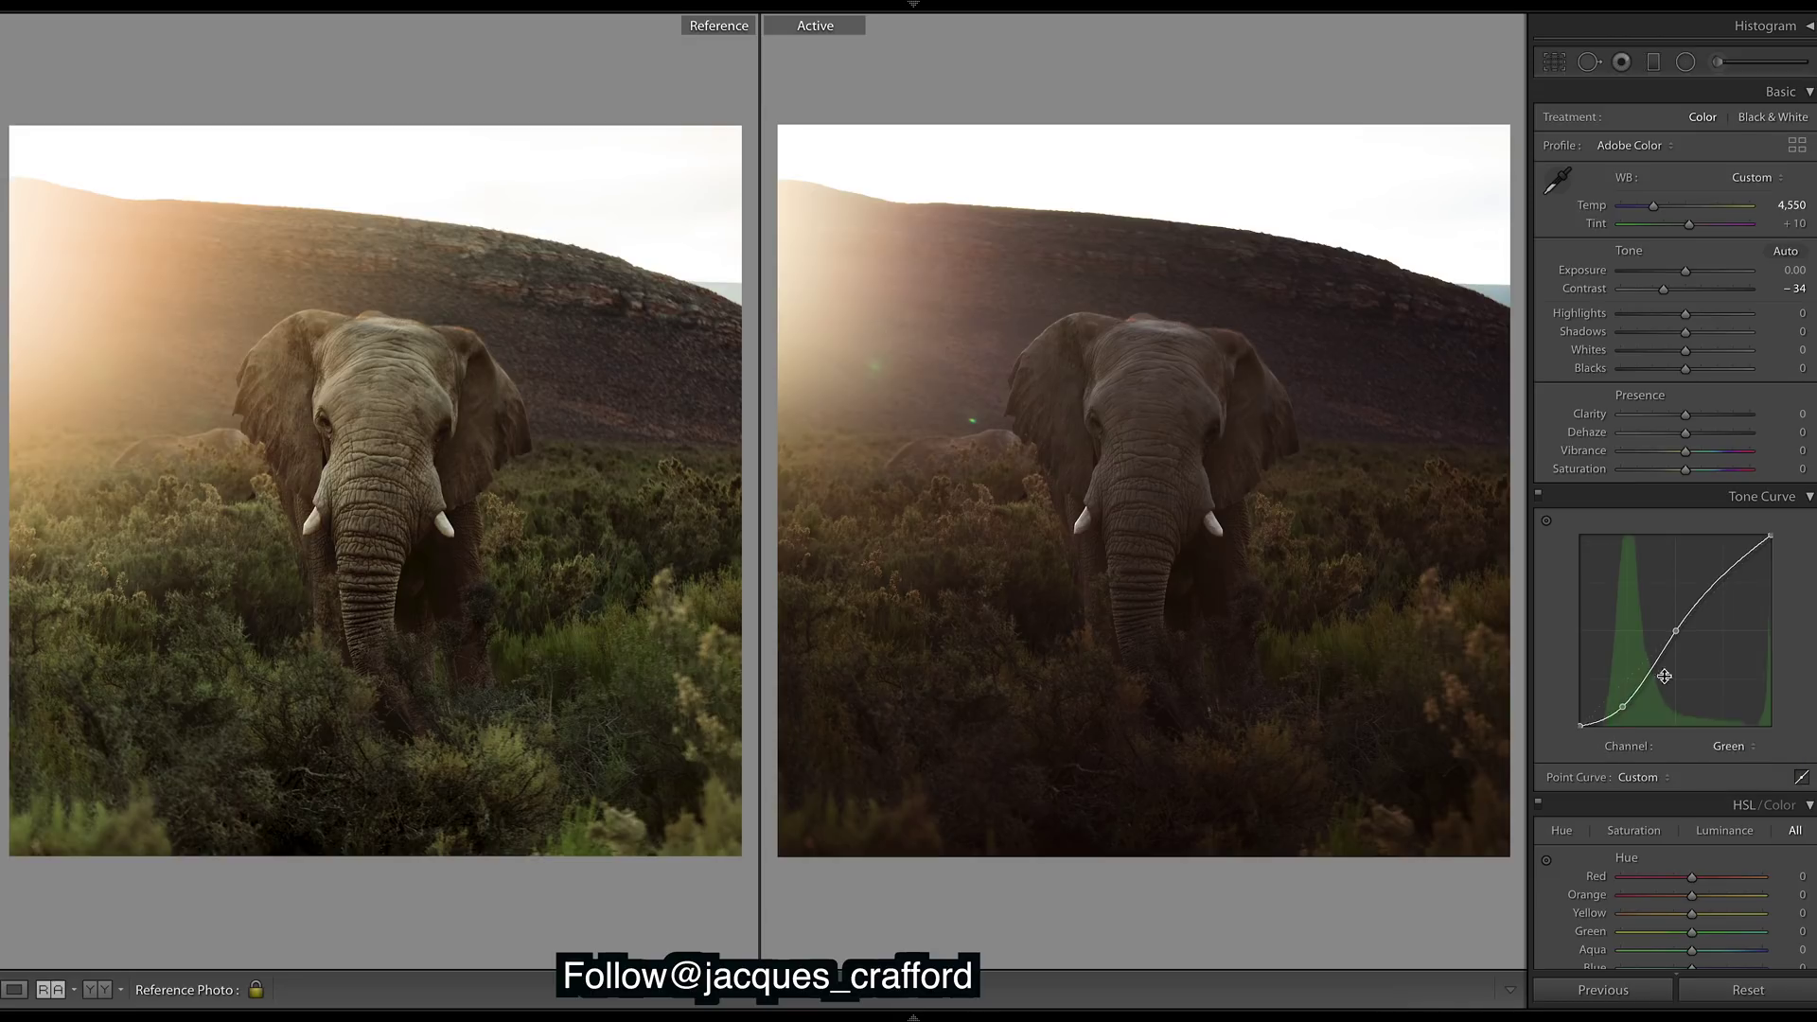
left_click(1732, 745)
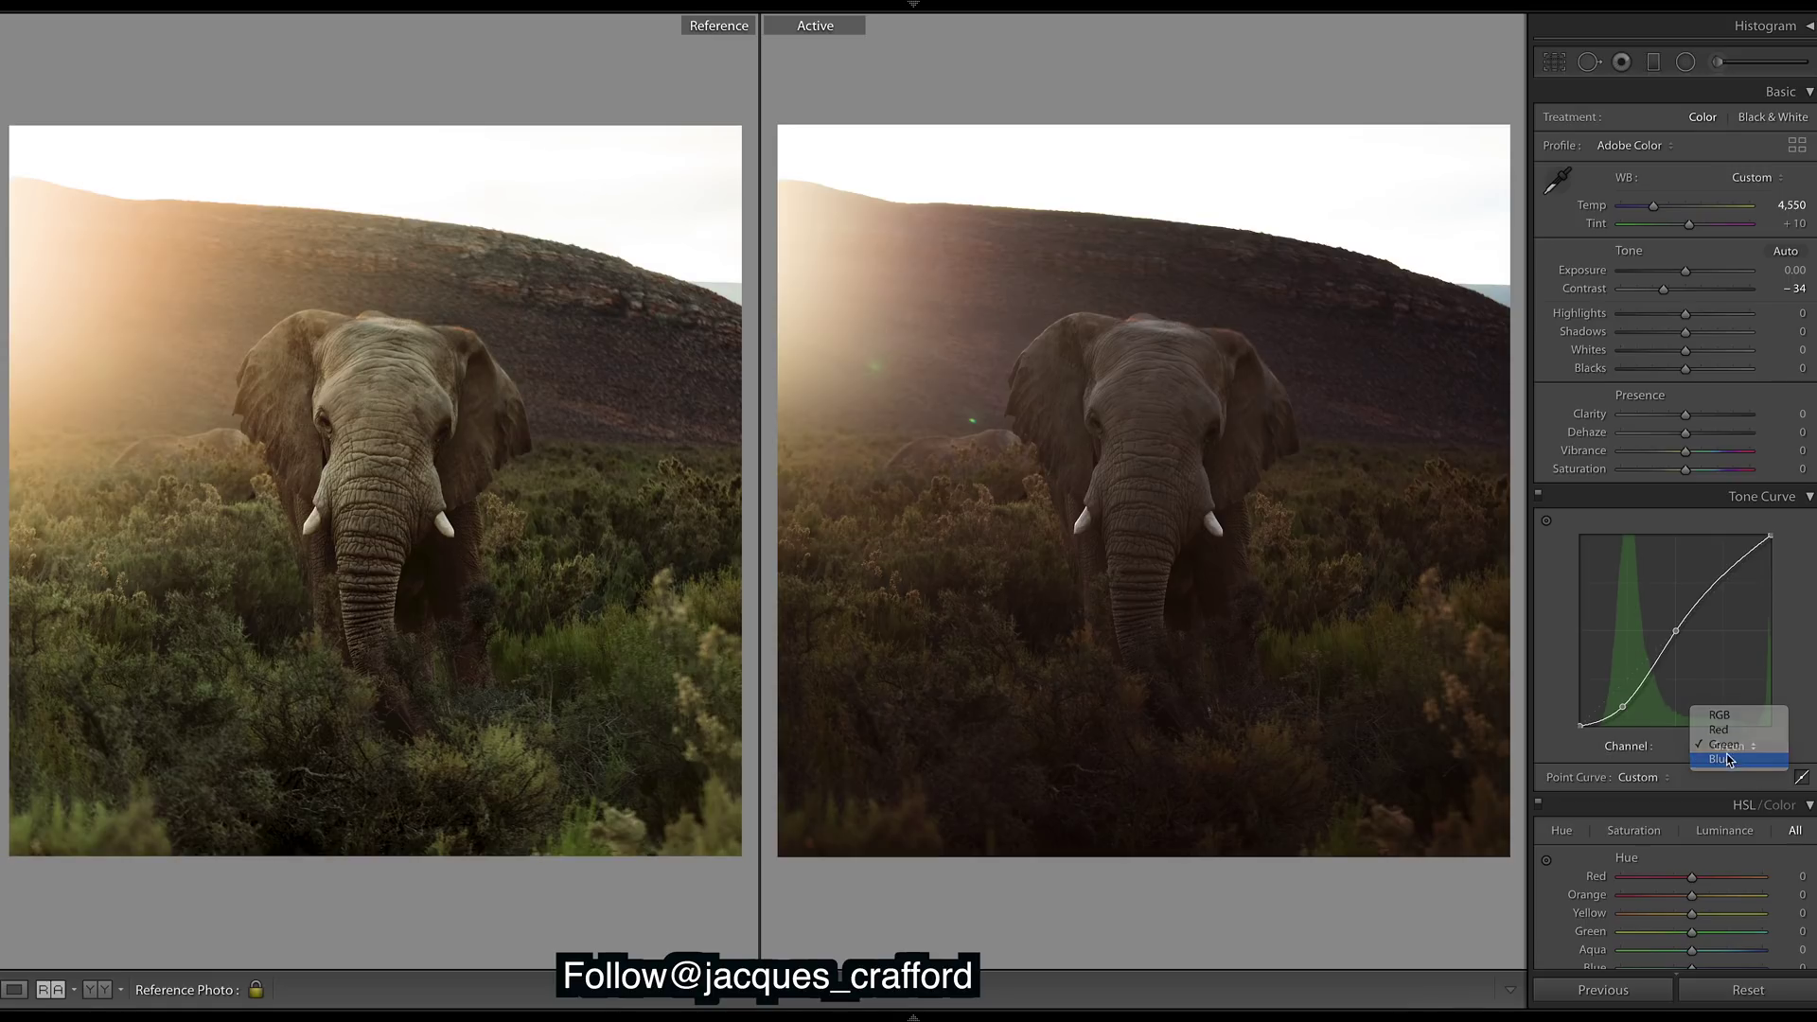
left_click(1729, 759)
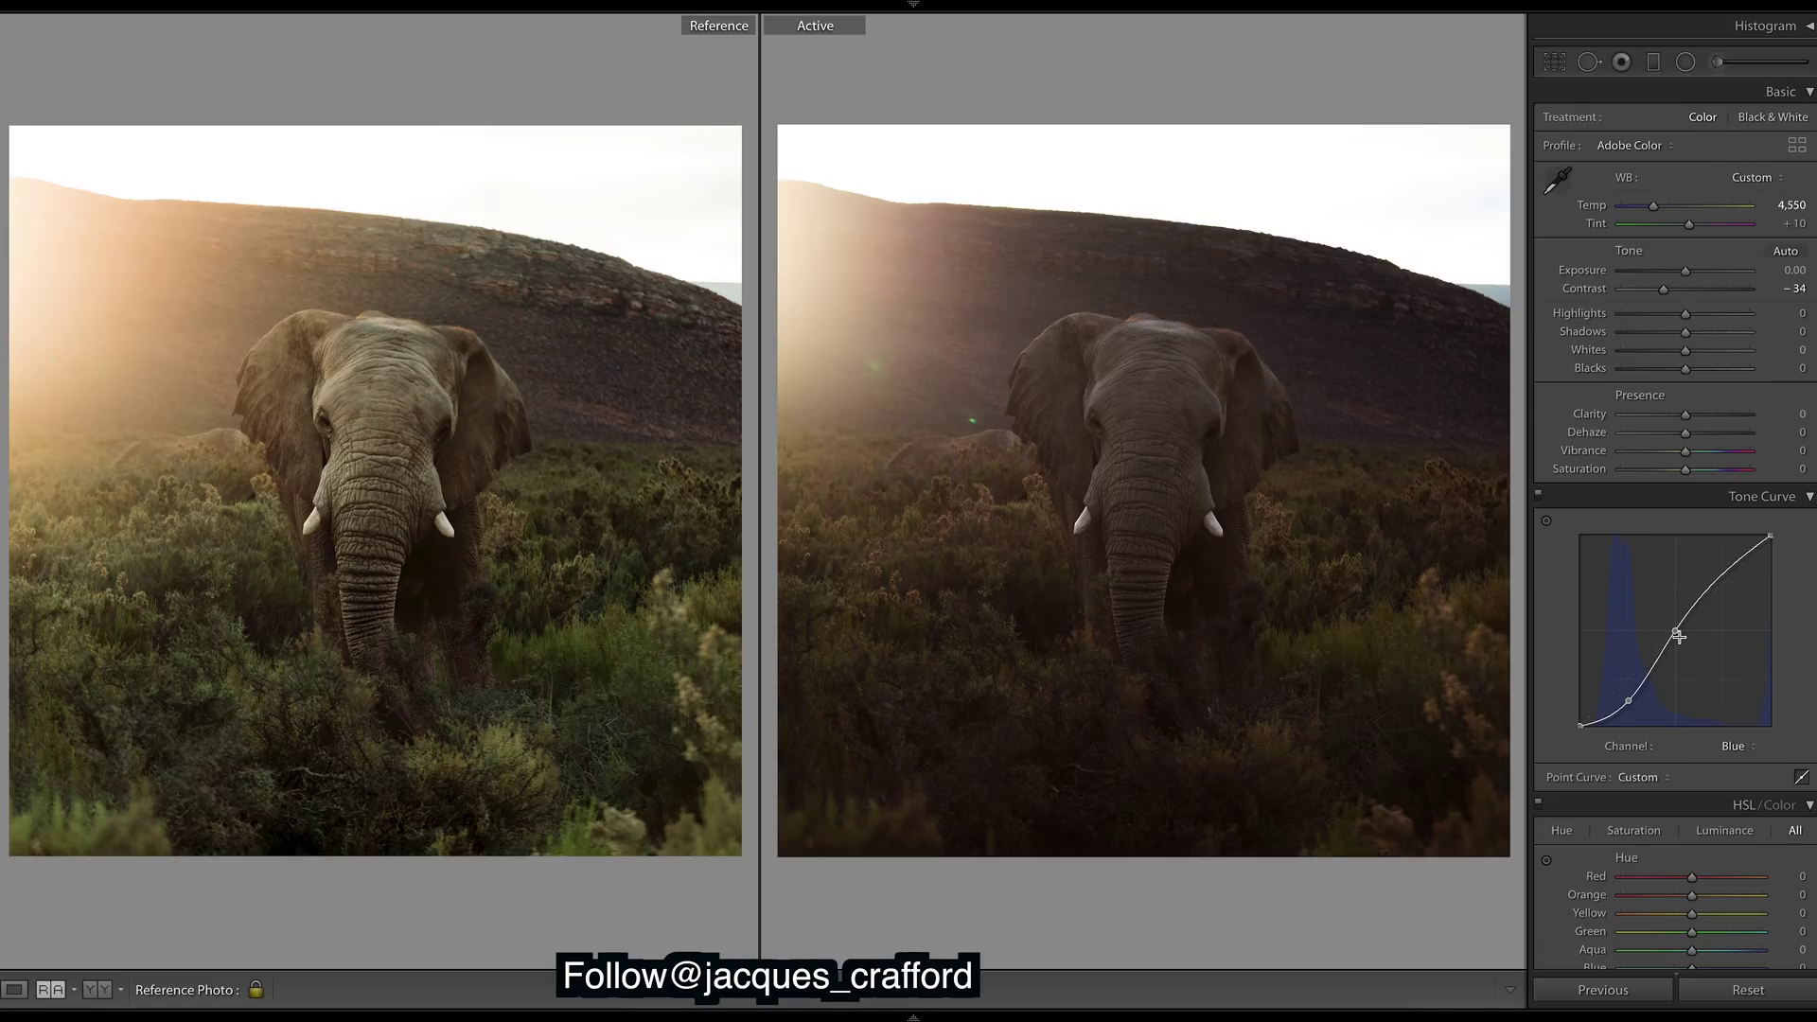
mouse_move(1676, 628)
left_mouse_down()
mouse_move(1686, 666)
mouse_move(1678, 634)
left_mouse_up()
key("ctrl+z")
left_click(1756, 748)
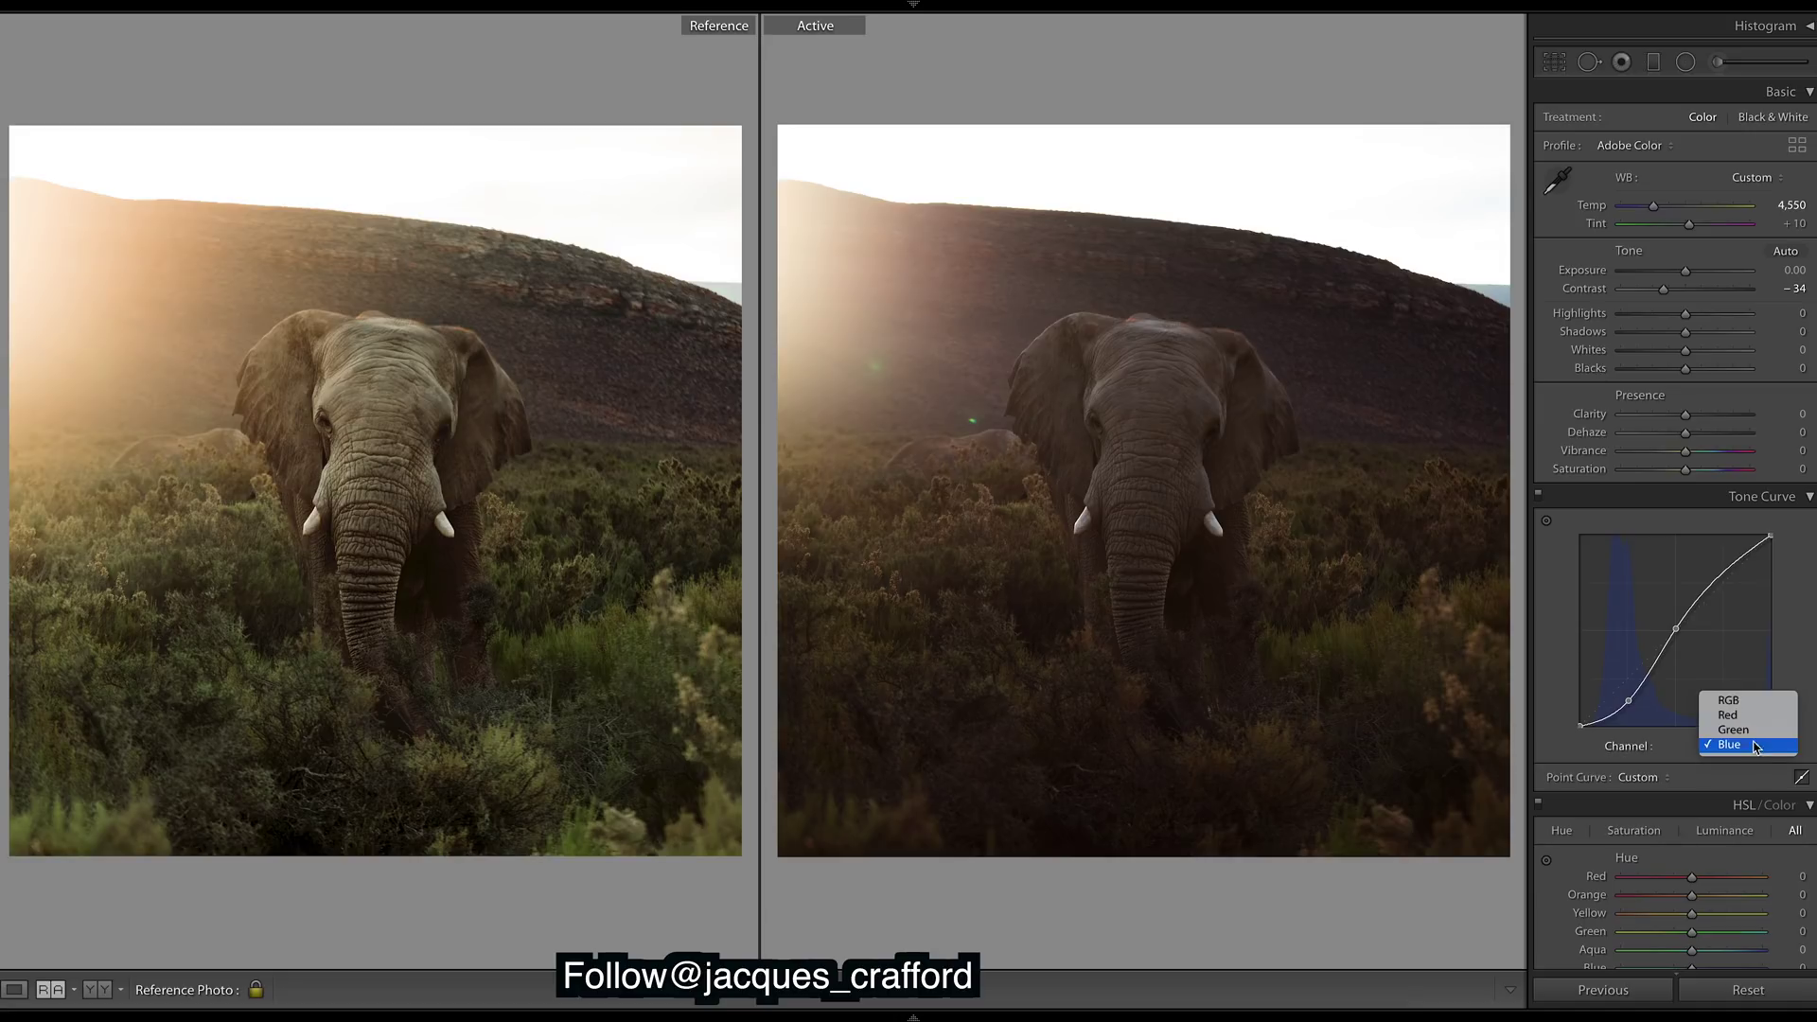
left_click(1742, 700)
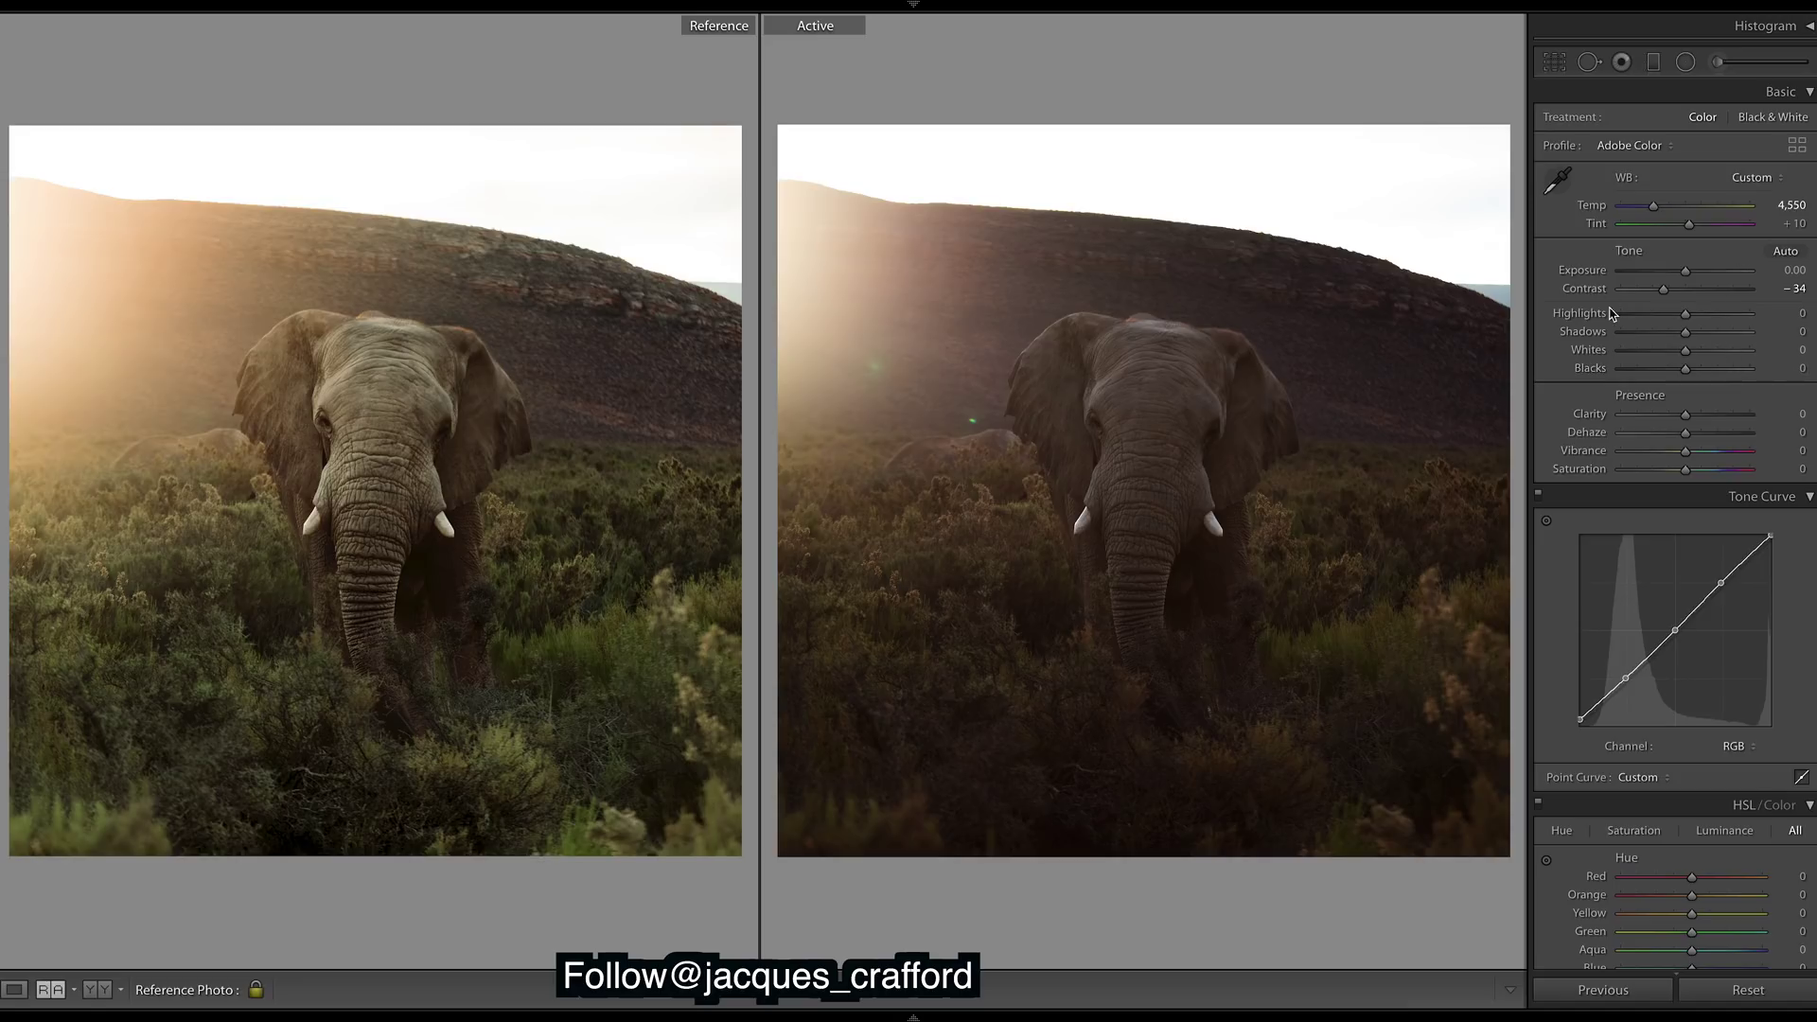
Raise the shadows to +69 and lower the blacks to -53
left_click(1724, 331)
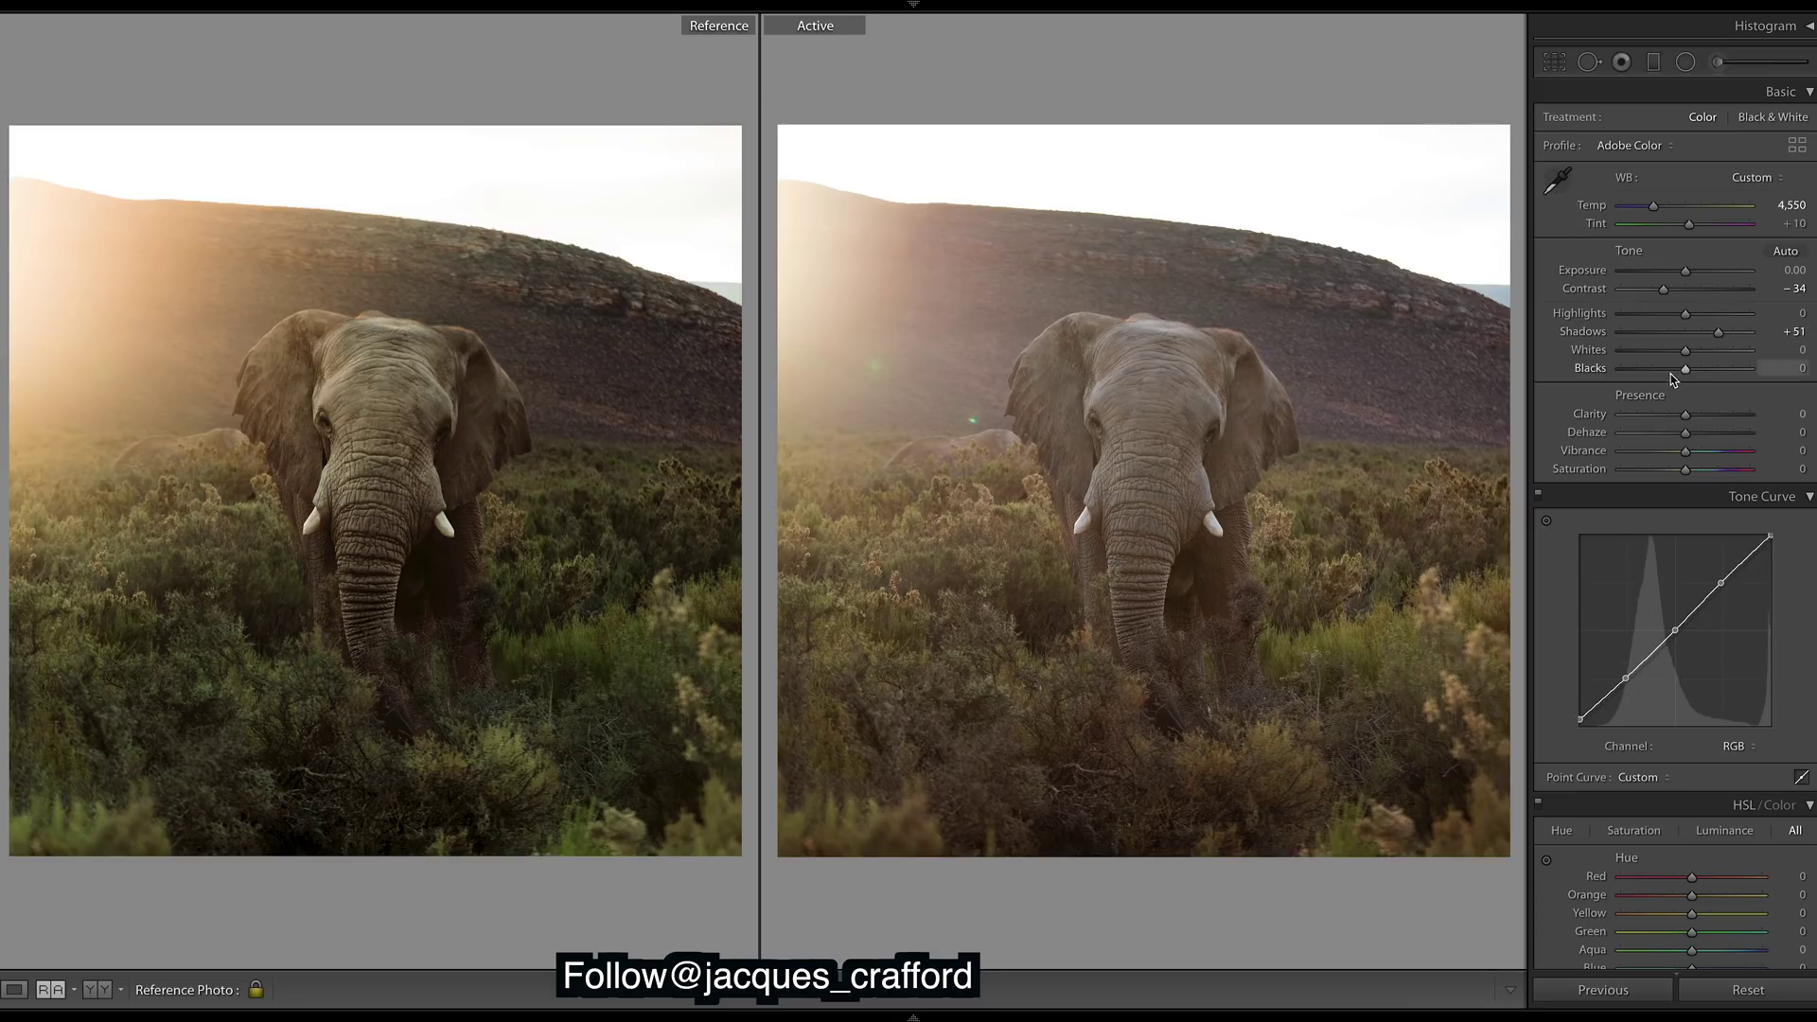
left_click_drag(1674, 369, 1658, 369)
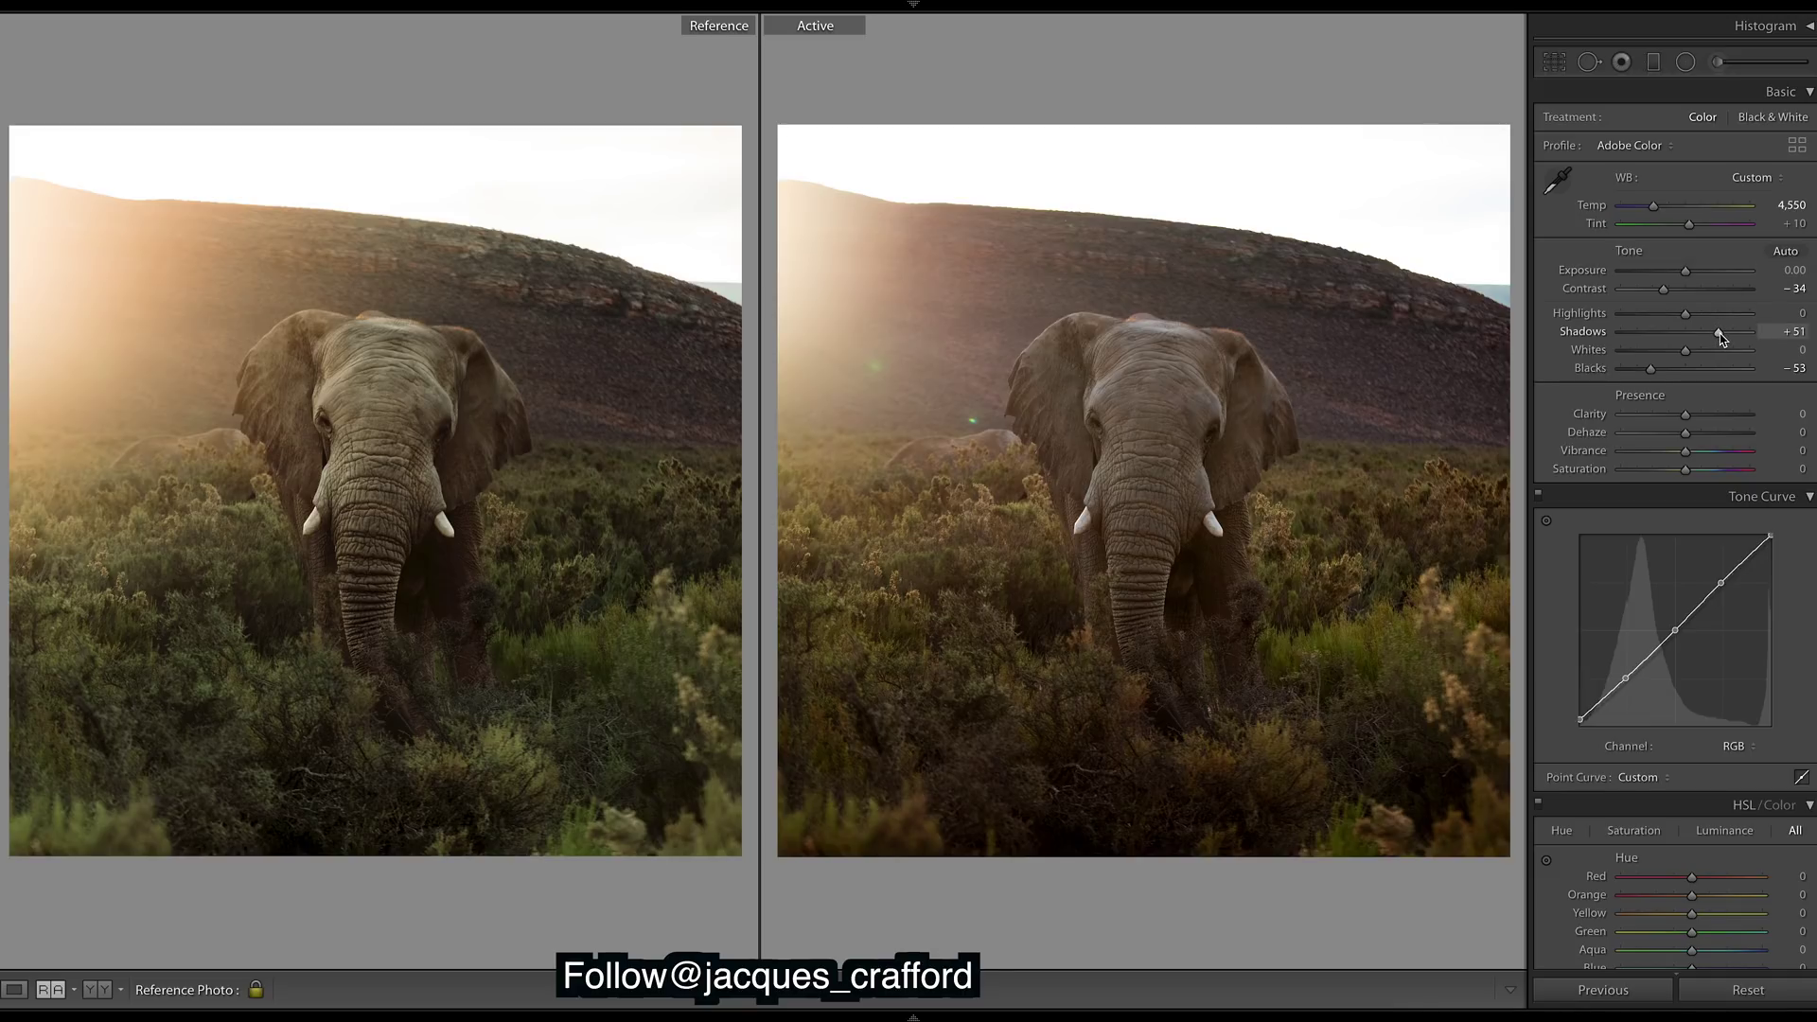
left_click_drag(1720, 336, 1728, 339)
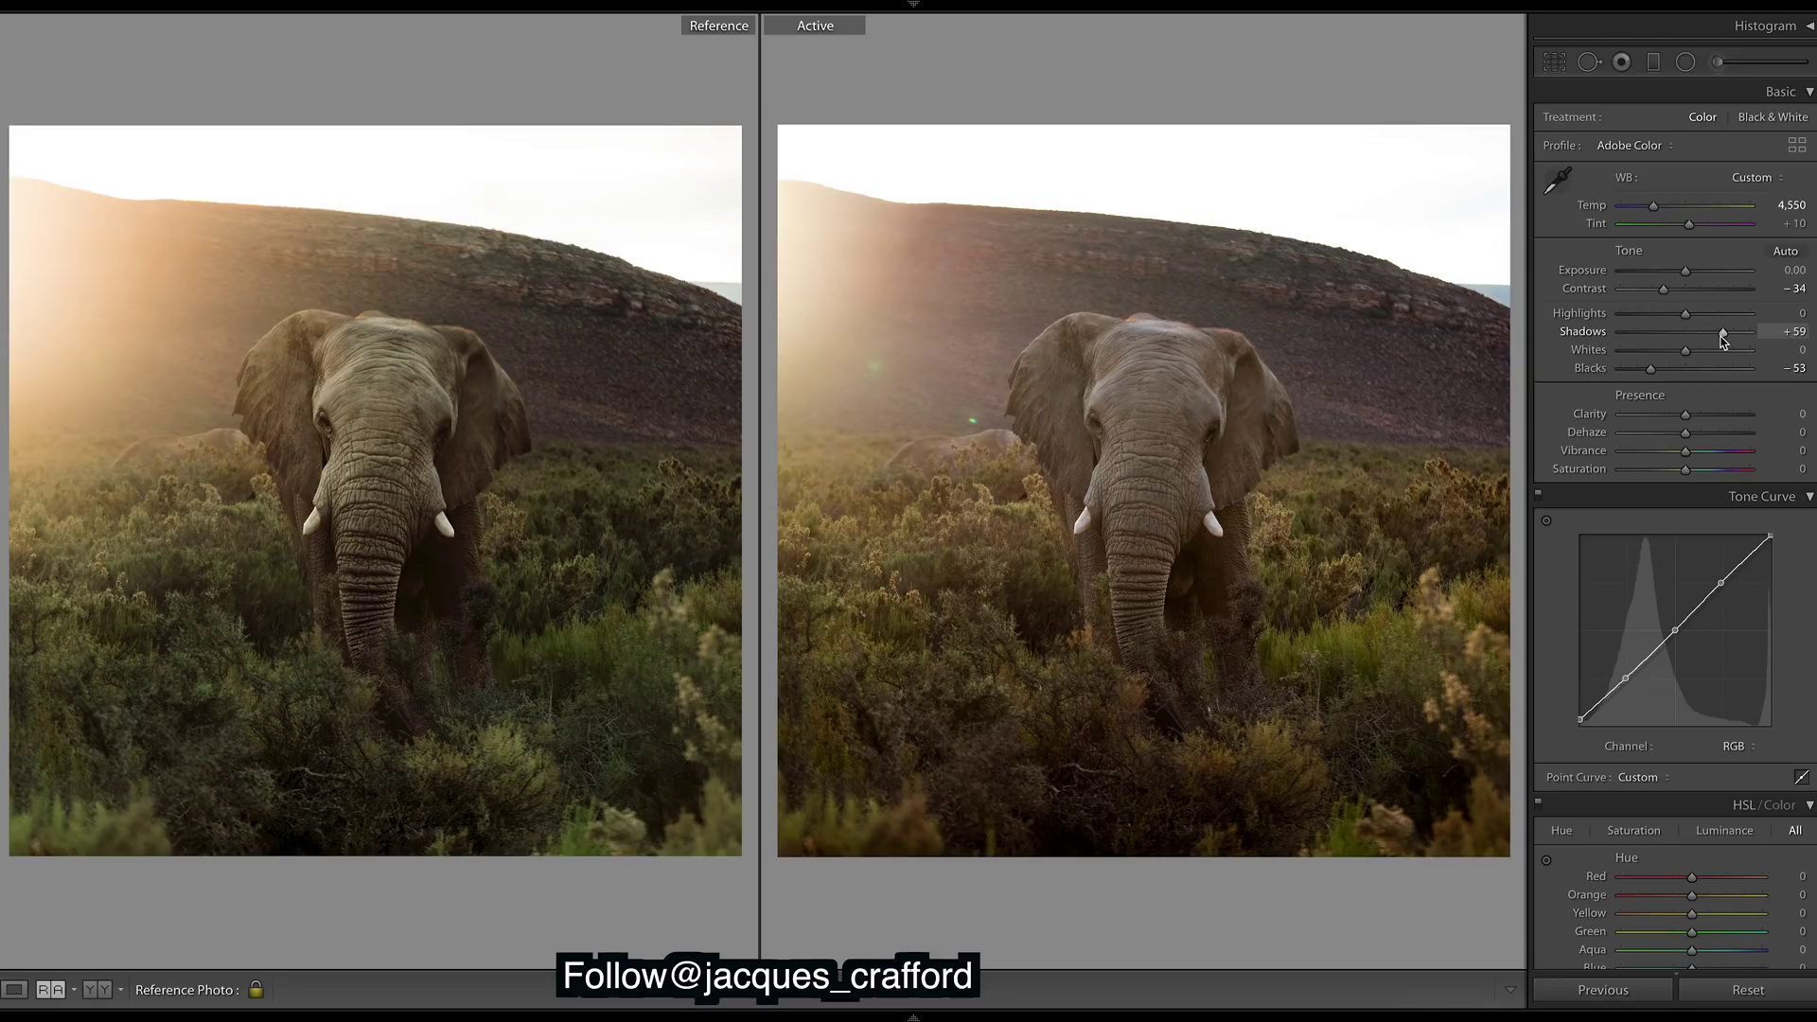
left_click_drag(1725, 338, 1730, 339)
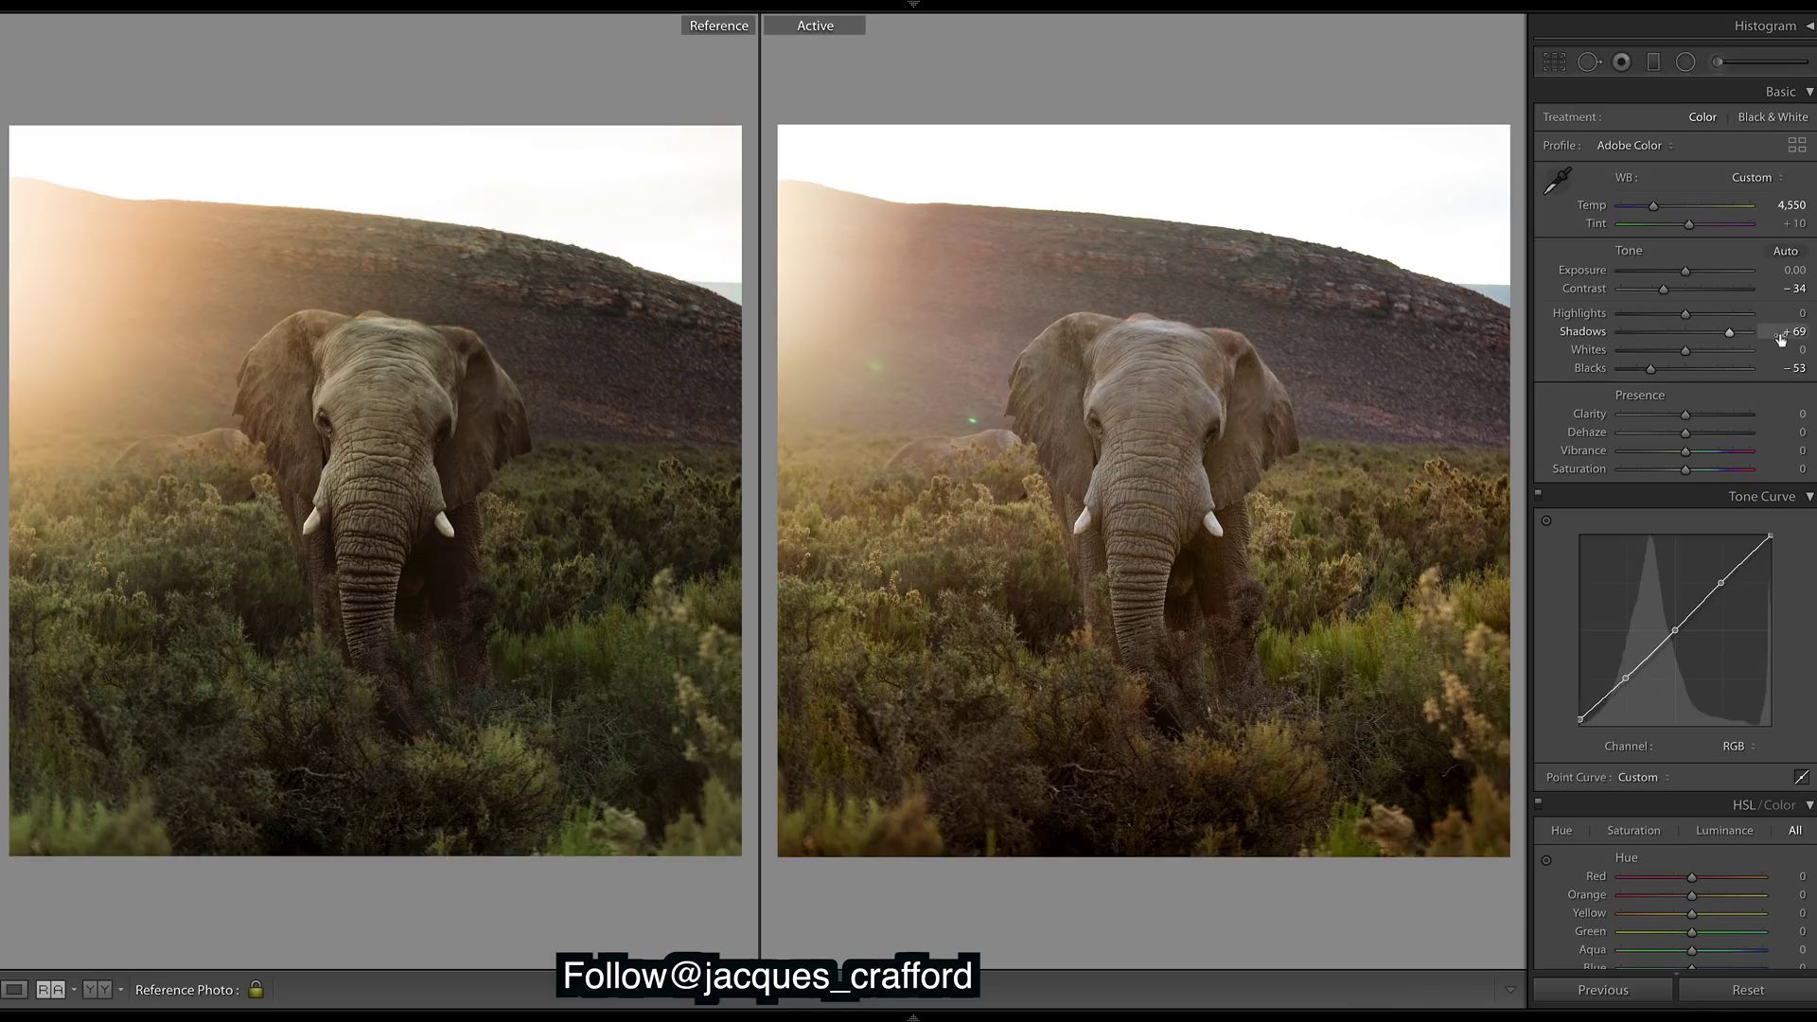
Lower the highlights of the elephant photo to -68 to recover detail in the bright sky
left_click_drag(1688, 318, 1657, 316)
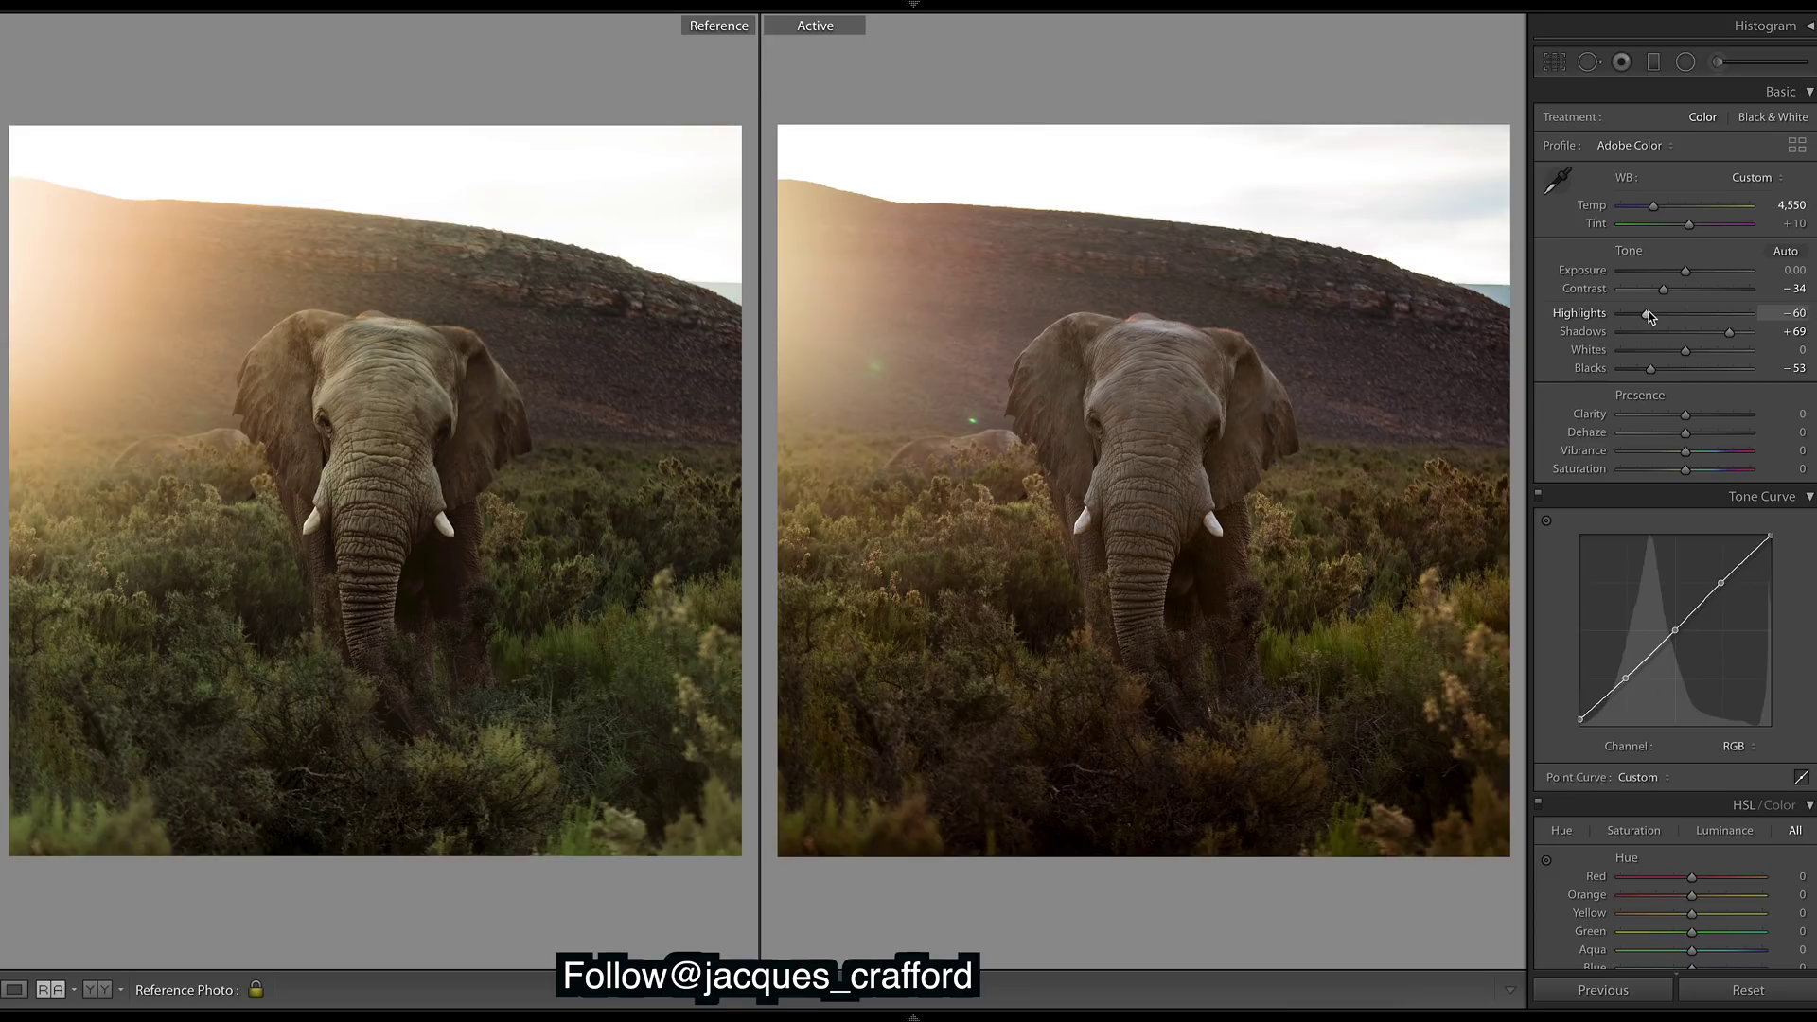
left_click_drag(1649, 317, 1647, 317)
left_click_drag(1648, 317, 1643, 317)
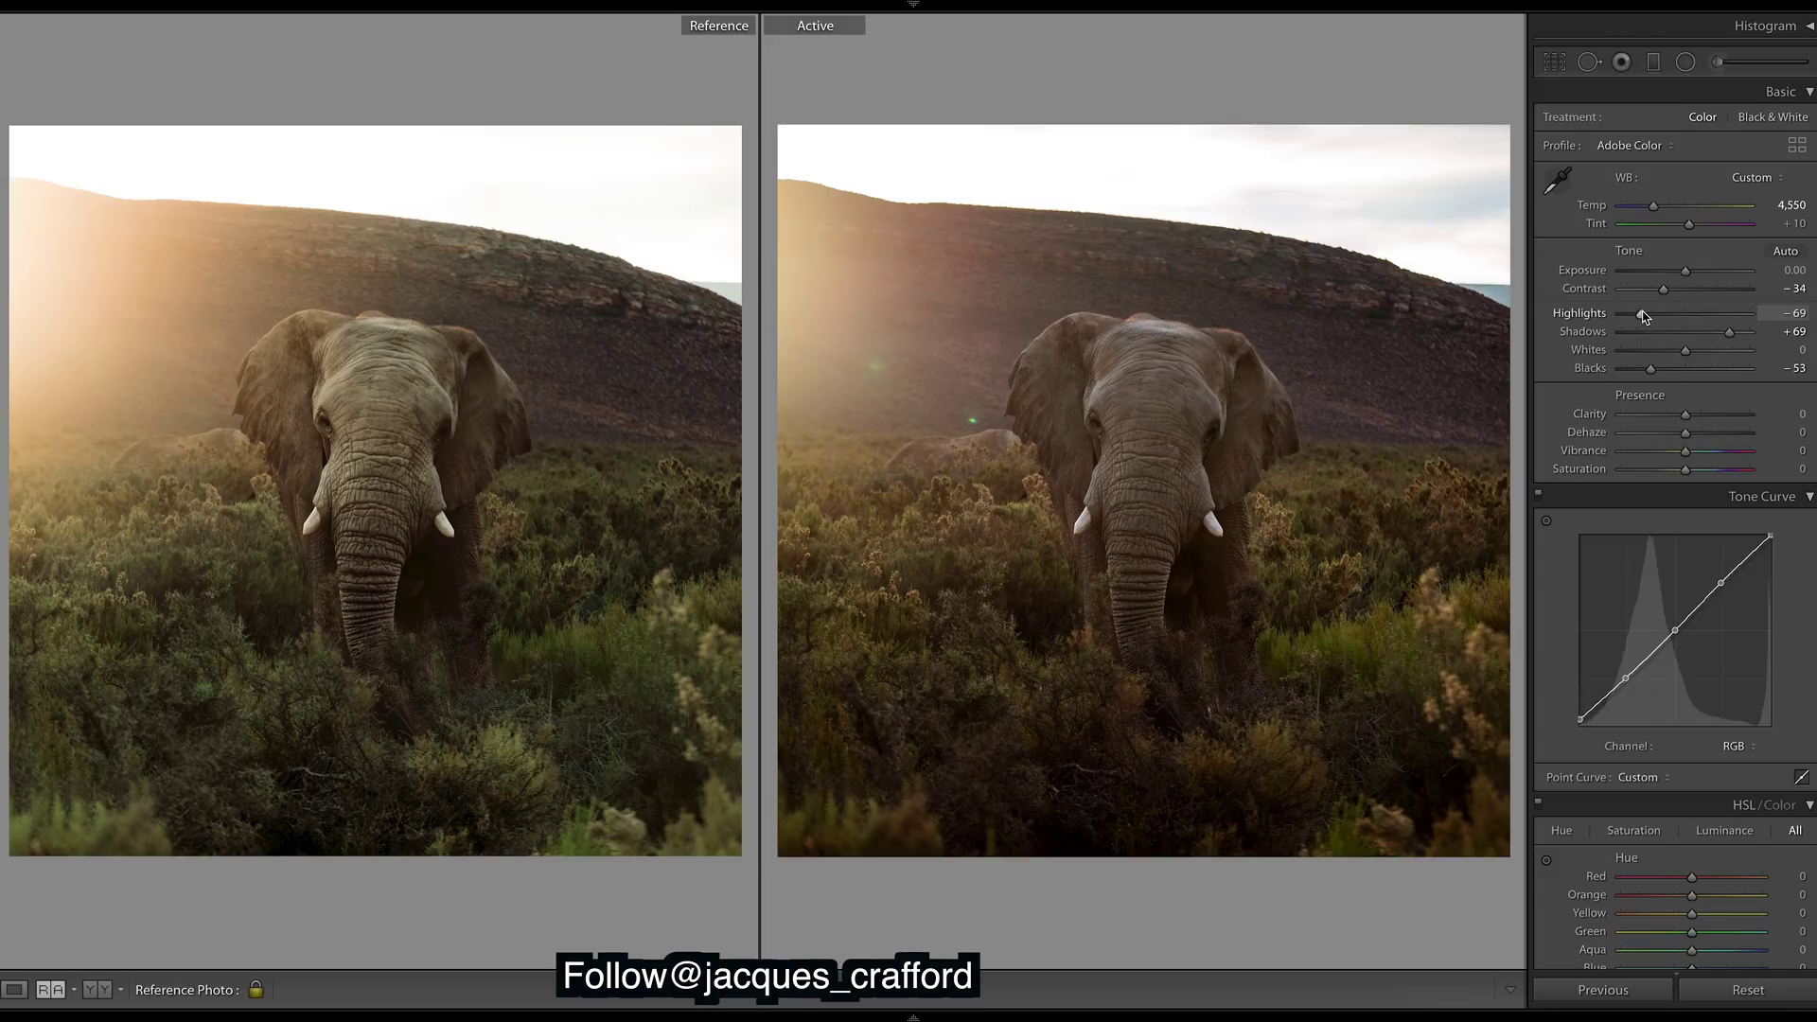
left_click_drag(1645, 317, 1645, 318)
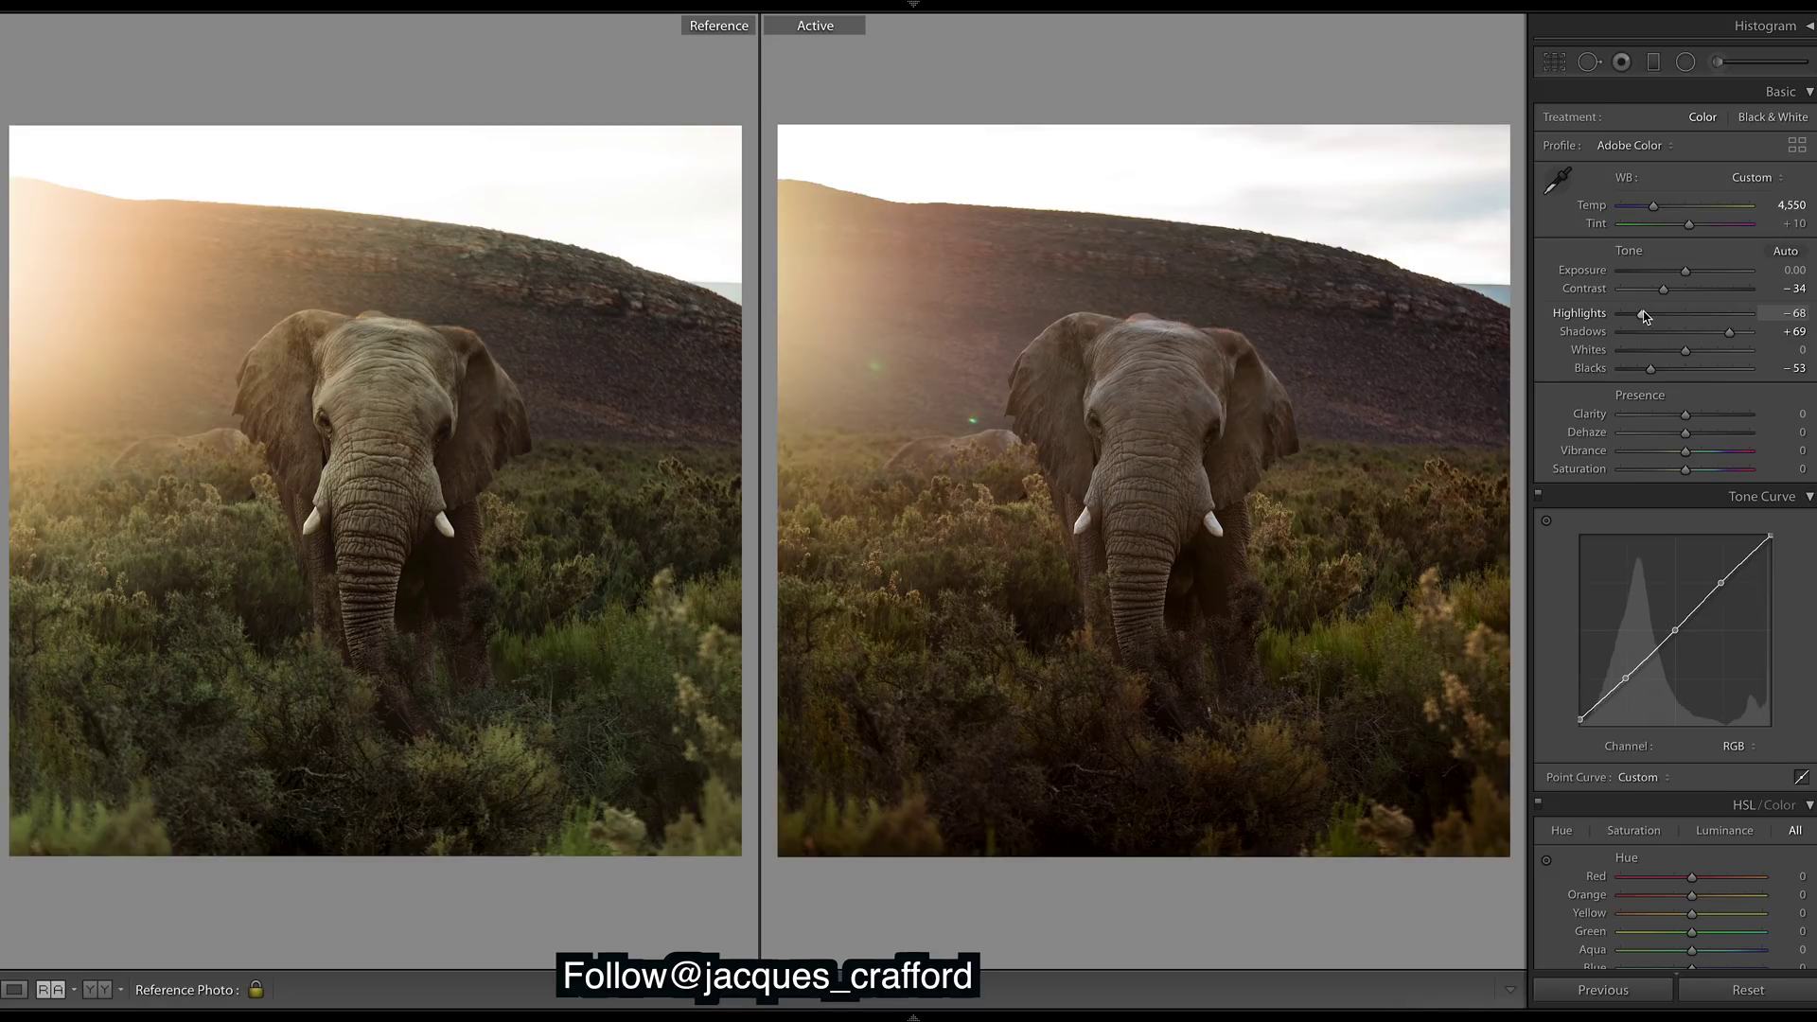
Set the photo's vibrance to -10 and saturation to +10, undoing the further vibrance trial
left_click_drag(1685, 450, 1679, 457)
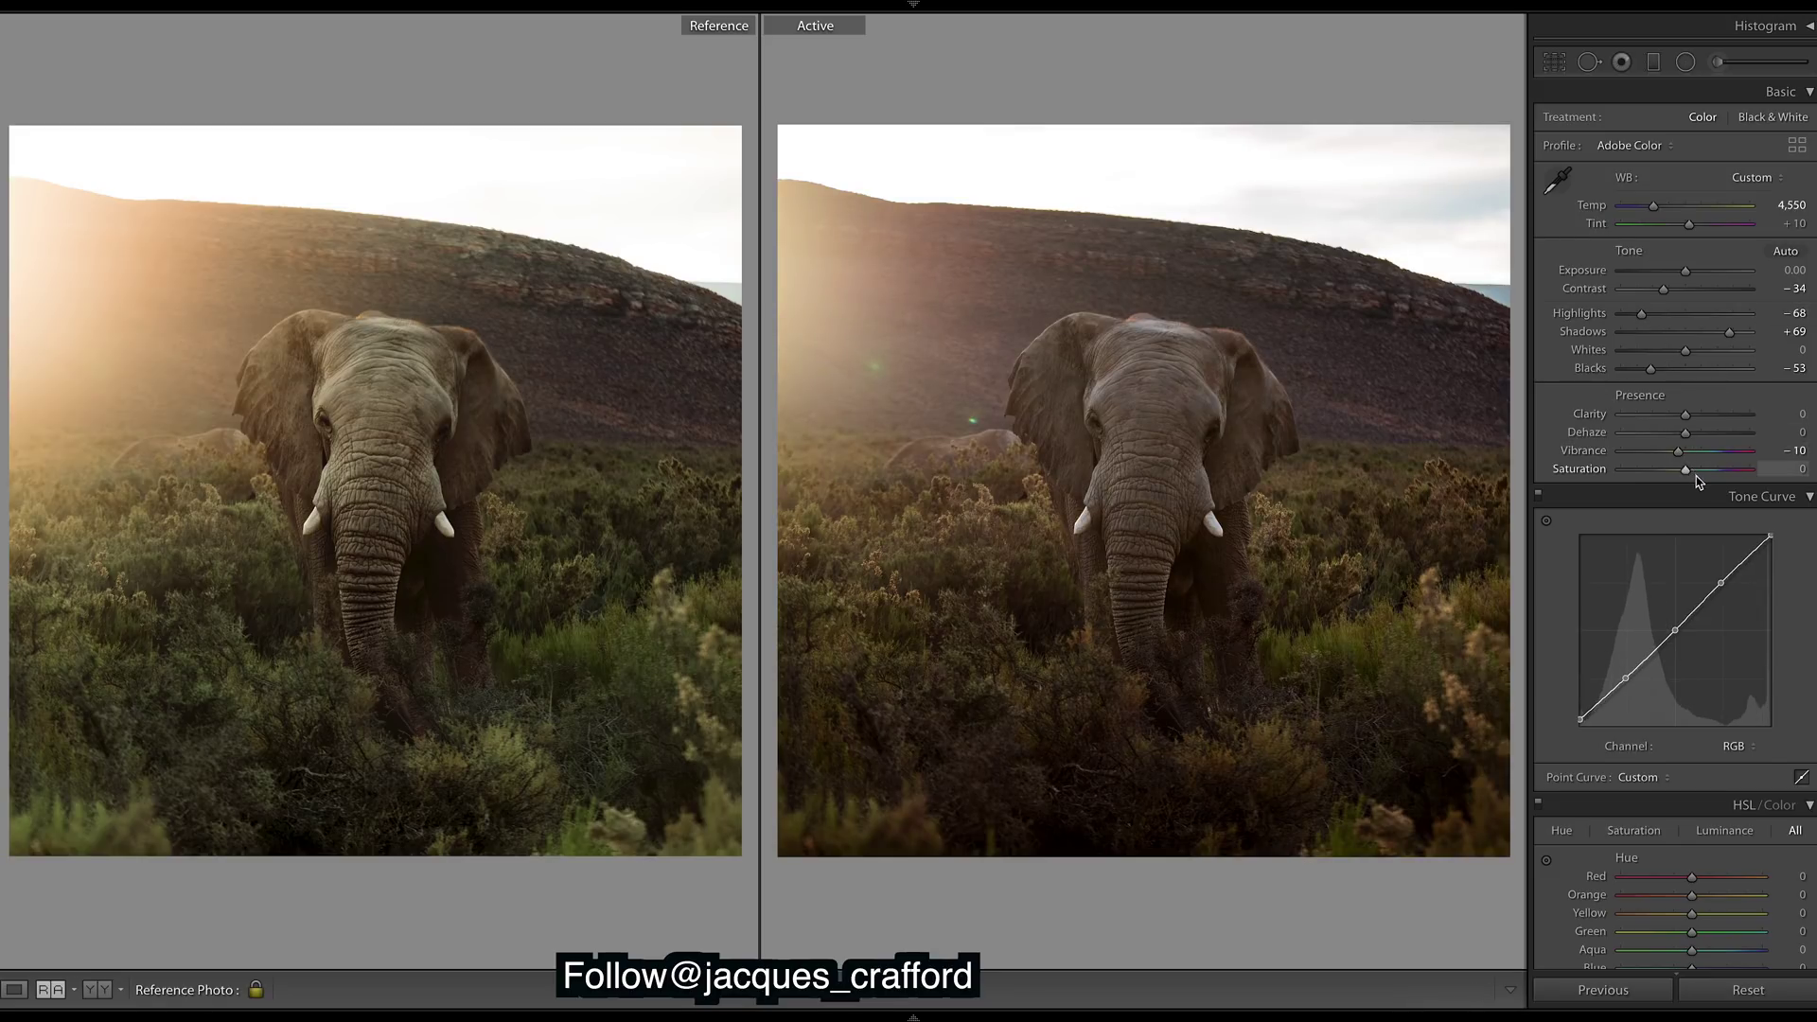
left_click_drag(1689, 473, 1693, 472)
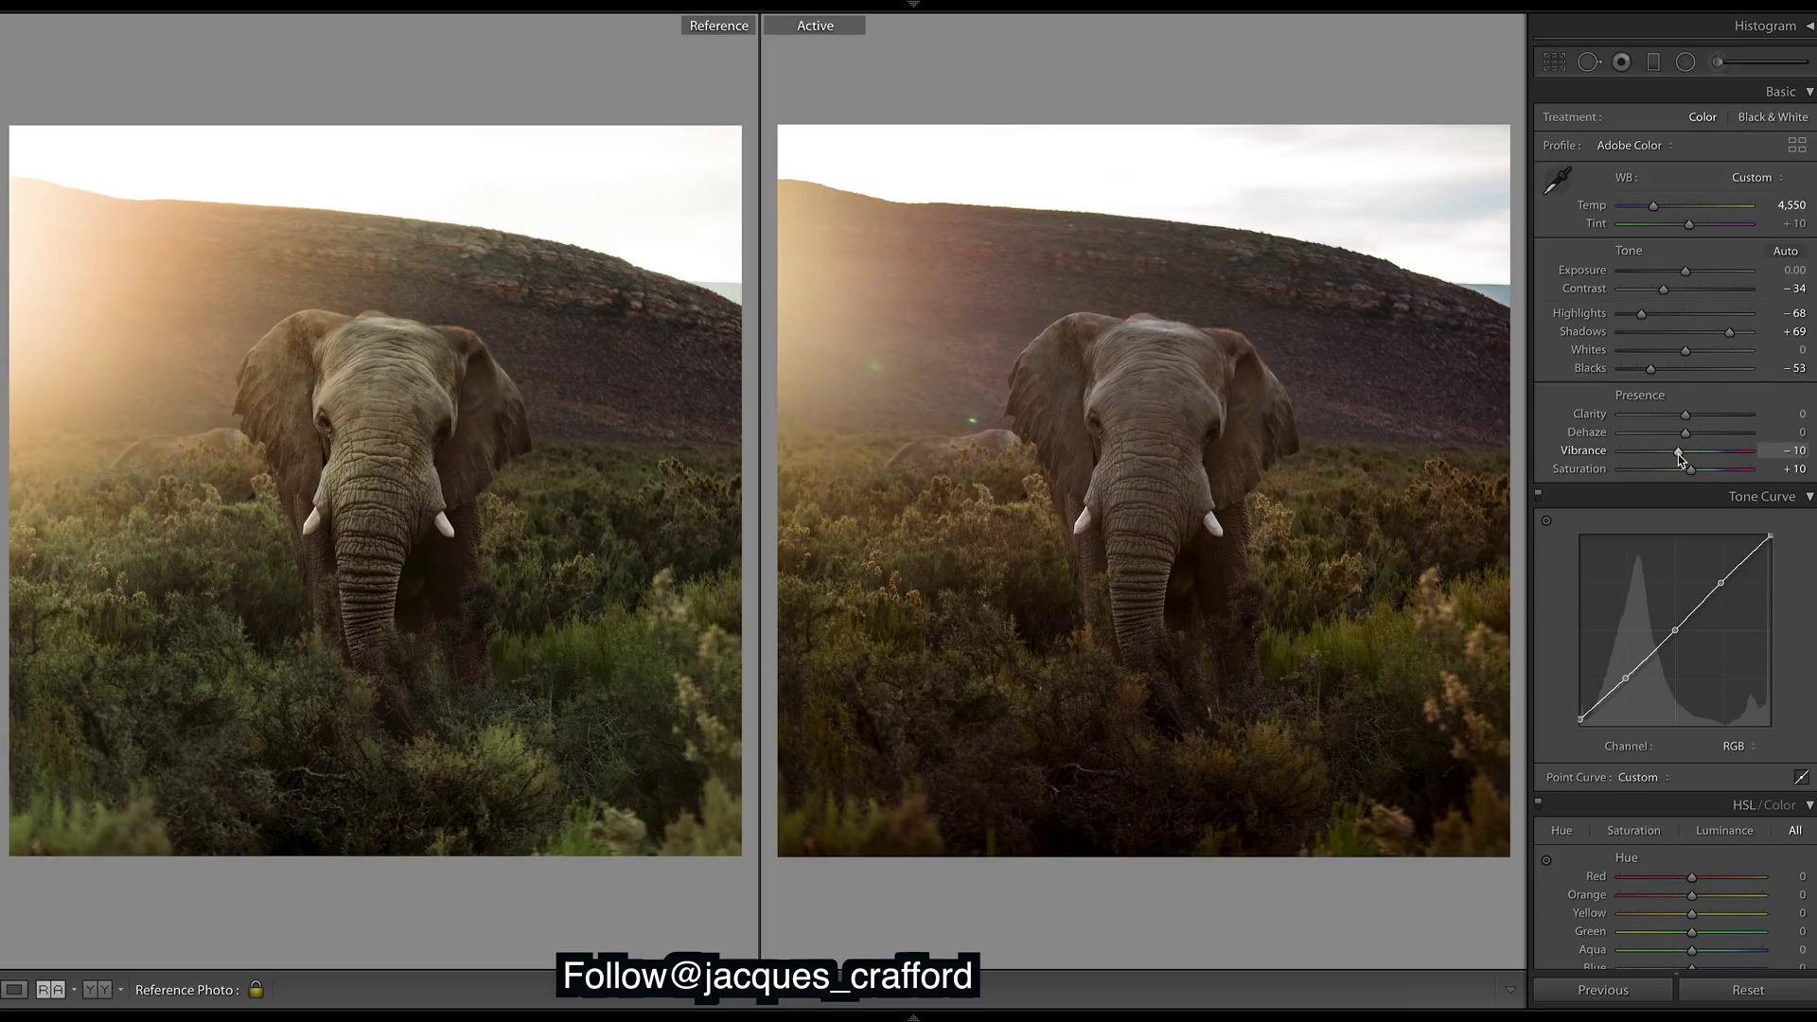
left_click_drag(1677, 455, 1686, 455)
key("ctrl+z")
Shift the yellow hue to +48 and the green hue to -10 in the HSL adjustments
scroll(1674, 530, "down", 5)
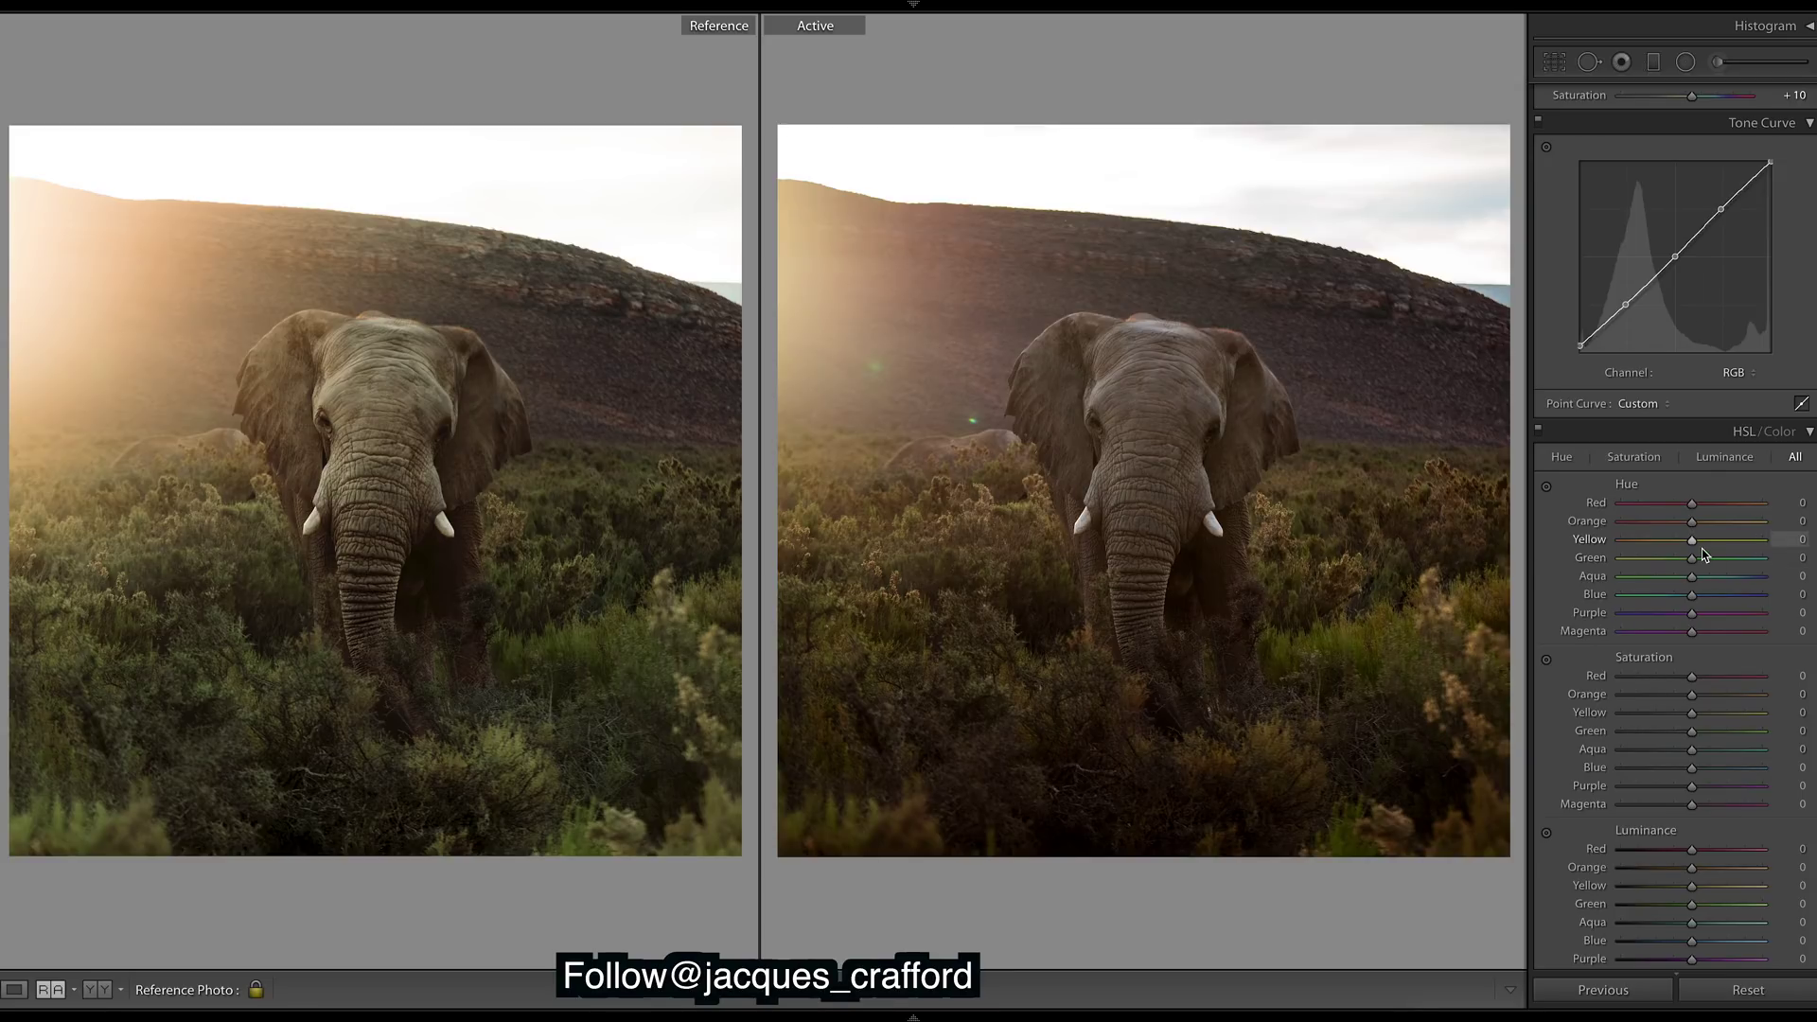
mouse_move(1696, 543)
left_mouse_down()
mouse_move(1637, 545)
mouse_move(1744, 545)
mouse_move(1704, 546)
mouse_move(1728, 547)
left_mouse_up()
left_click_drag(1733, 549, 1731, 547)
left_click_drag(1691, 560, 1606, 617)
double_click(1621, 559)
left_click_drag(1692, 560, 1688, 565)
Reduce the HSL saturation of the yellows to -23 and of the greens to -56
left_click_drag(1692, 713, 1681, 715)
left_click_drag(1678, 714, 1677, 718)
left_click_drag(1692, 738, 1678, 729)
left_click_drag(1682, 730, 1669, 721)
left_click_drag(1669, 721, 1650, 715)
scroll(1569, 565, "down", 1)
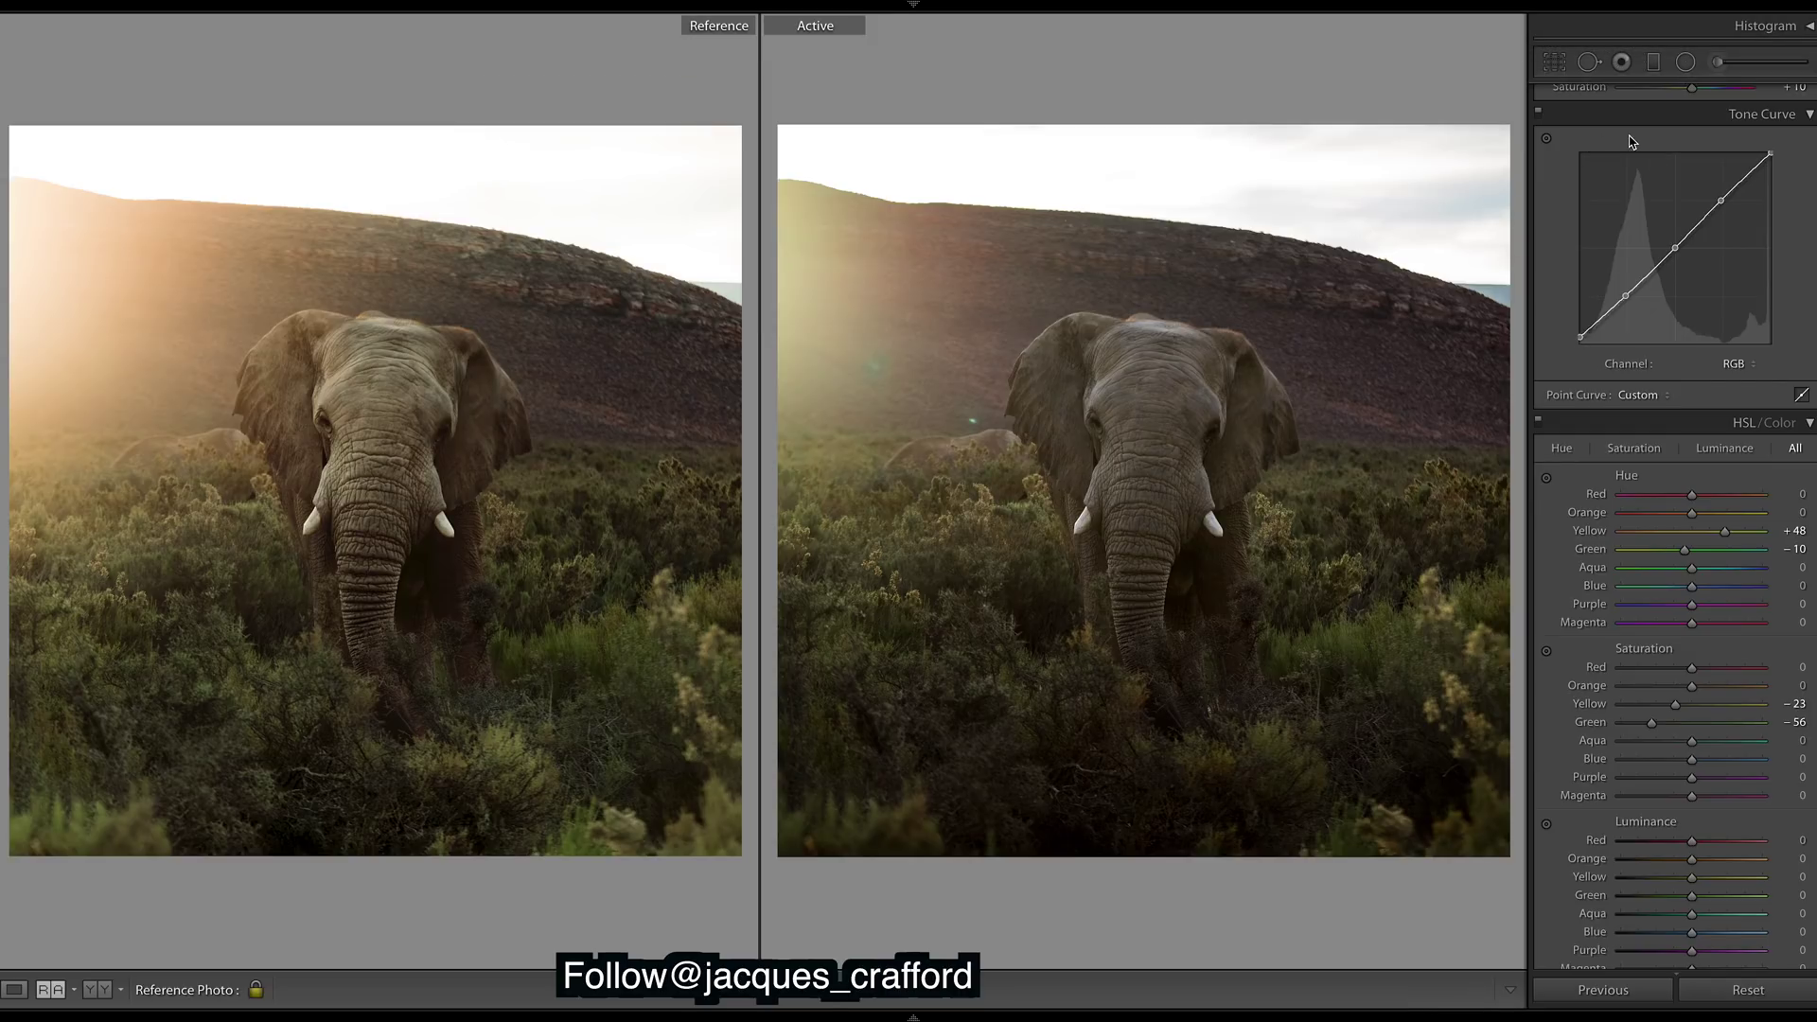
Brighten the foreground bushes by setting the exposure of the graduated filter there to 0.33, and finish the filter
left_click(1653, 61)
left_click(1147, 686)
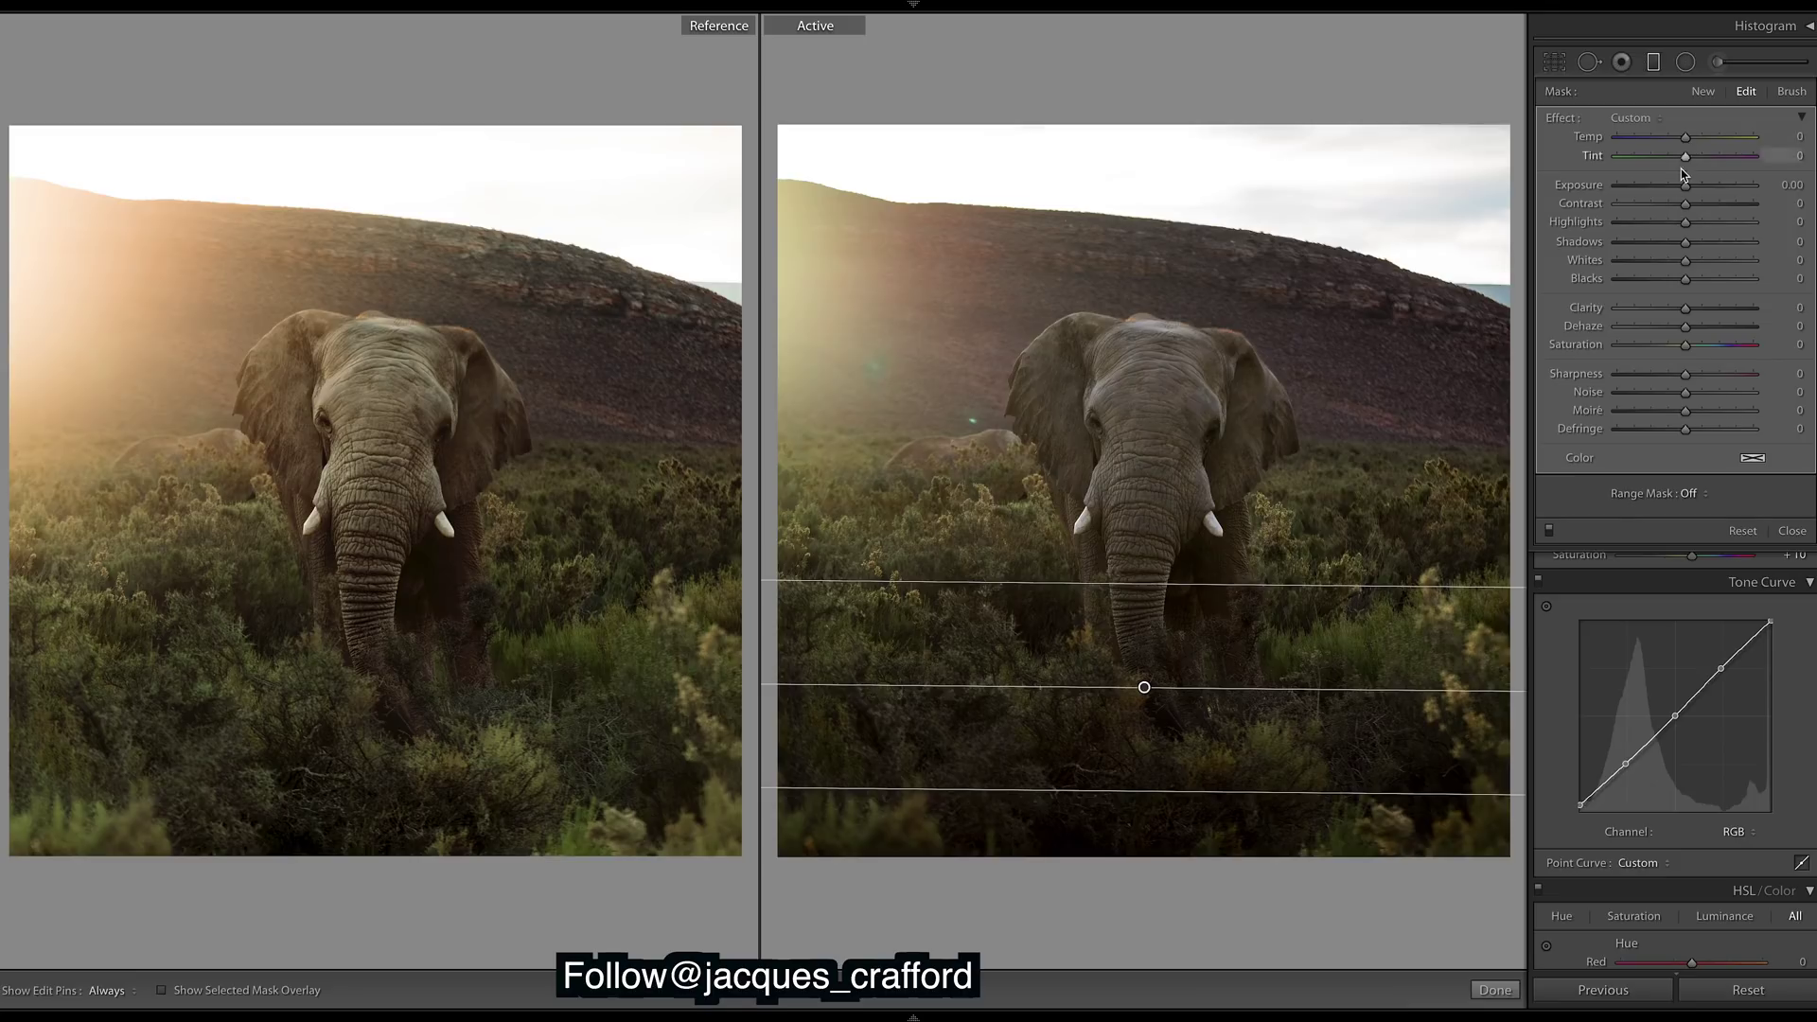
left_click_drag(1687, 189, 1694, 192)
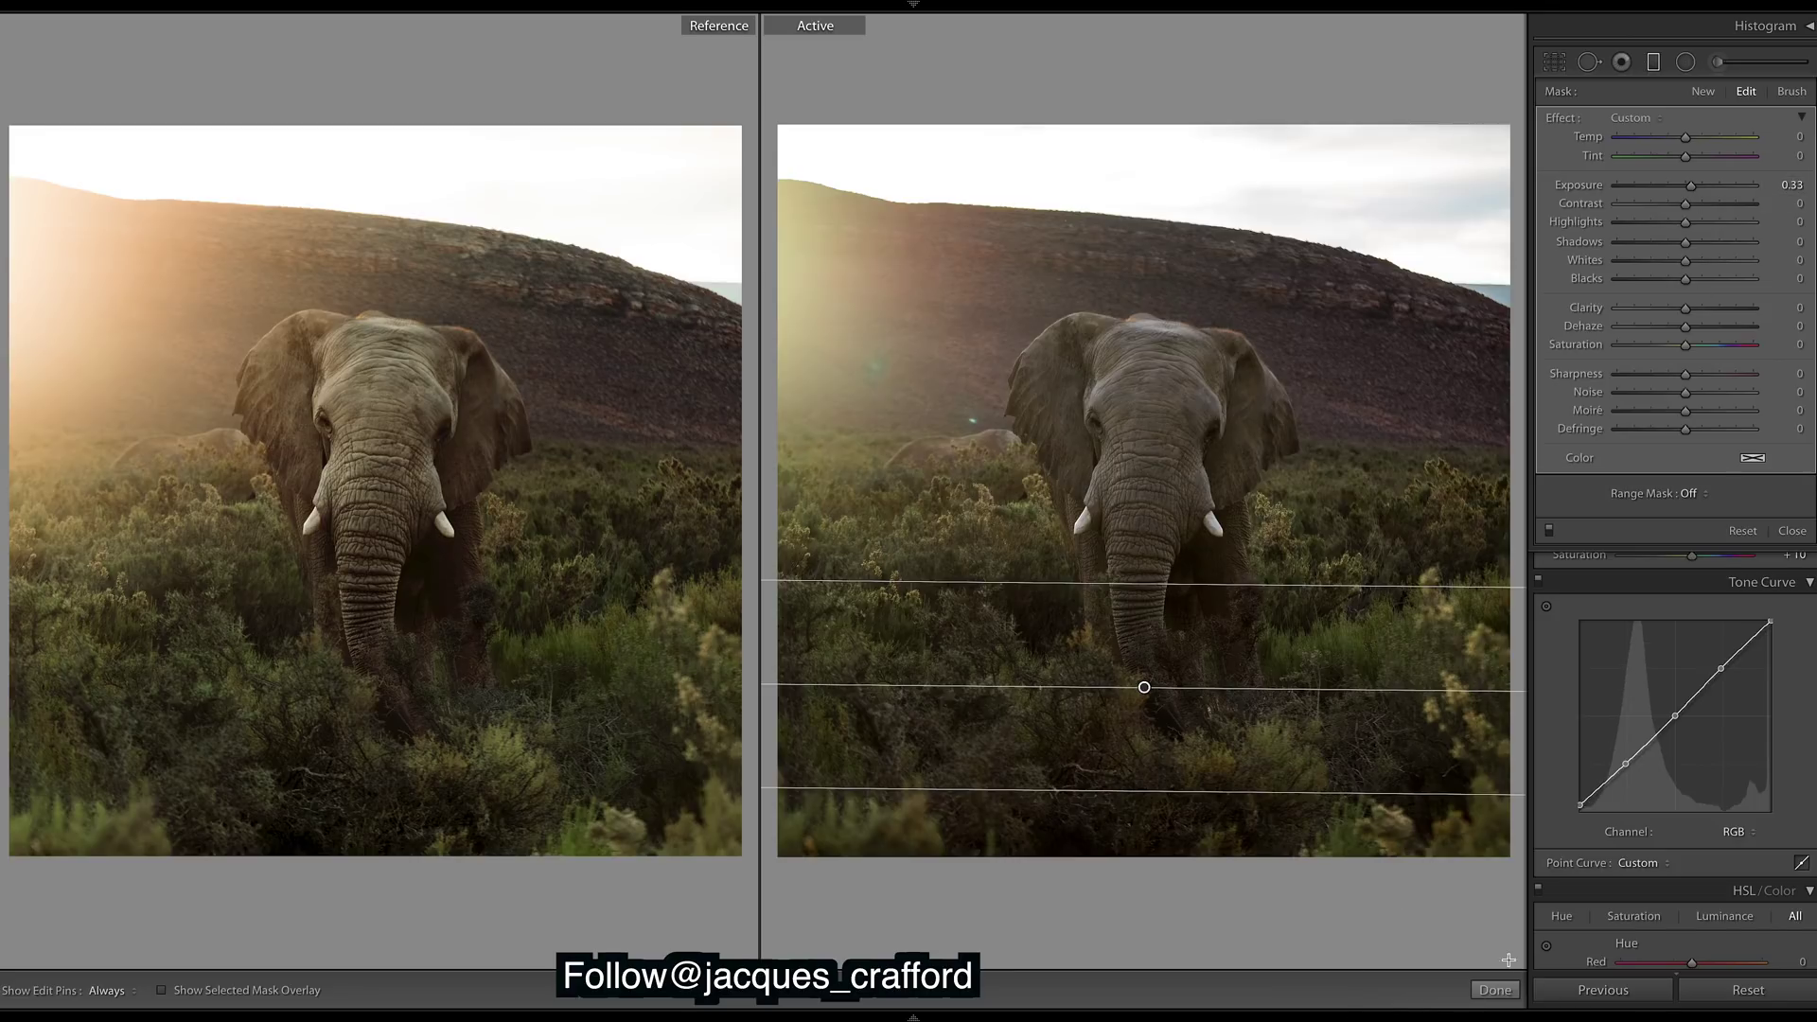
left_click(1496, 990)
scroll(1704, 539, "down", 4)
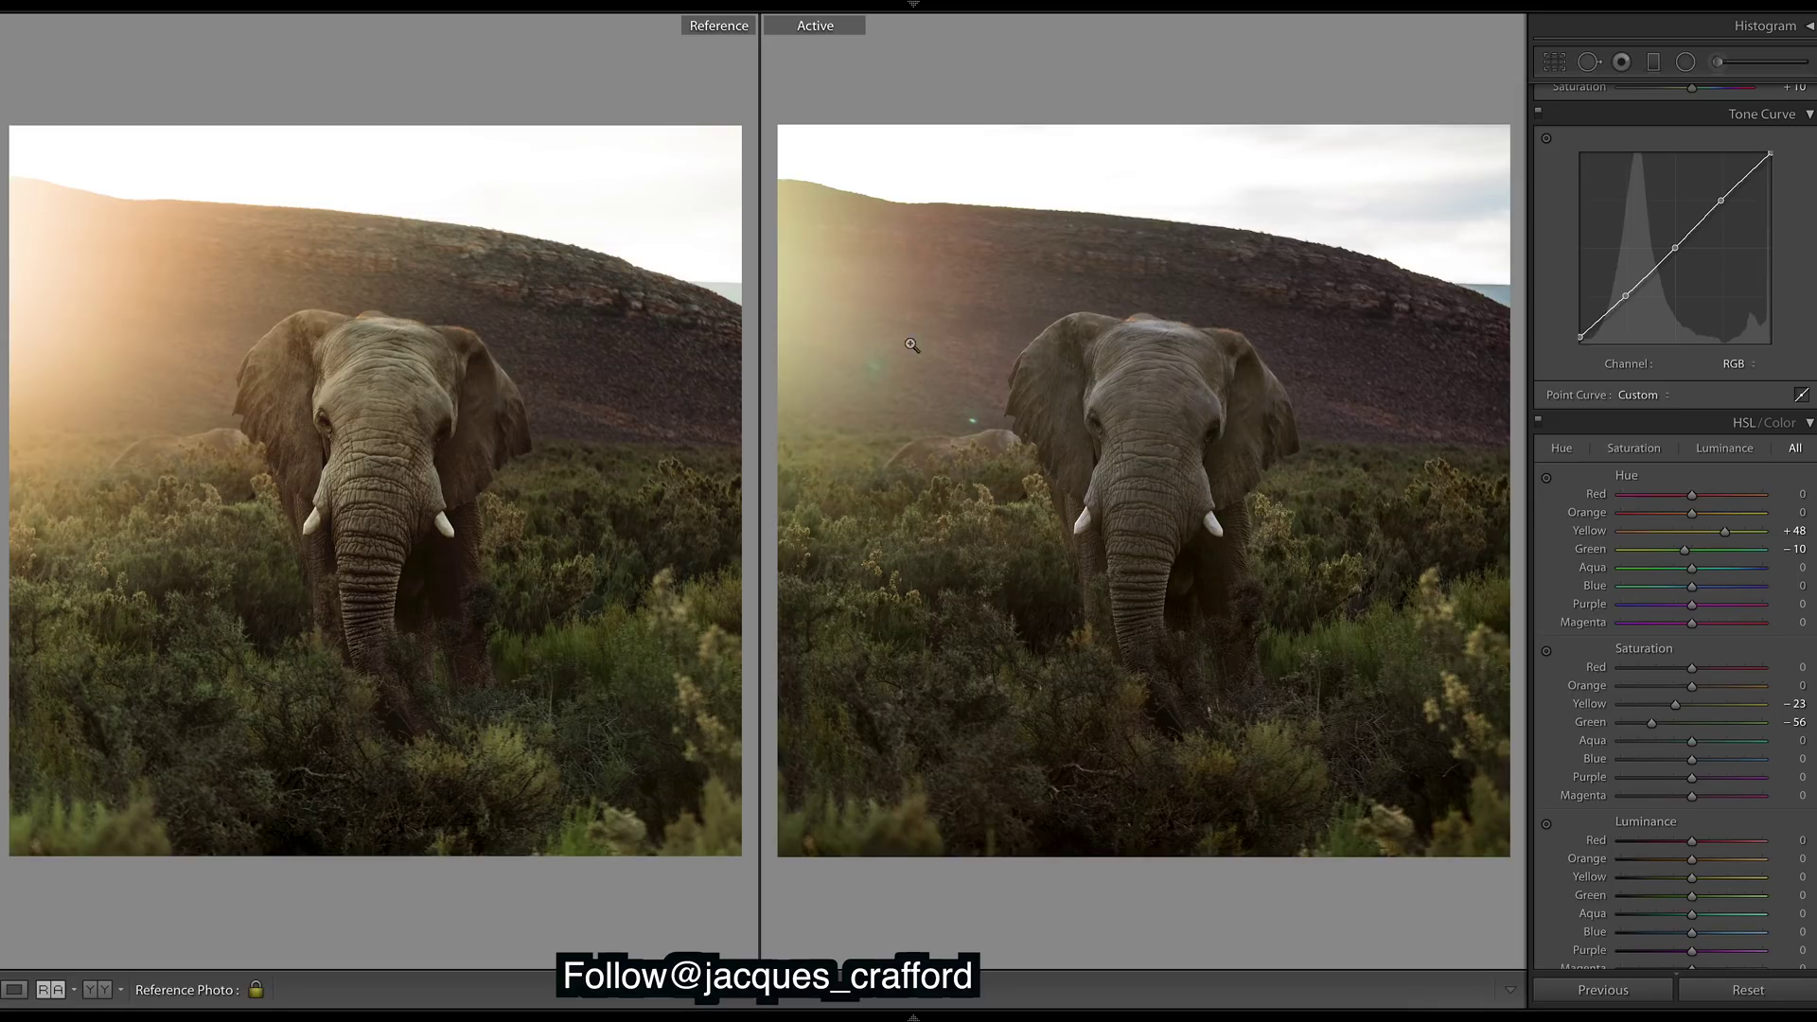
Select the radial filter over the sun glow and set its exposure to 0.39, temperature to 30 and tint to 3
left_click(1686, 61)
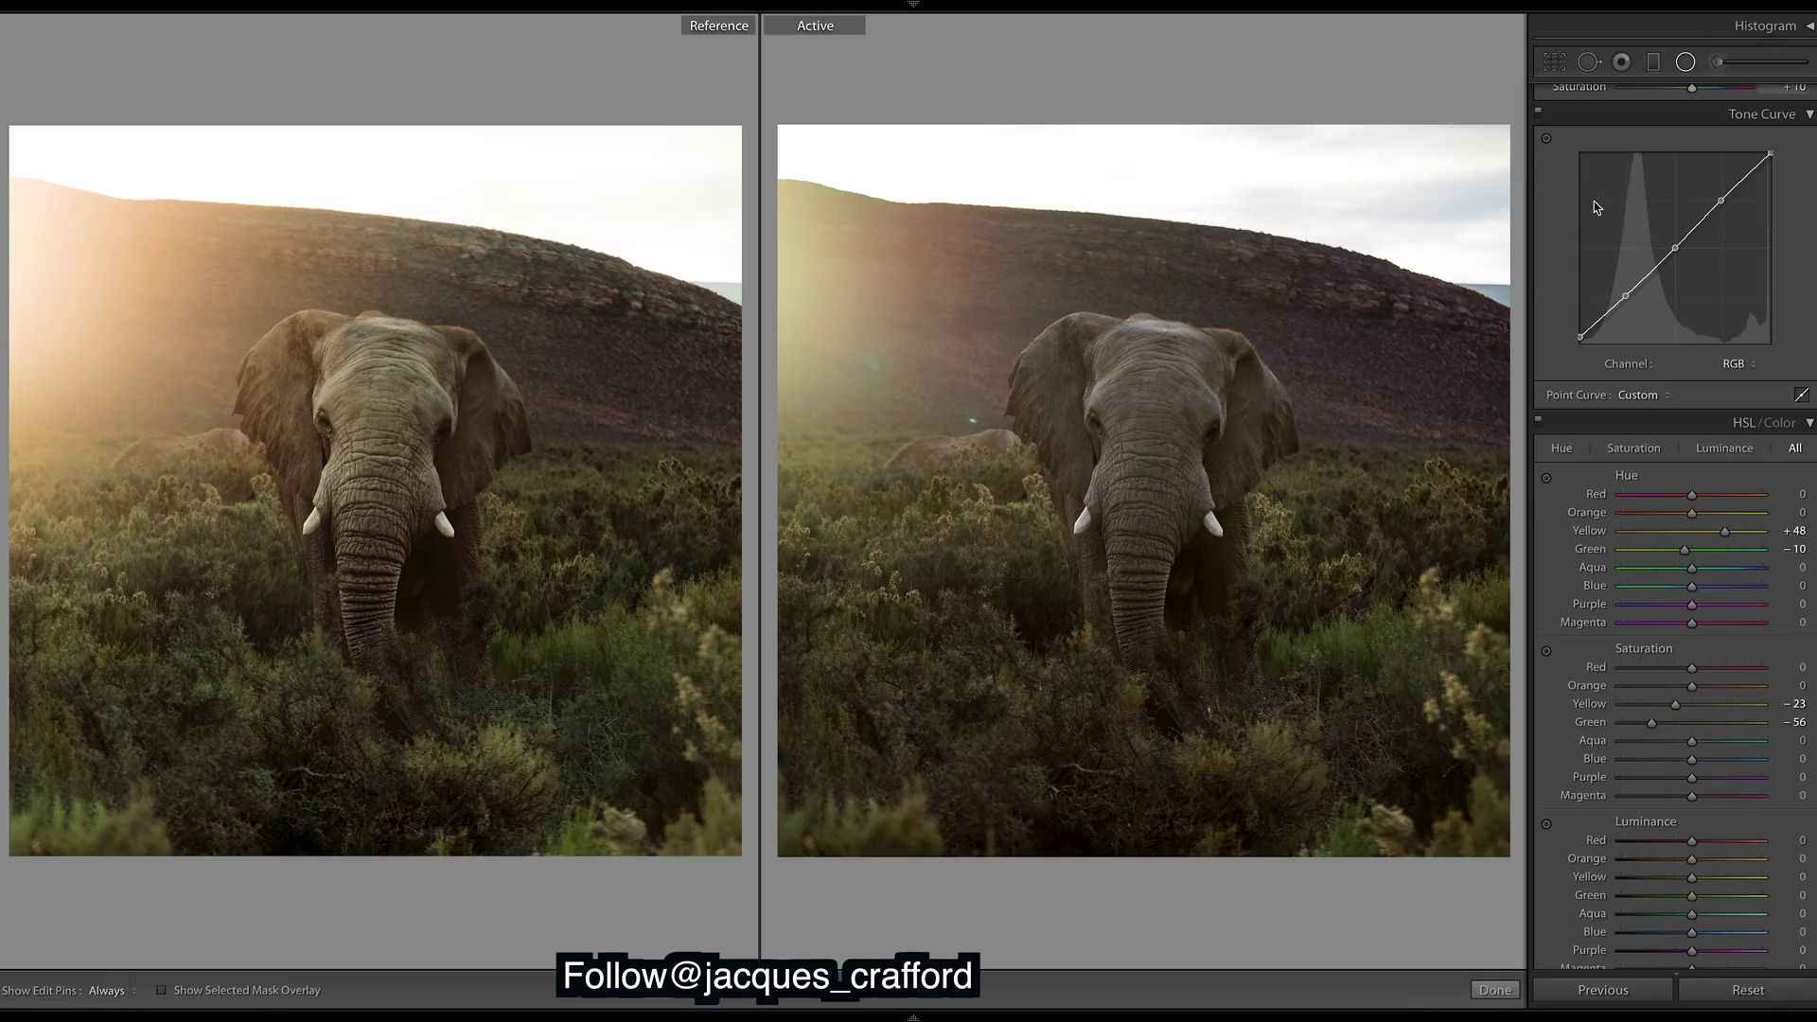
left_click(823, 160)
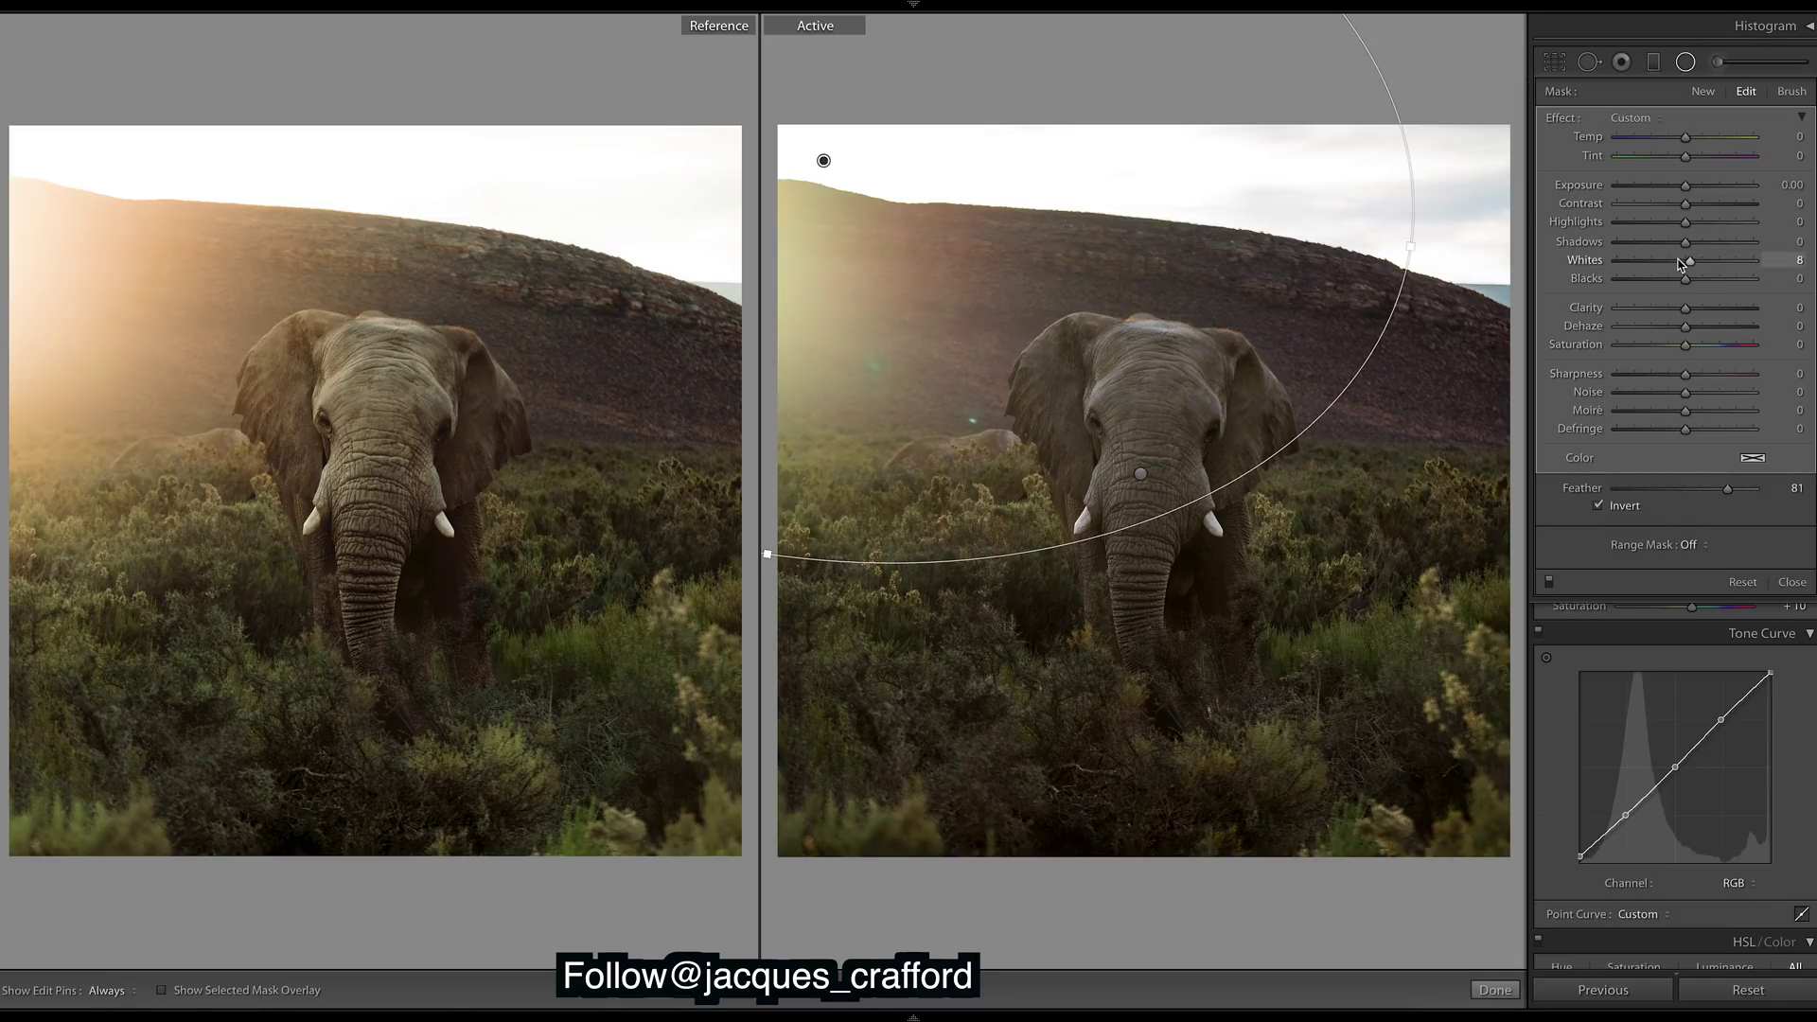
left_click_drag(1678, 181, 1694, 192)
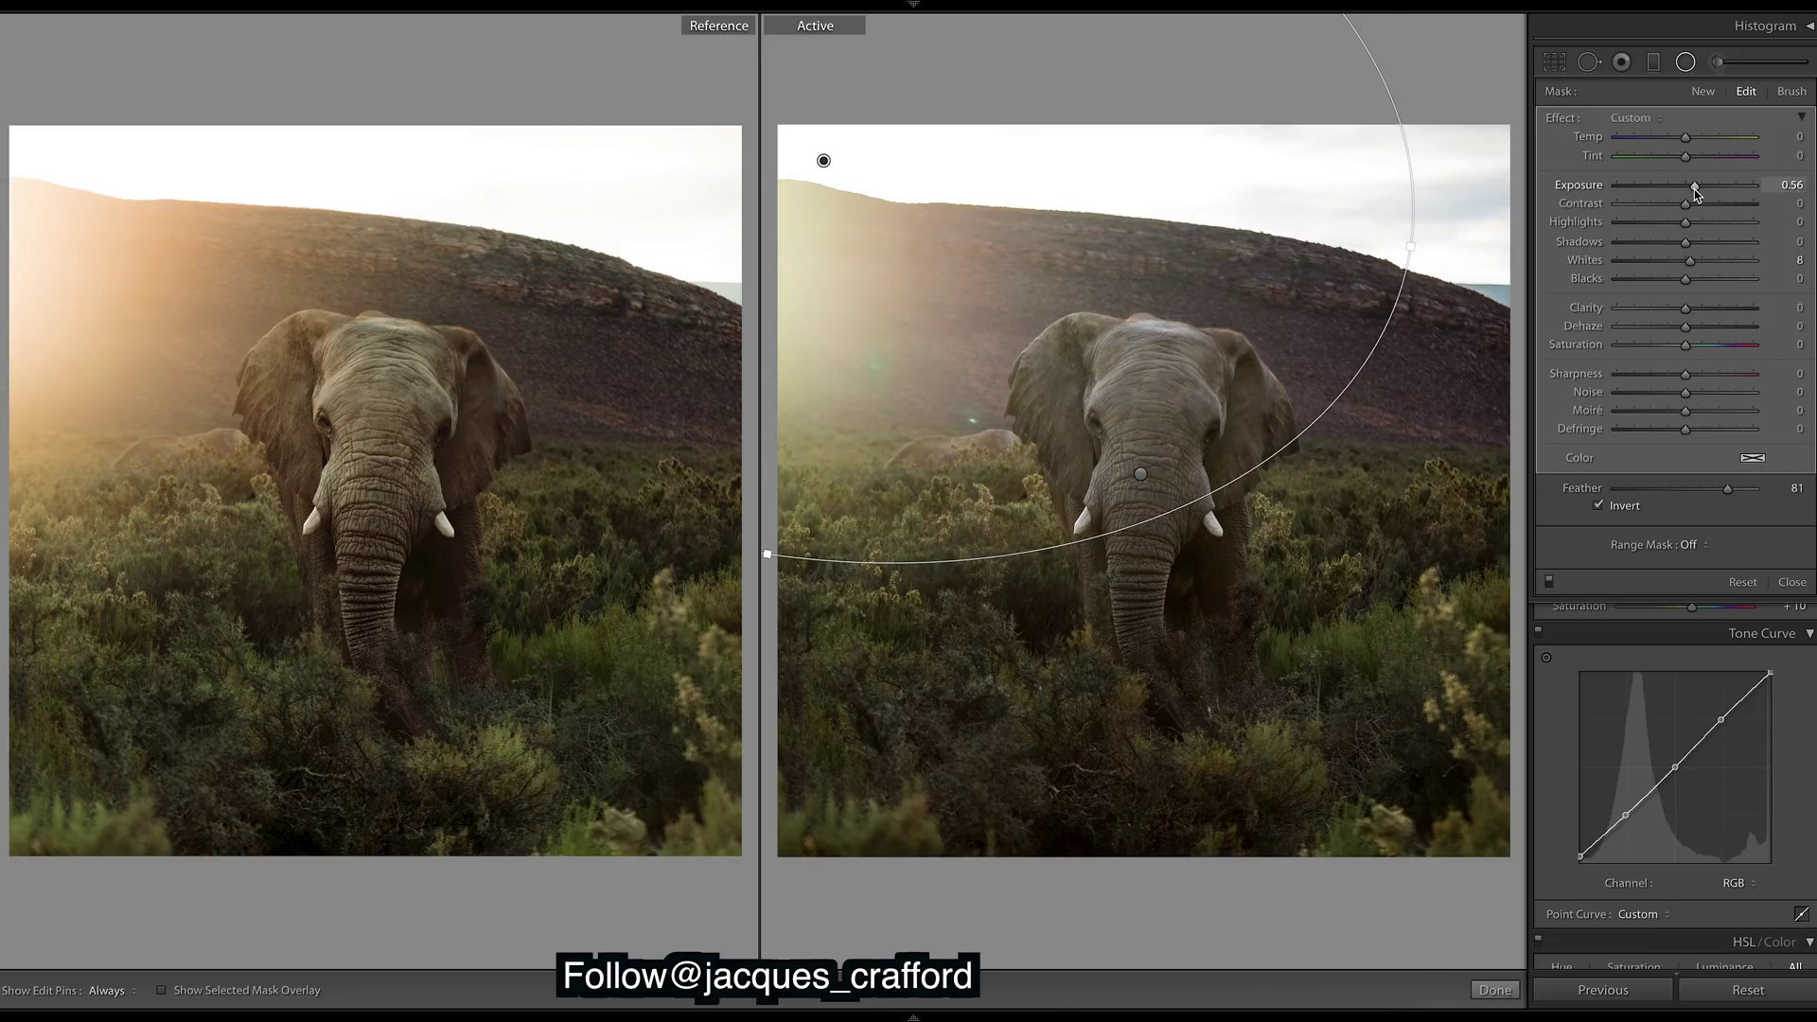
left_click_drag(1695, 190, 1696, 151)
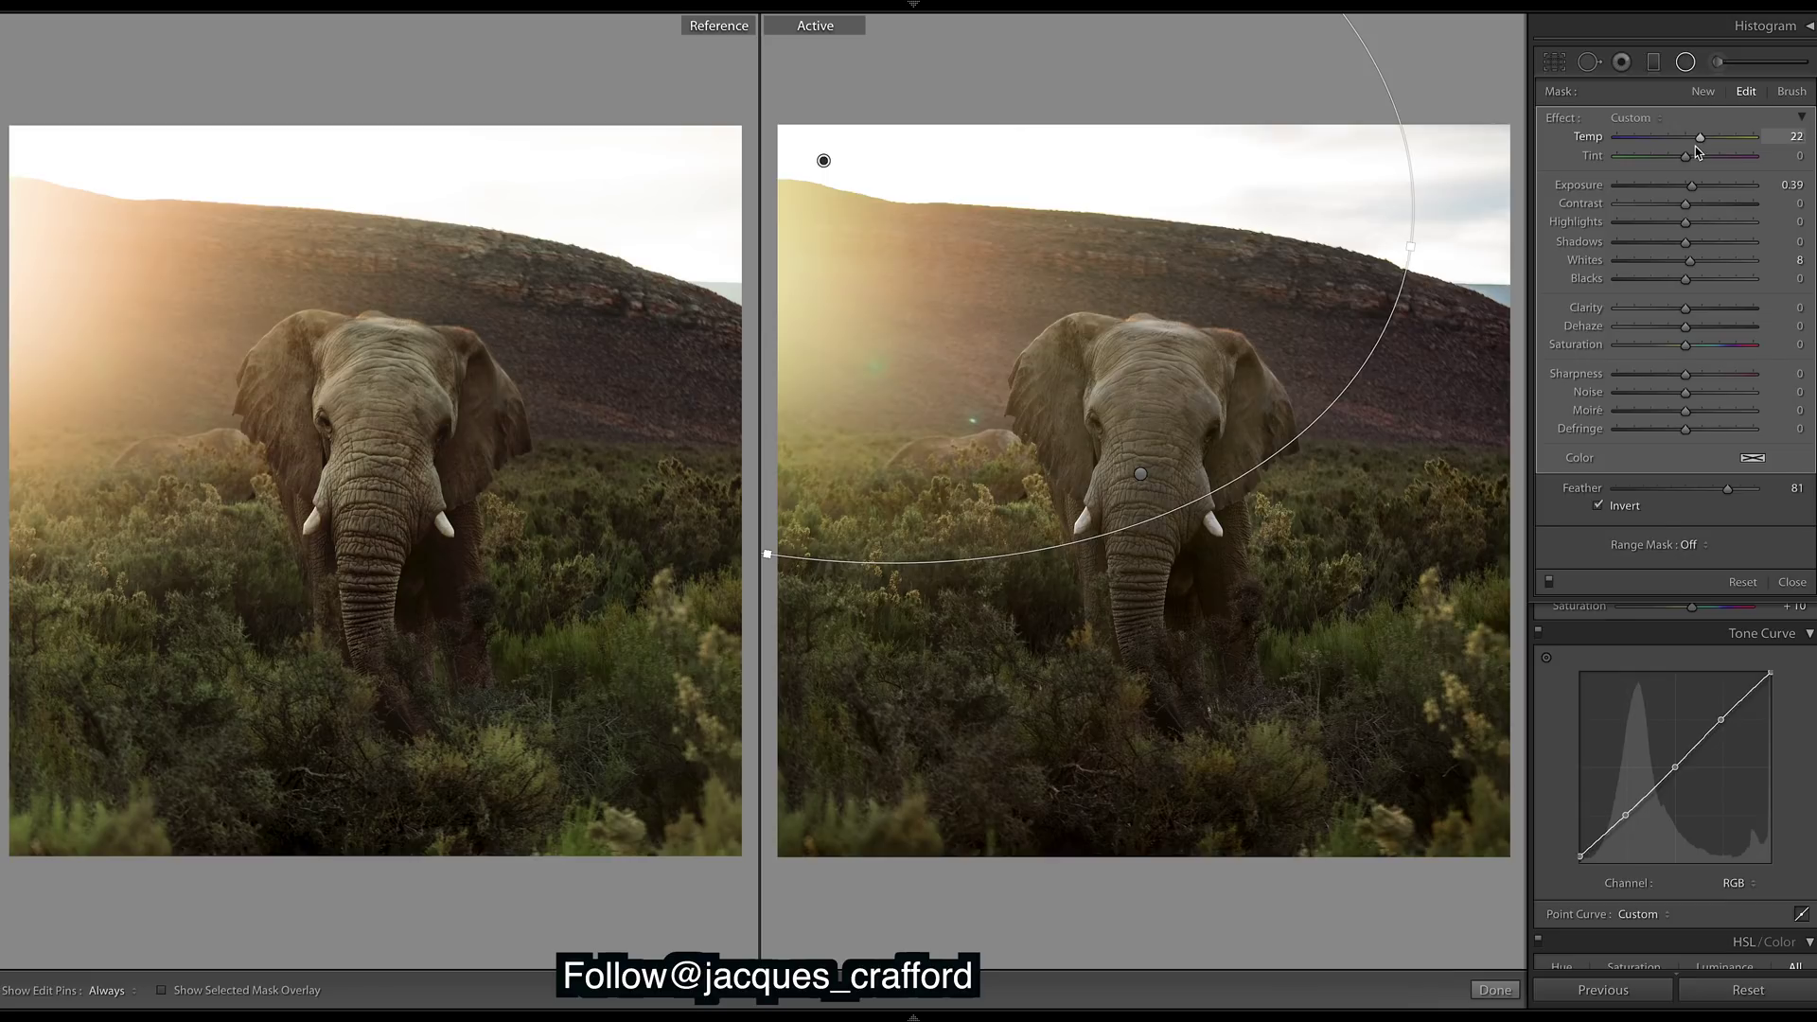
left_click_drag(1697, 147, 1703, 157)
left_click_drag(1688, 161, 1690, 173)
Set the sun glow filter's highlights to 13, dehaze to -7 and saturation to 10, keep its feather at 81, and finish it
left_click_drag(1690, 225, 1698, 227)
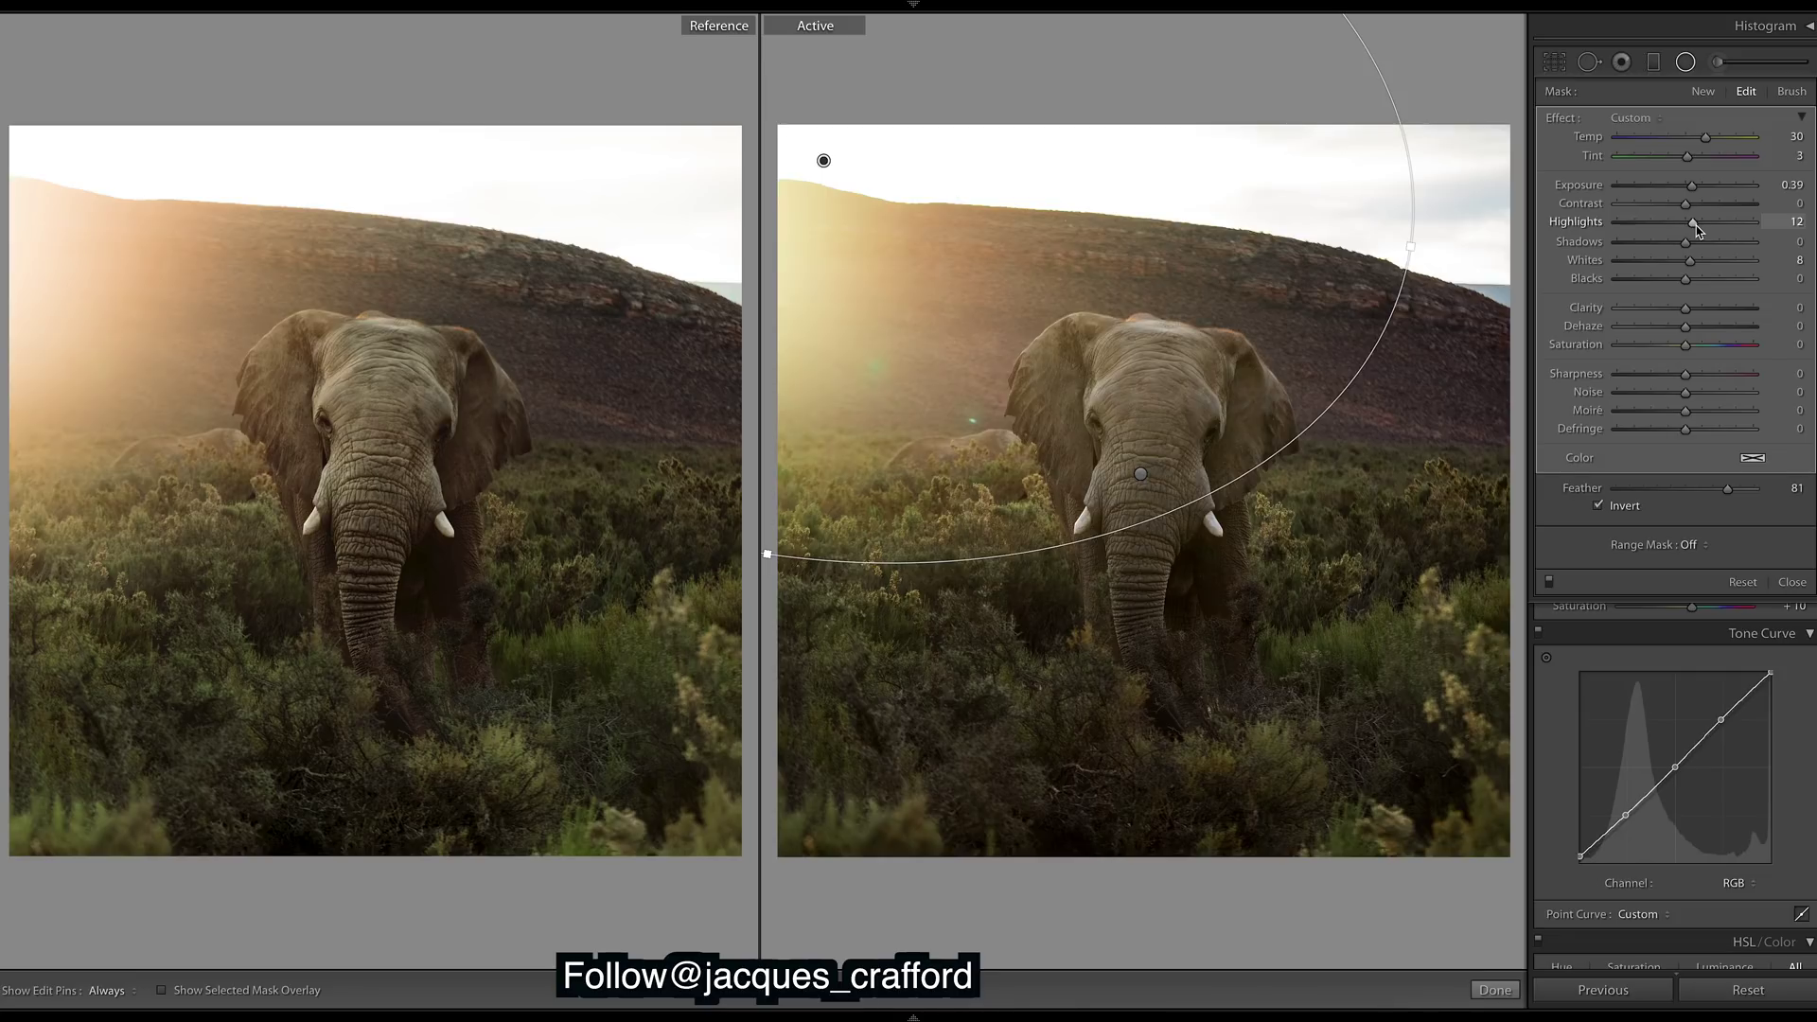
left_click_drag(1698, 225, 1696, 225)
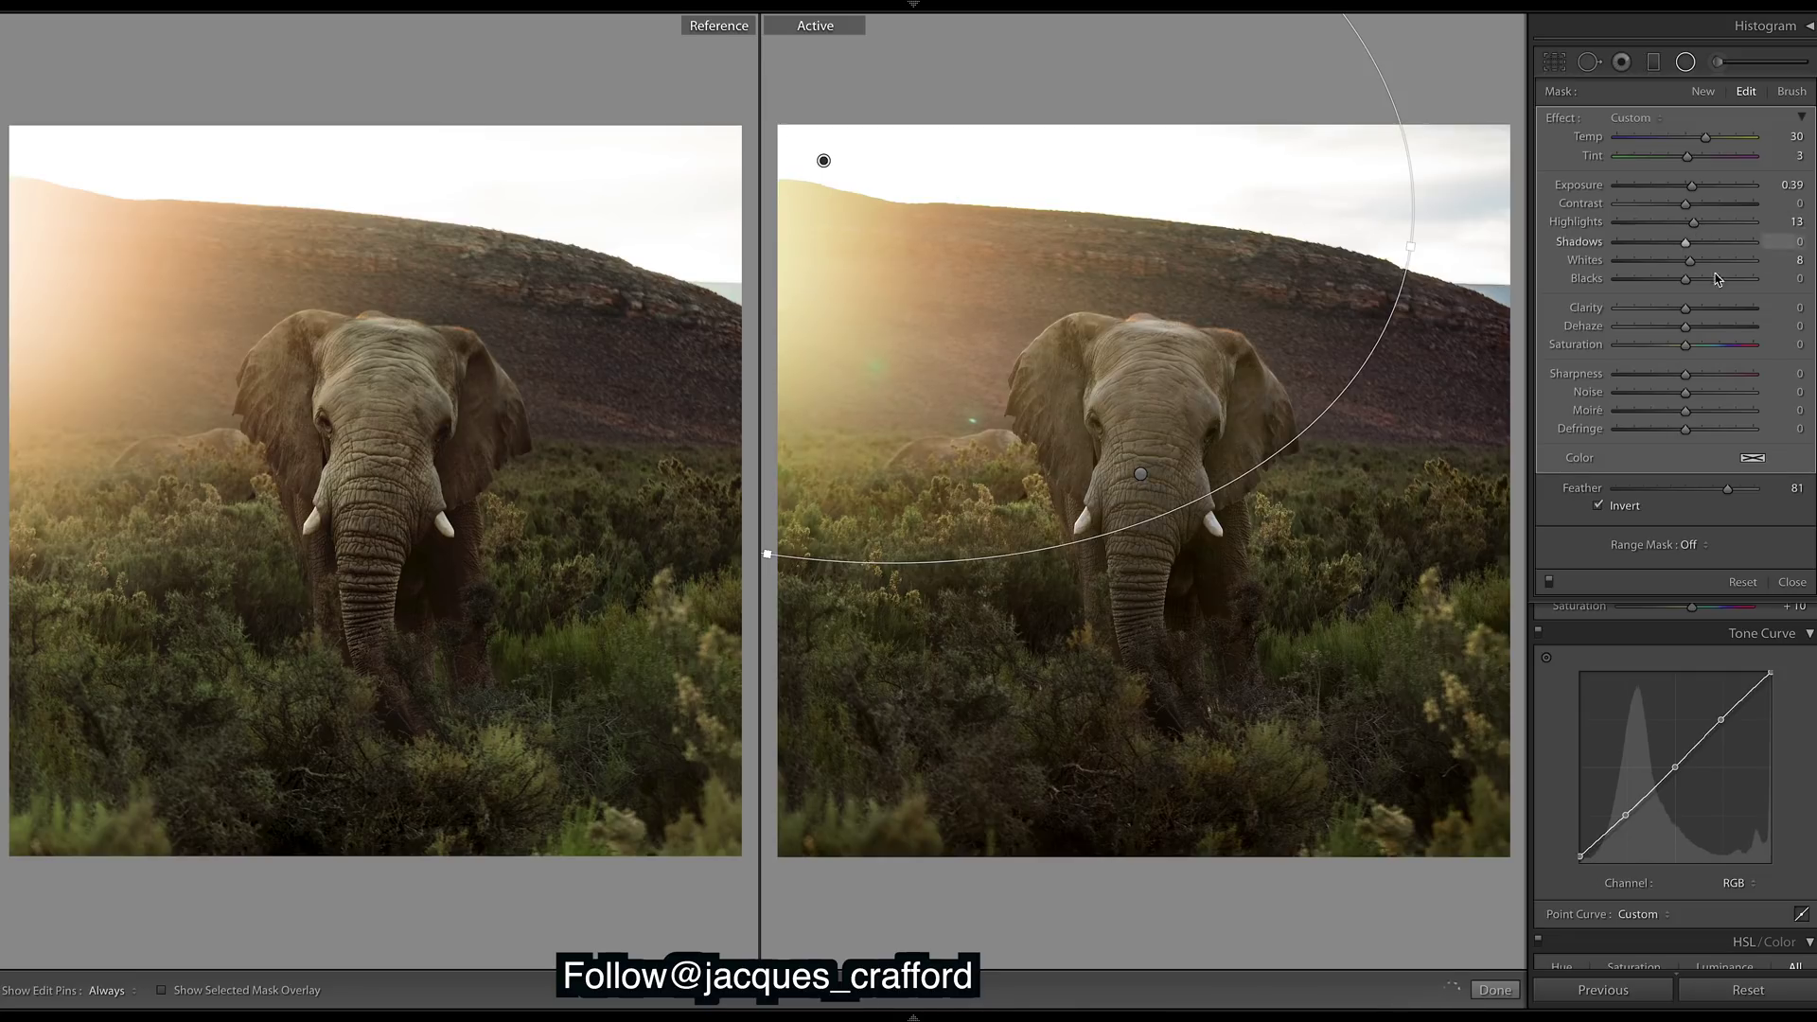
mouse_move(1686, 326)
left_mouse_down()
mouse_move(1705, 332)
mouse_move(1666, 332)
mouse_move(1708, 332)
mouse_move(1684, 333)
left_mouse_up()
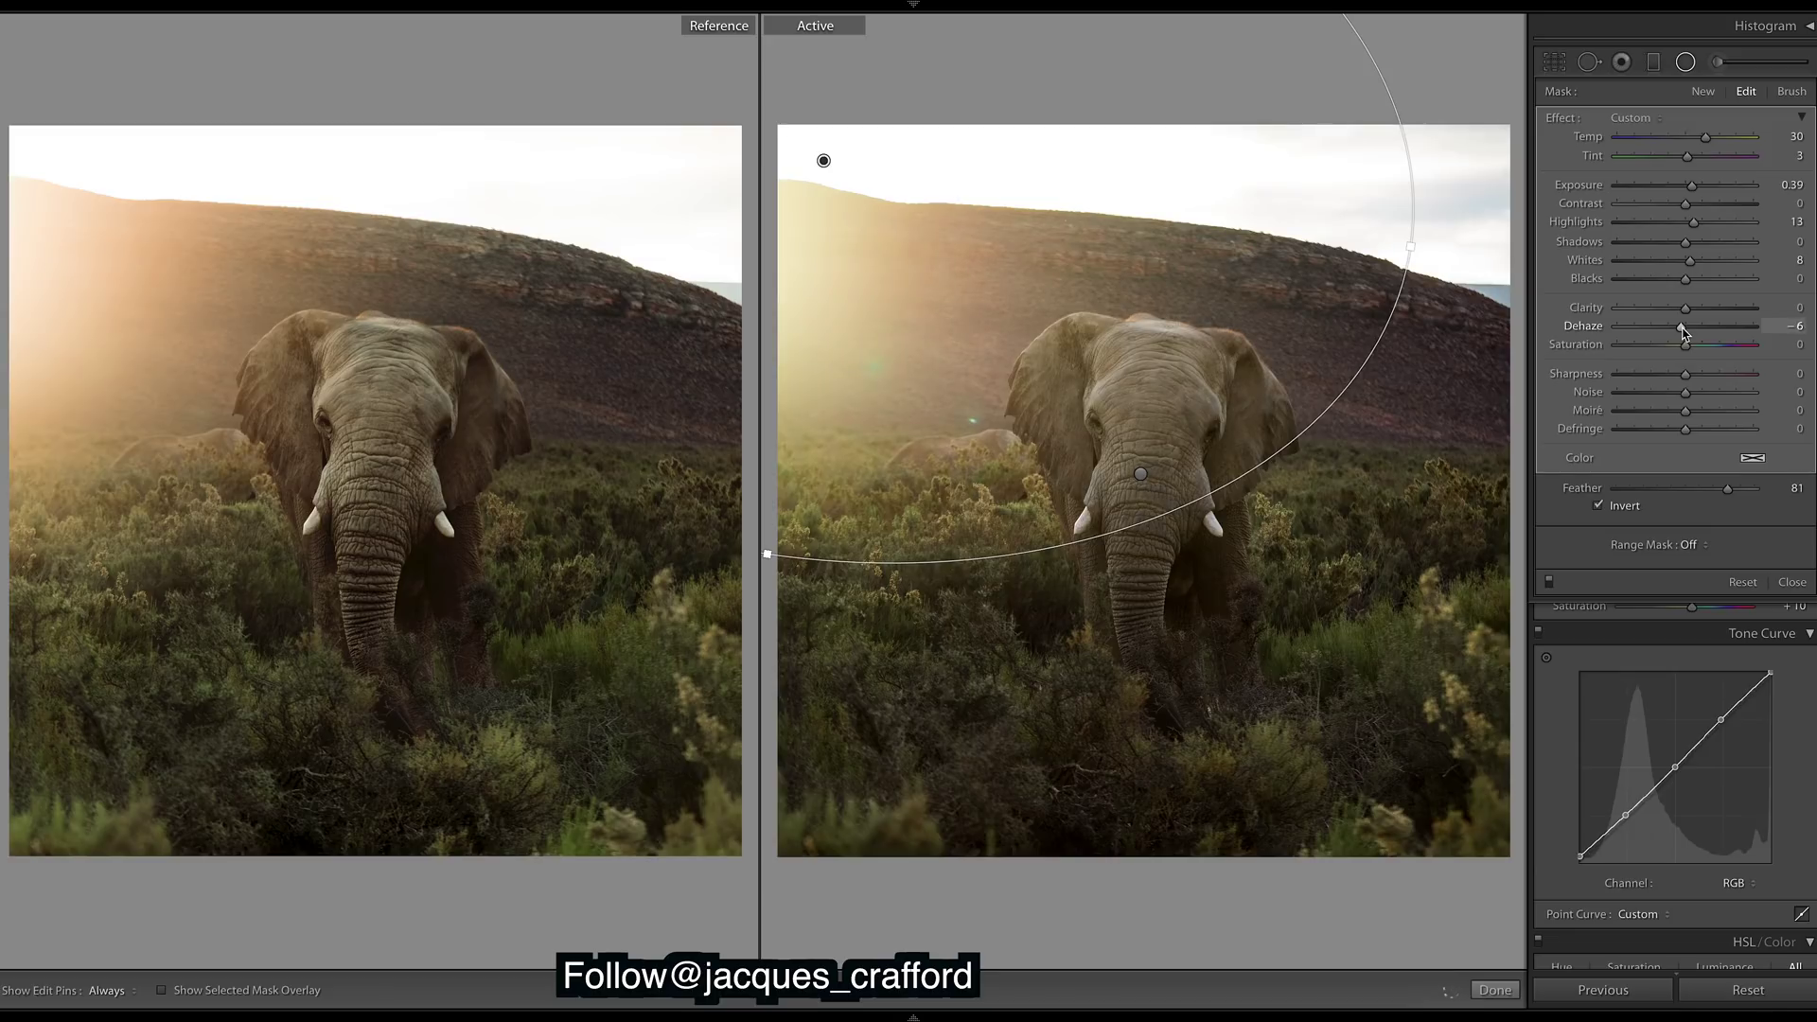
left_click_drag(1686, 347, 1698, 353)
double_click(1728, 490)
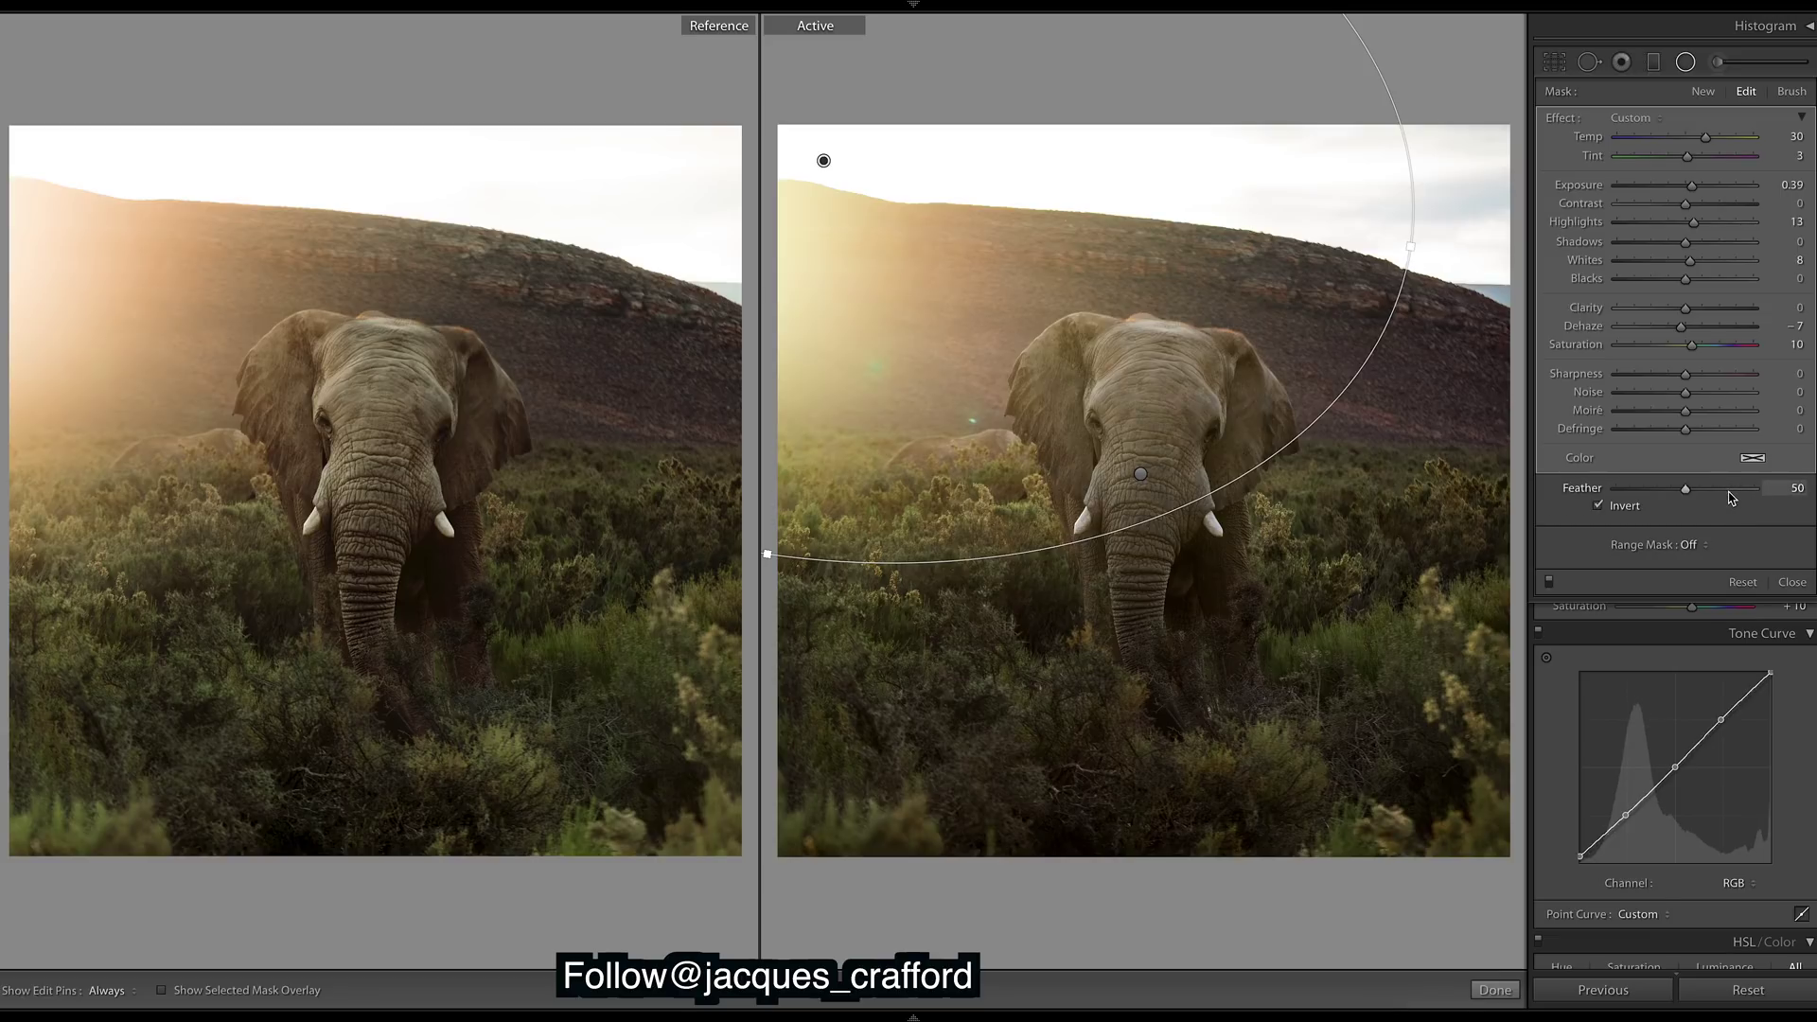
key("ctrl+z")
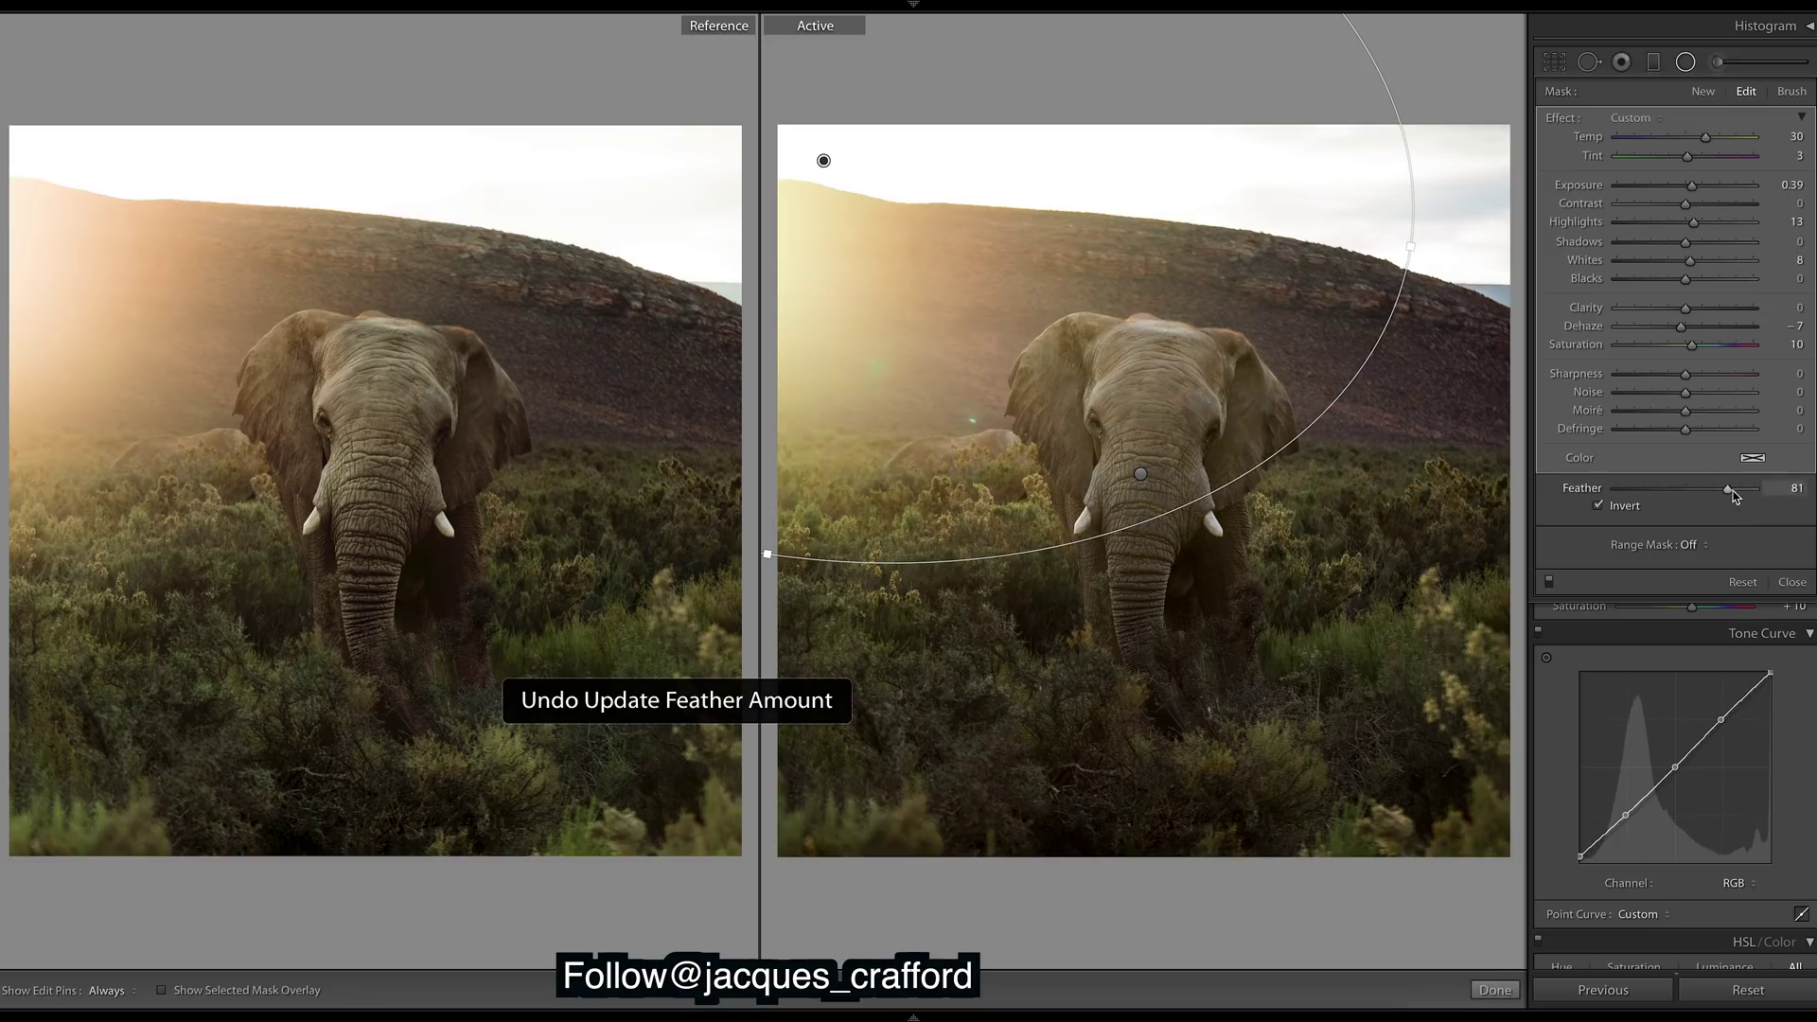
left_click(1493, 994)
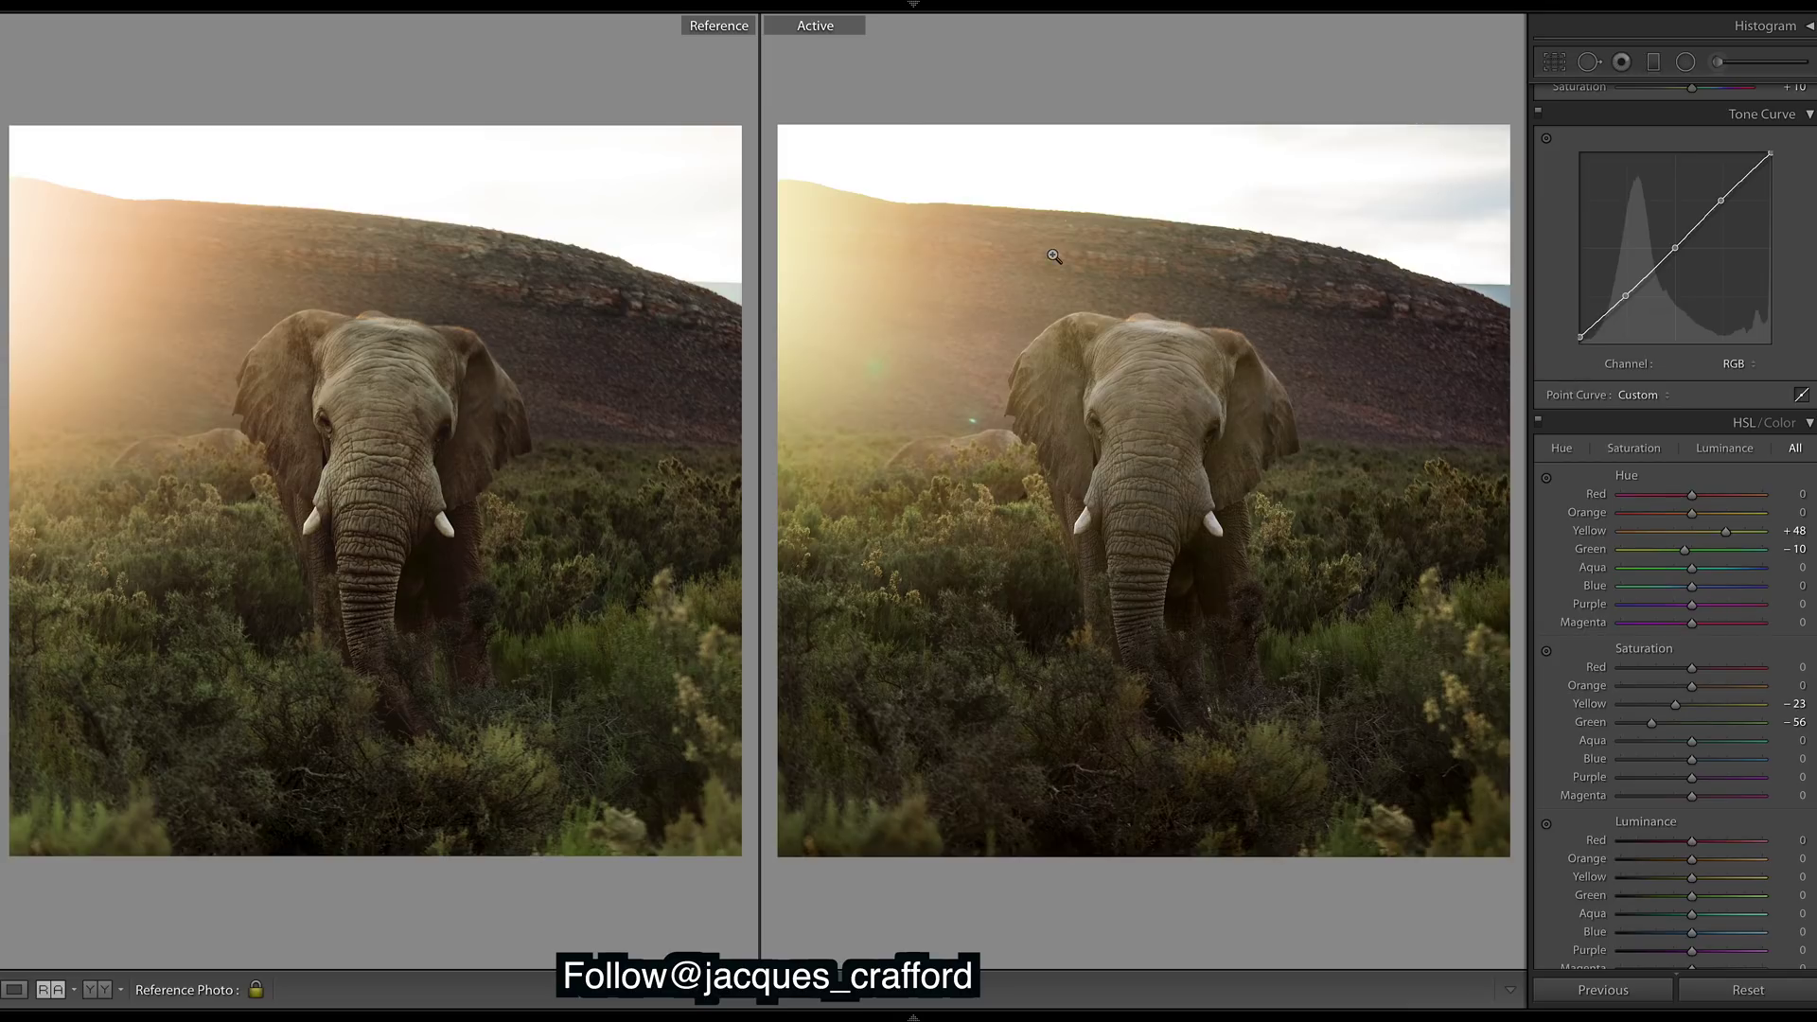
Set the radial filter centred on the elephant to exposure 0.09 and dehaze -2, and finish the filter
left_click(1685, 61)
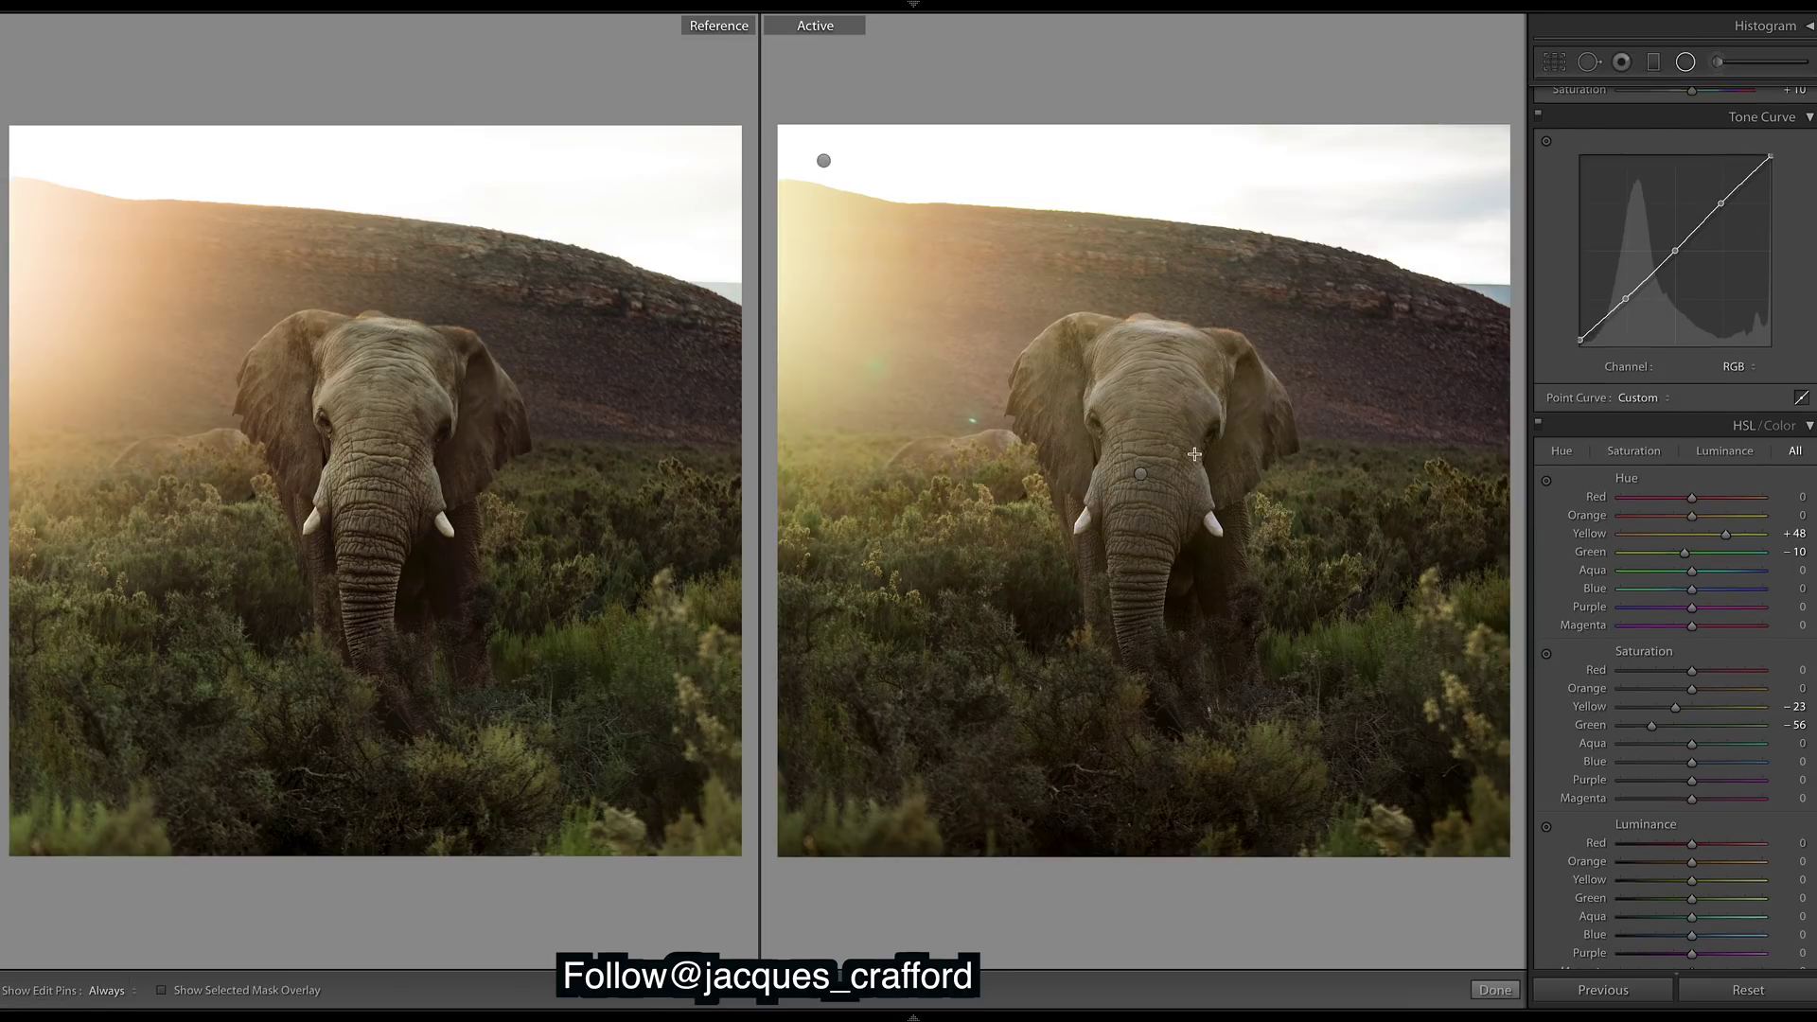
left_click(1140, 474)
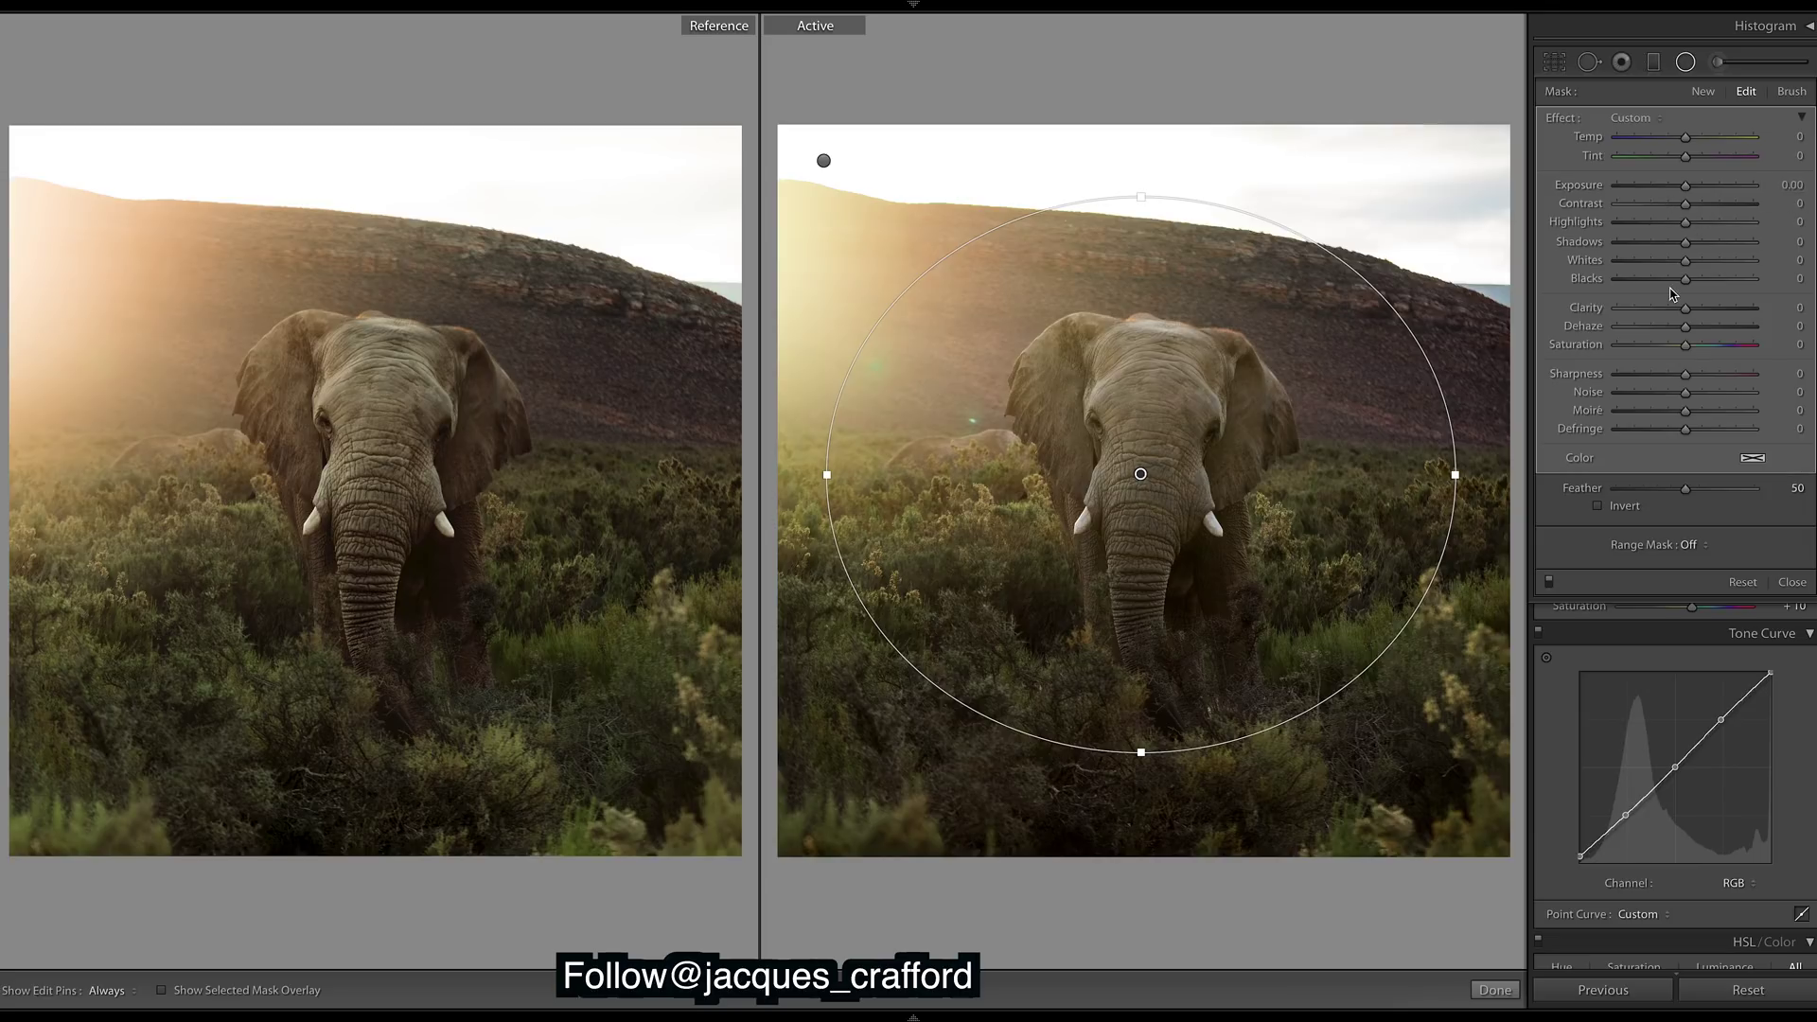
left_click_drag(1685, 188, 1685, 187)
left_click_drag(1684, 328, 1685, 328)
left_click_drag(1684, 329, 1683, 329)
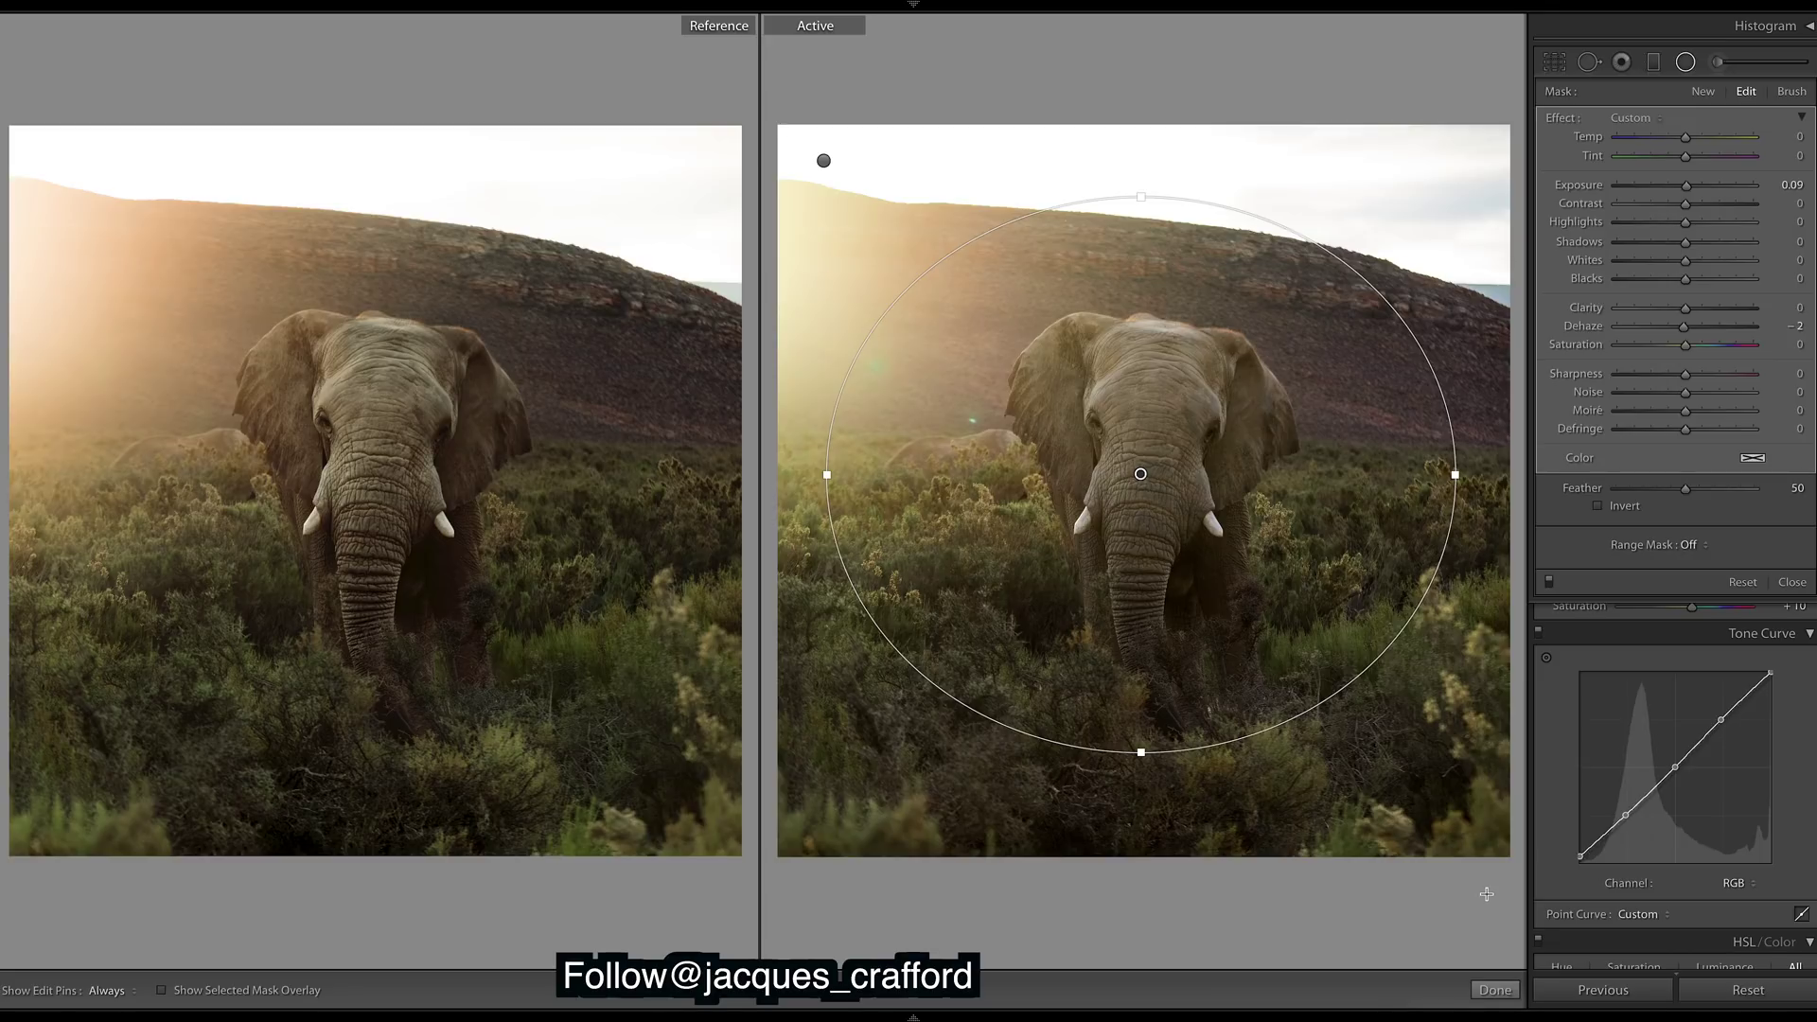
left_click(1497, 990)
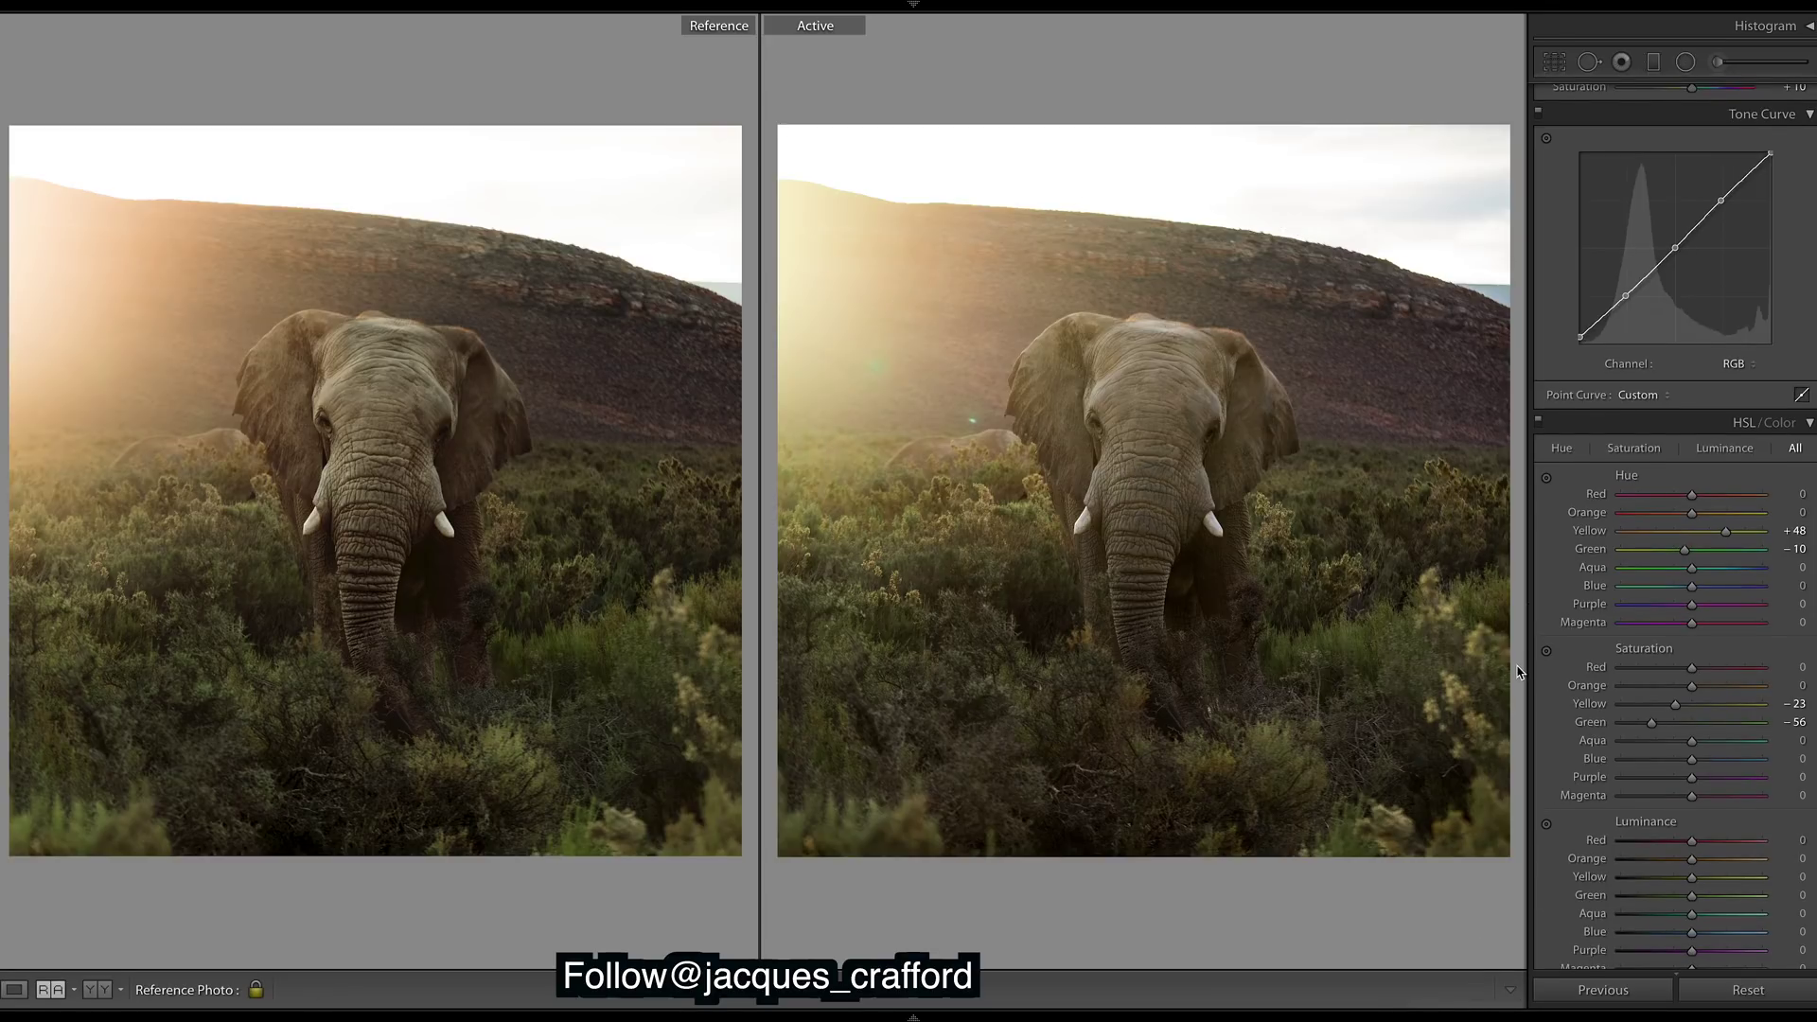
Sharpen the photo with an amount of 71 and a masking value of 91
scroll(1770, 612, "down", 10)
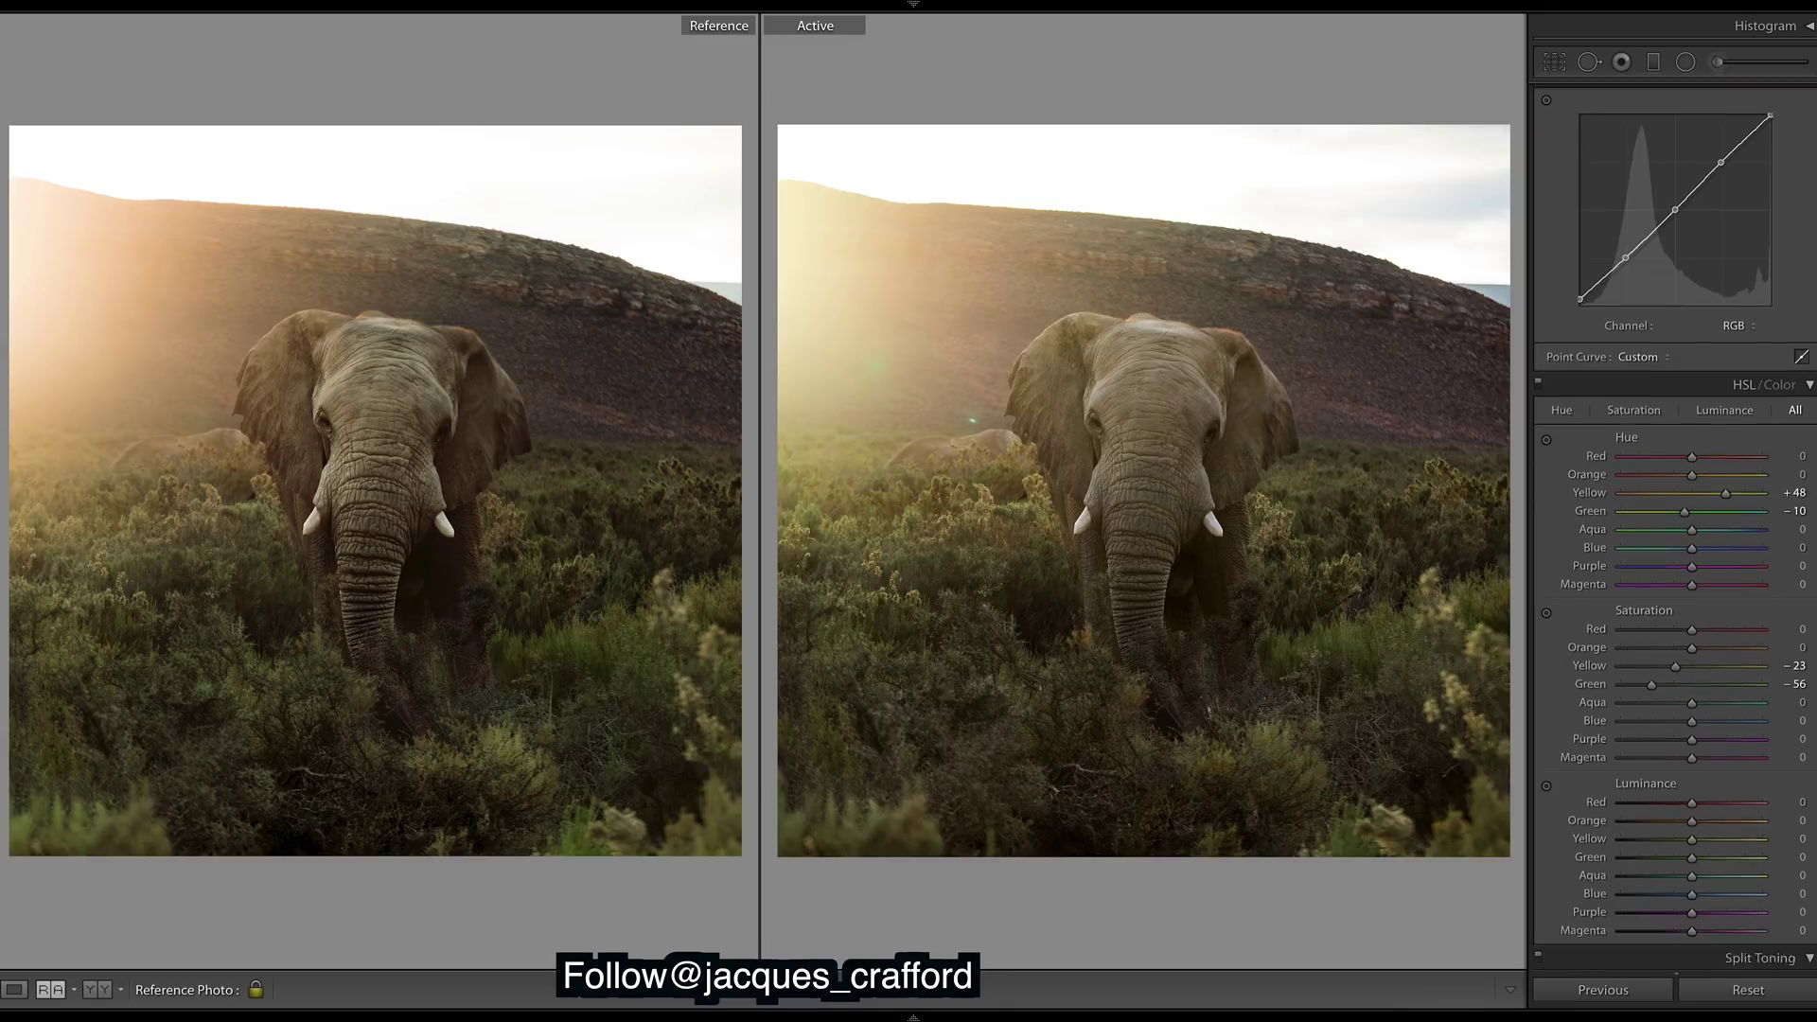
left_click(1700, 661)
left_click_drag(1699, 662, 1682, 662)
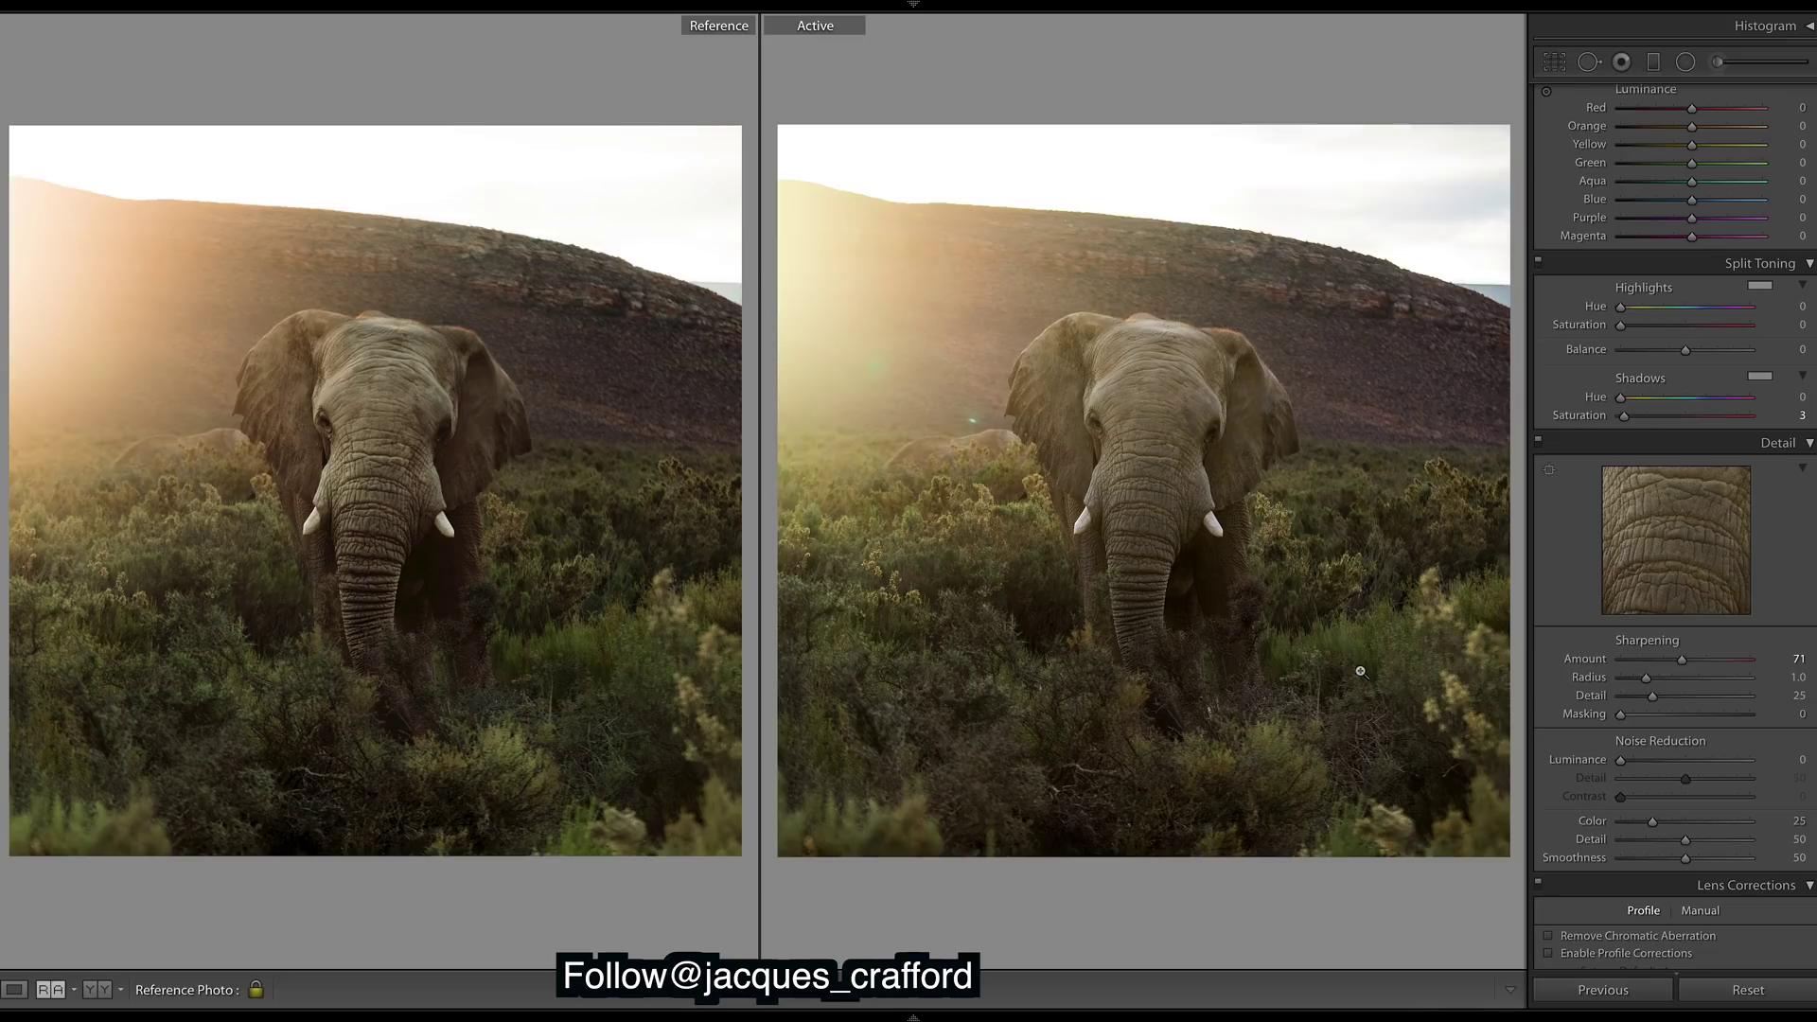
left_click_drag(1728, 716, 1697, 719)
left_click_drag(1697, 719, 1738, 726)
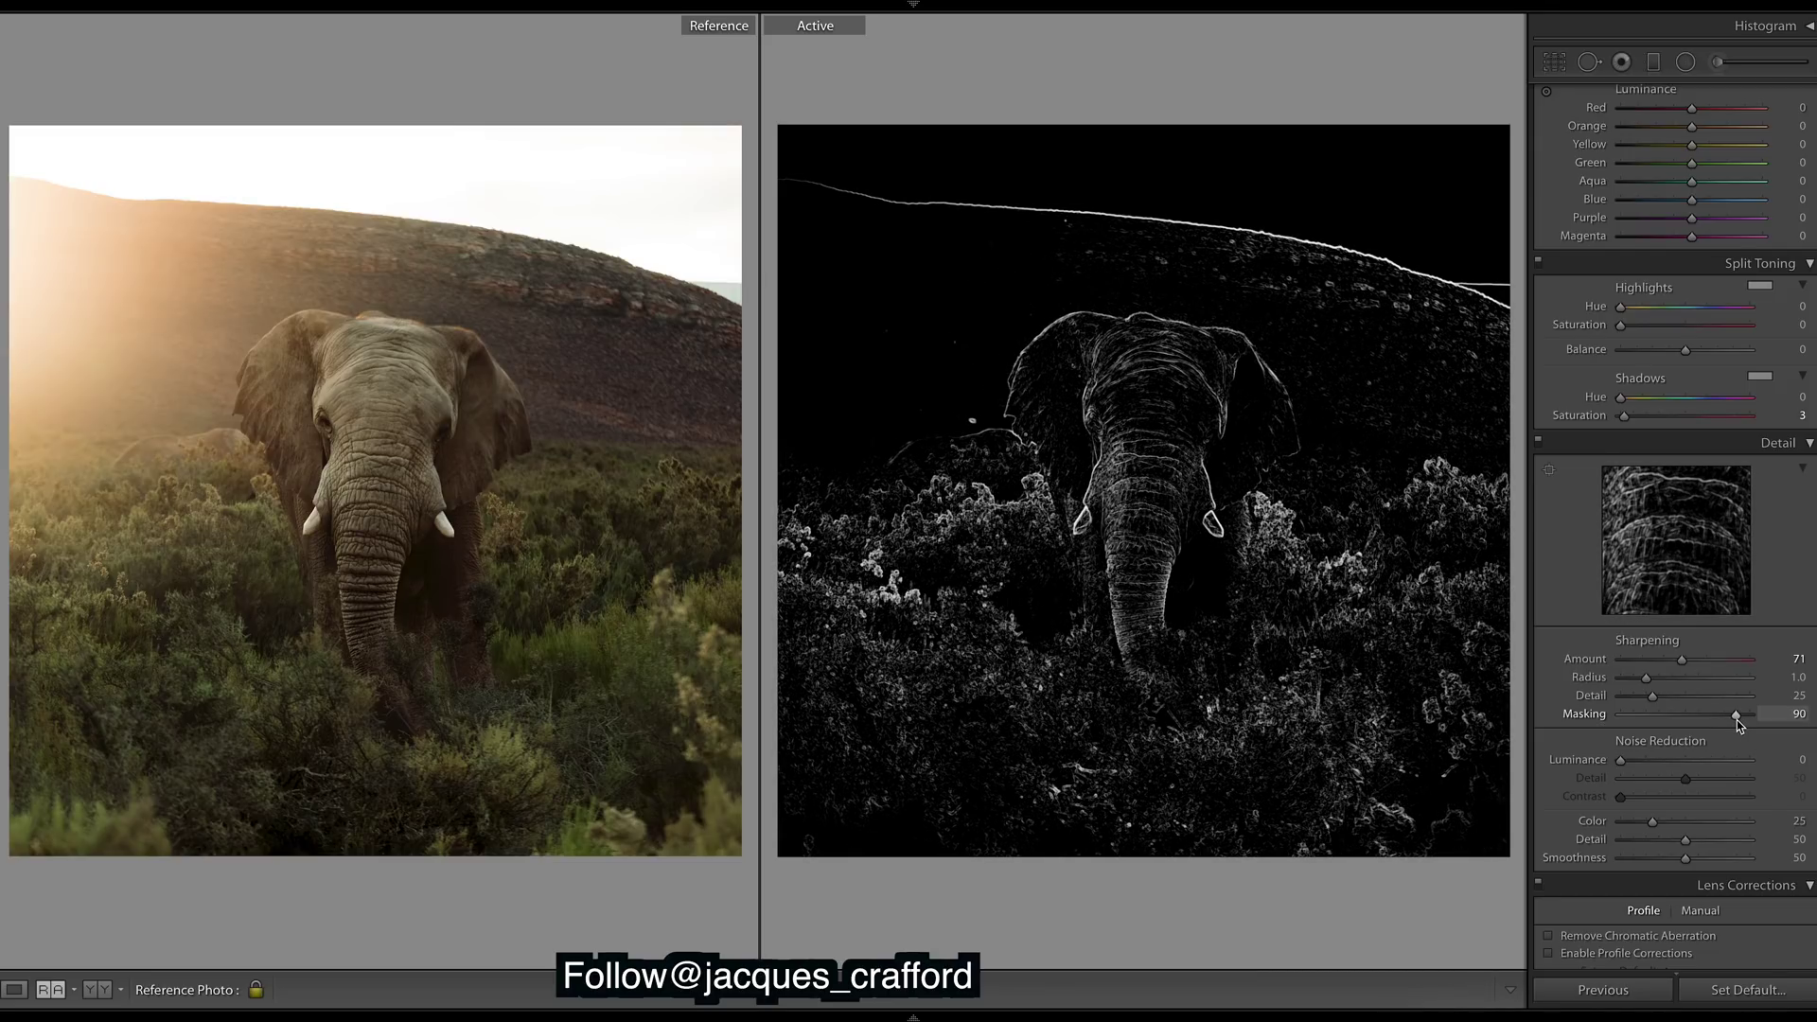
left_click_drag(1738, 725, 1742, 725)
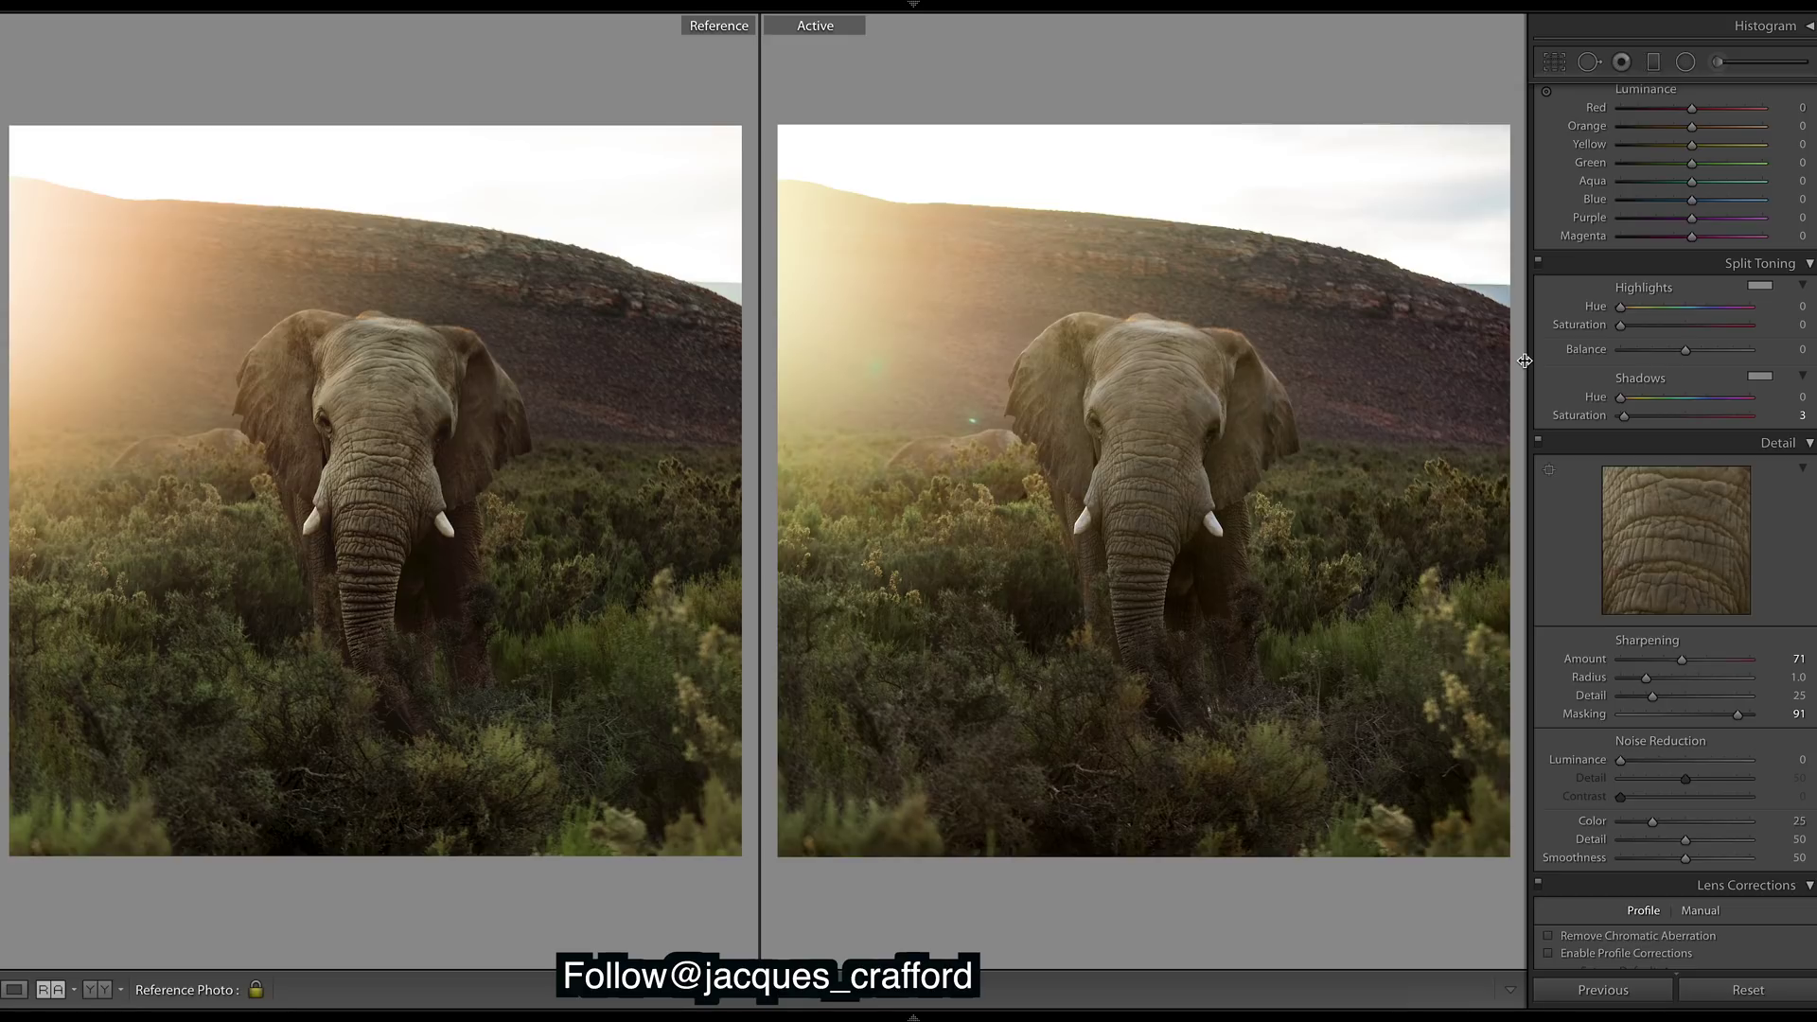
Select the adjustment brush mask on the elephant, check its overlay, and set its exposure to -0.41
left_click(1719, 62)
left_click_drag(1109, 481, 1104, 487)
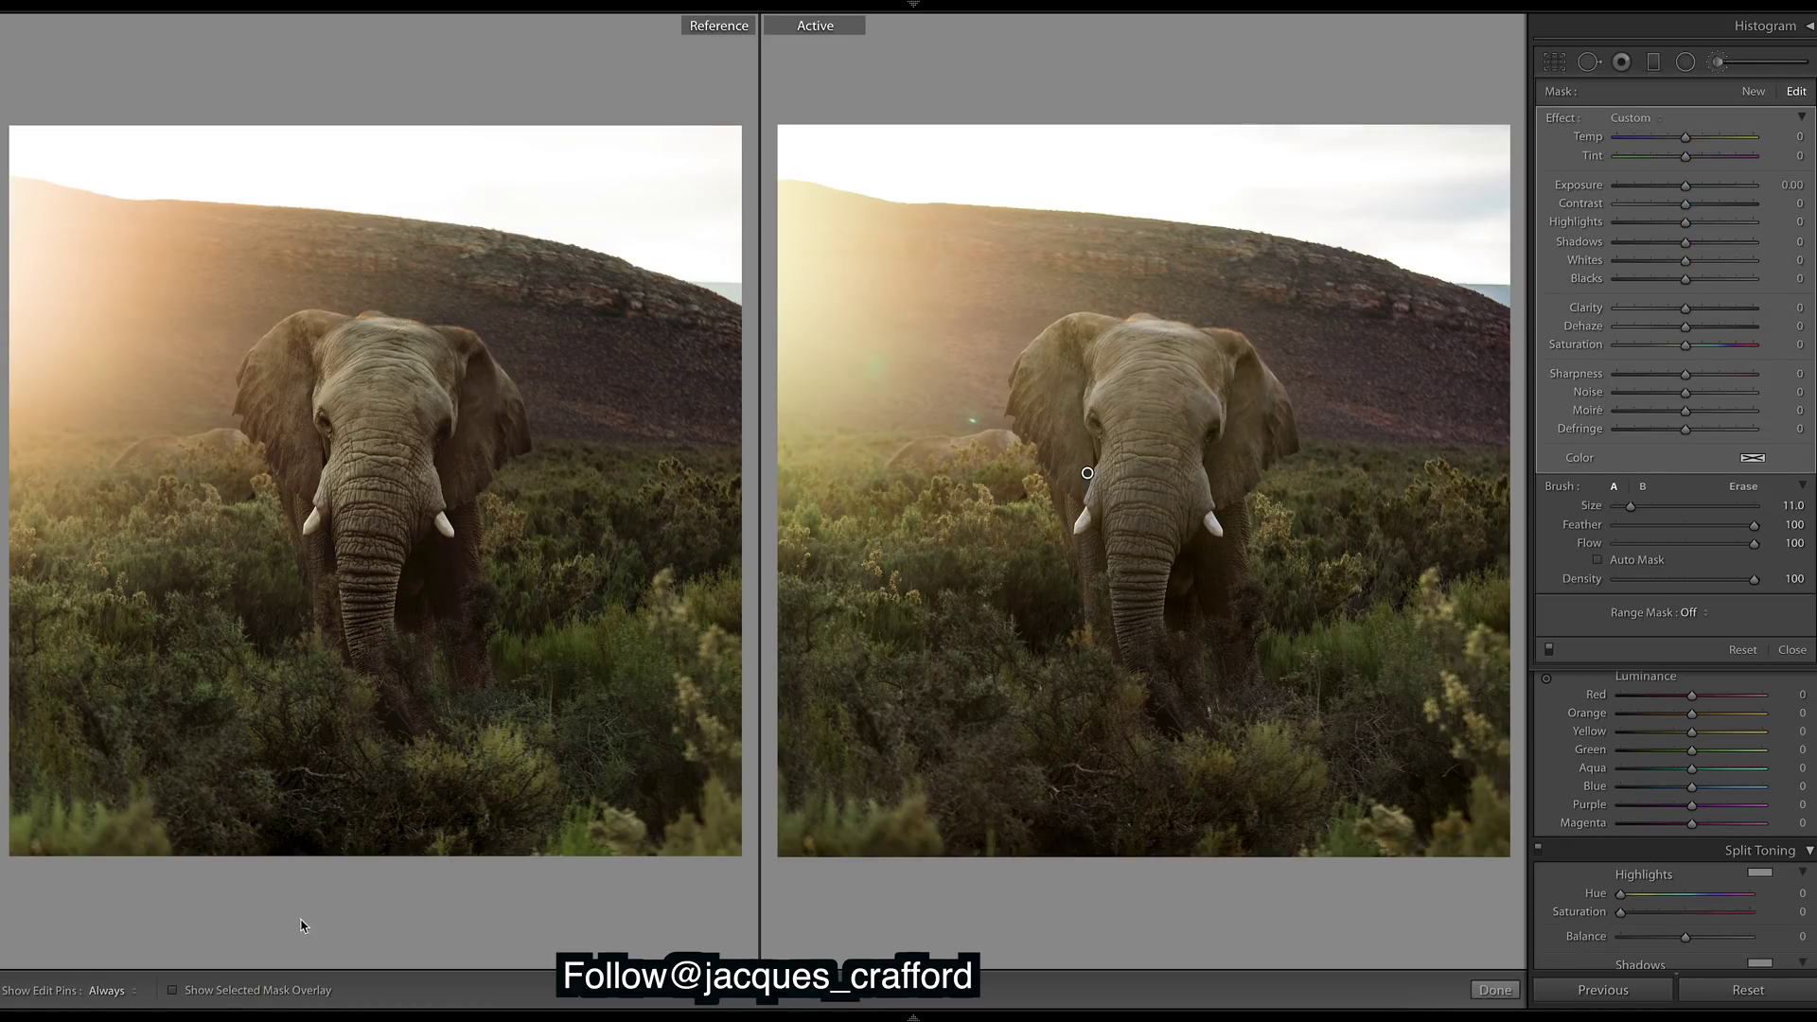
left_click(173, 991)
left_click(174, 991)
left_click_drag(1685, 186, 1680, 188)
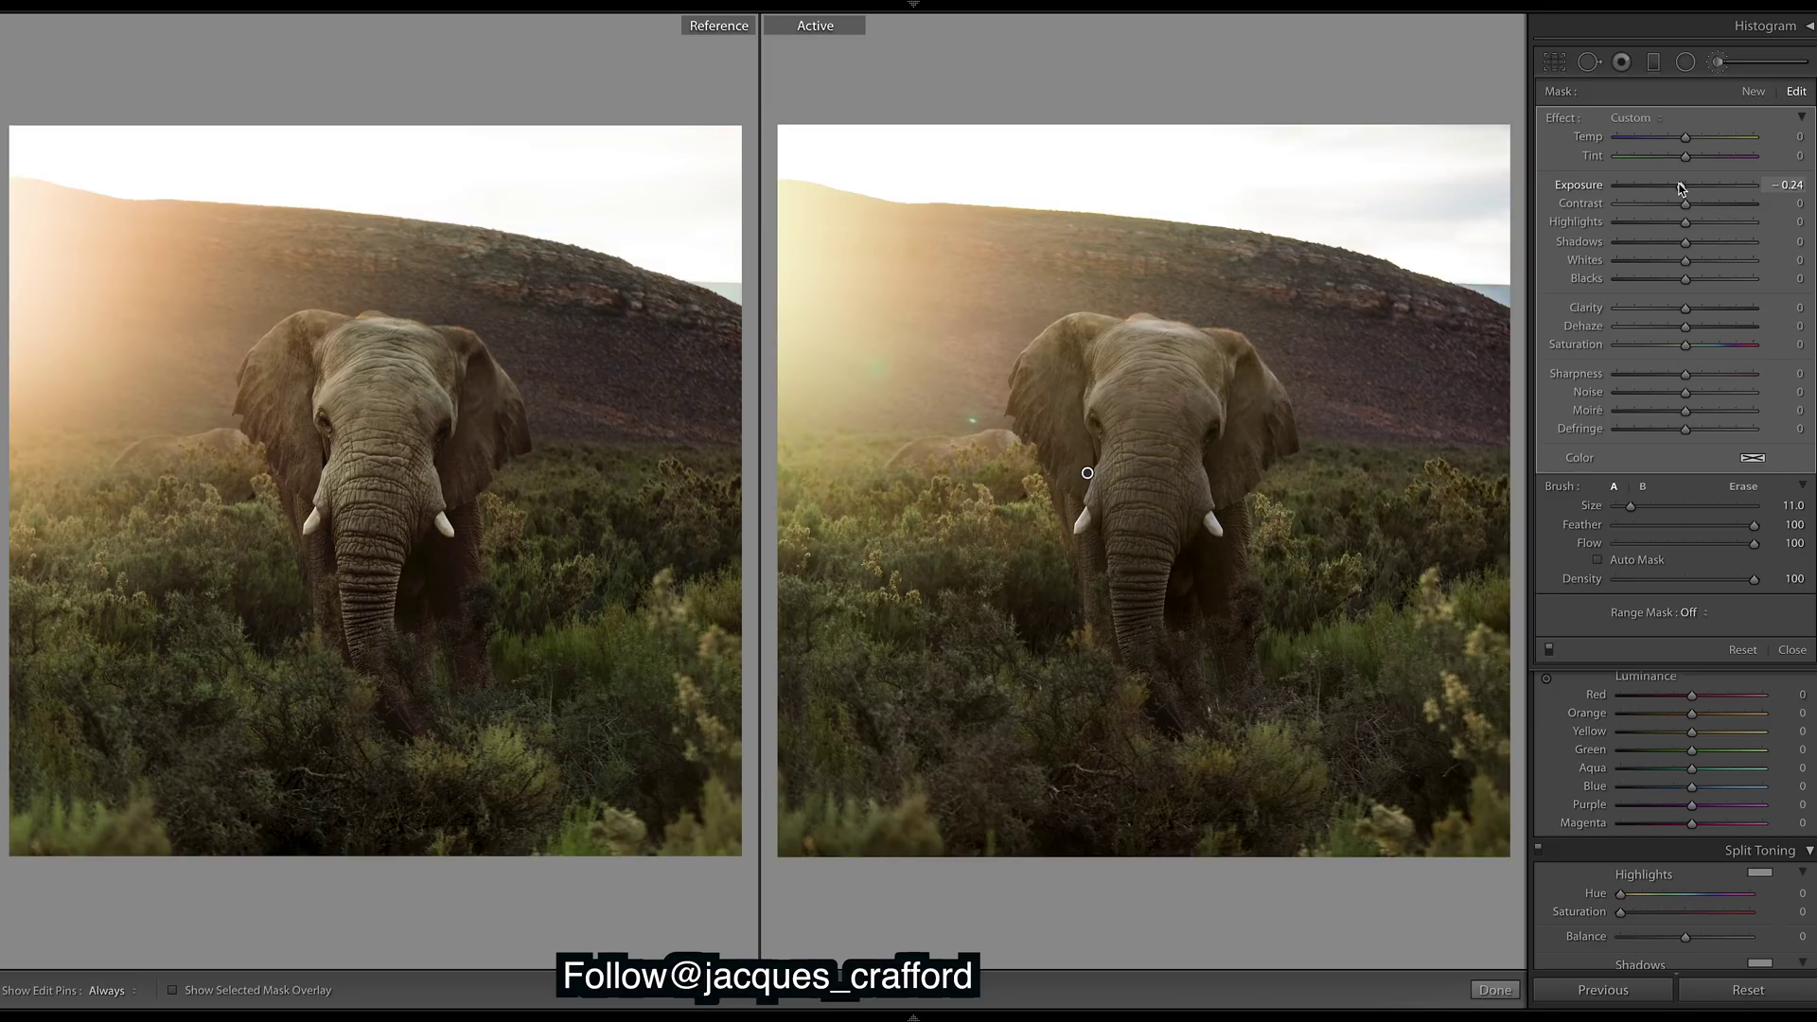
left_click_drag(1681, 188, 1675, 189)
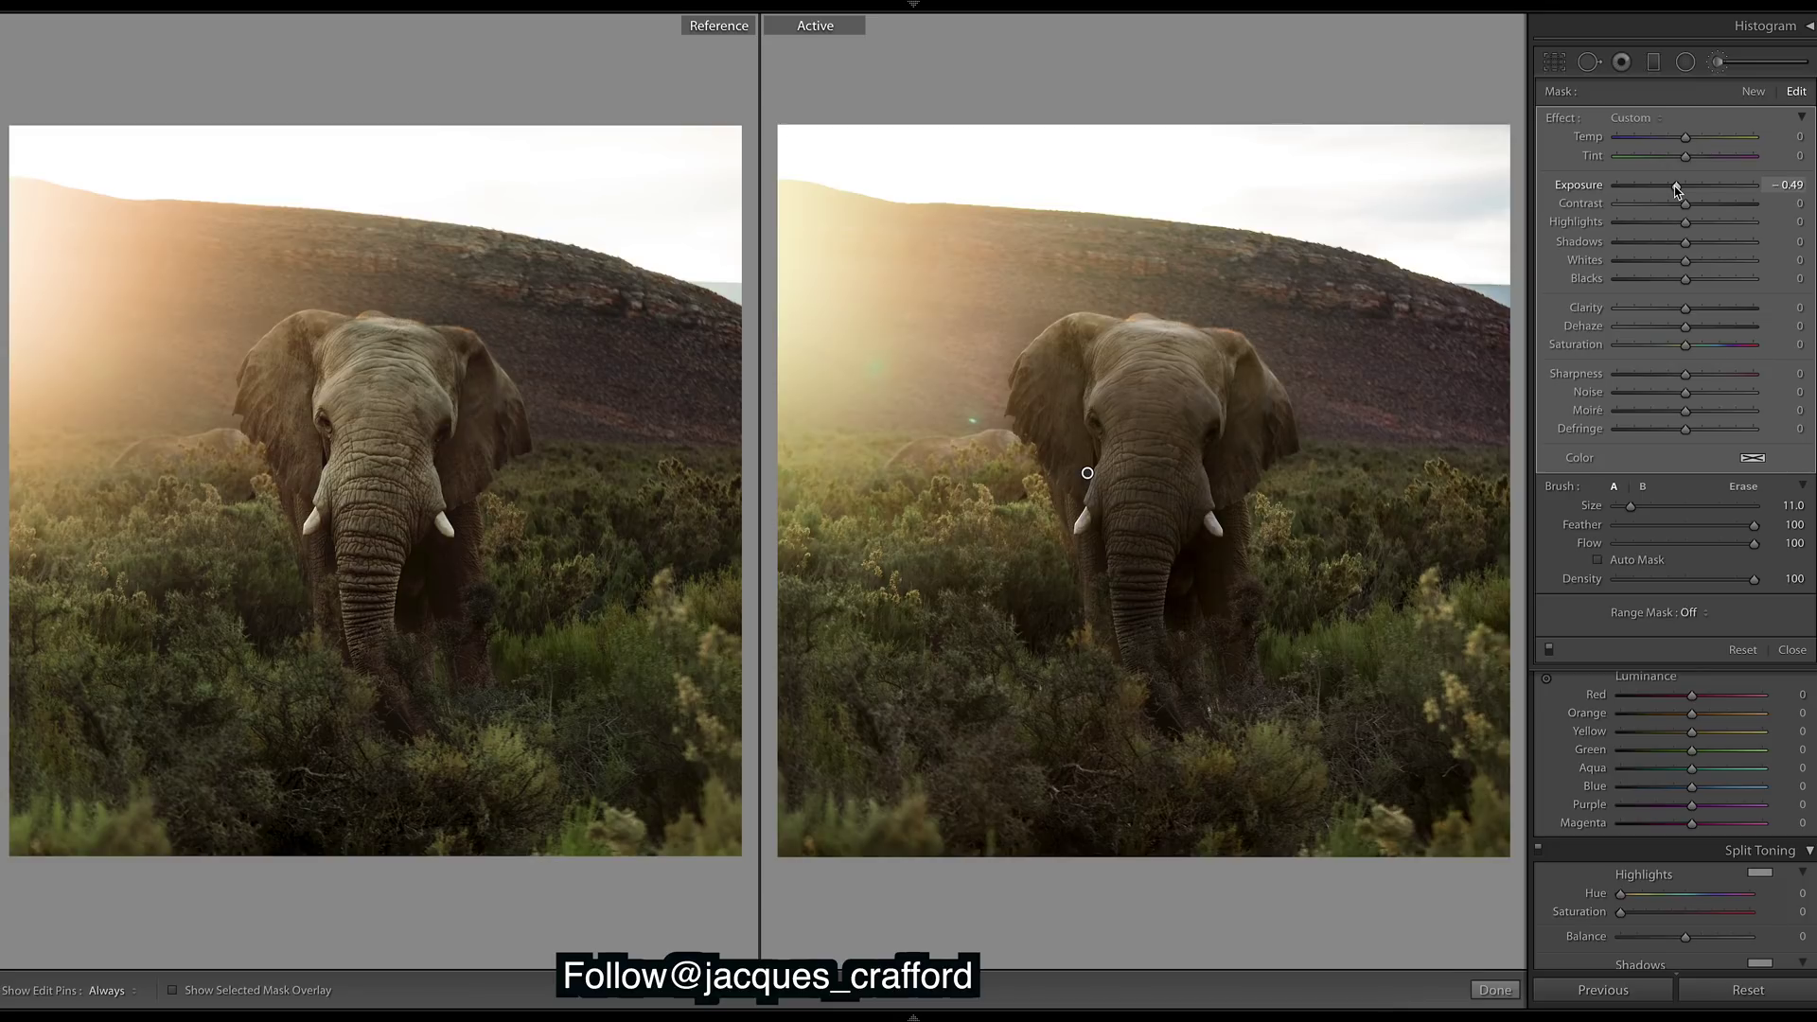
left_click_drag(1675, 187, 1677, 187)
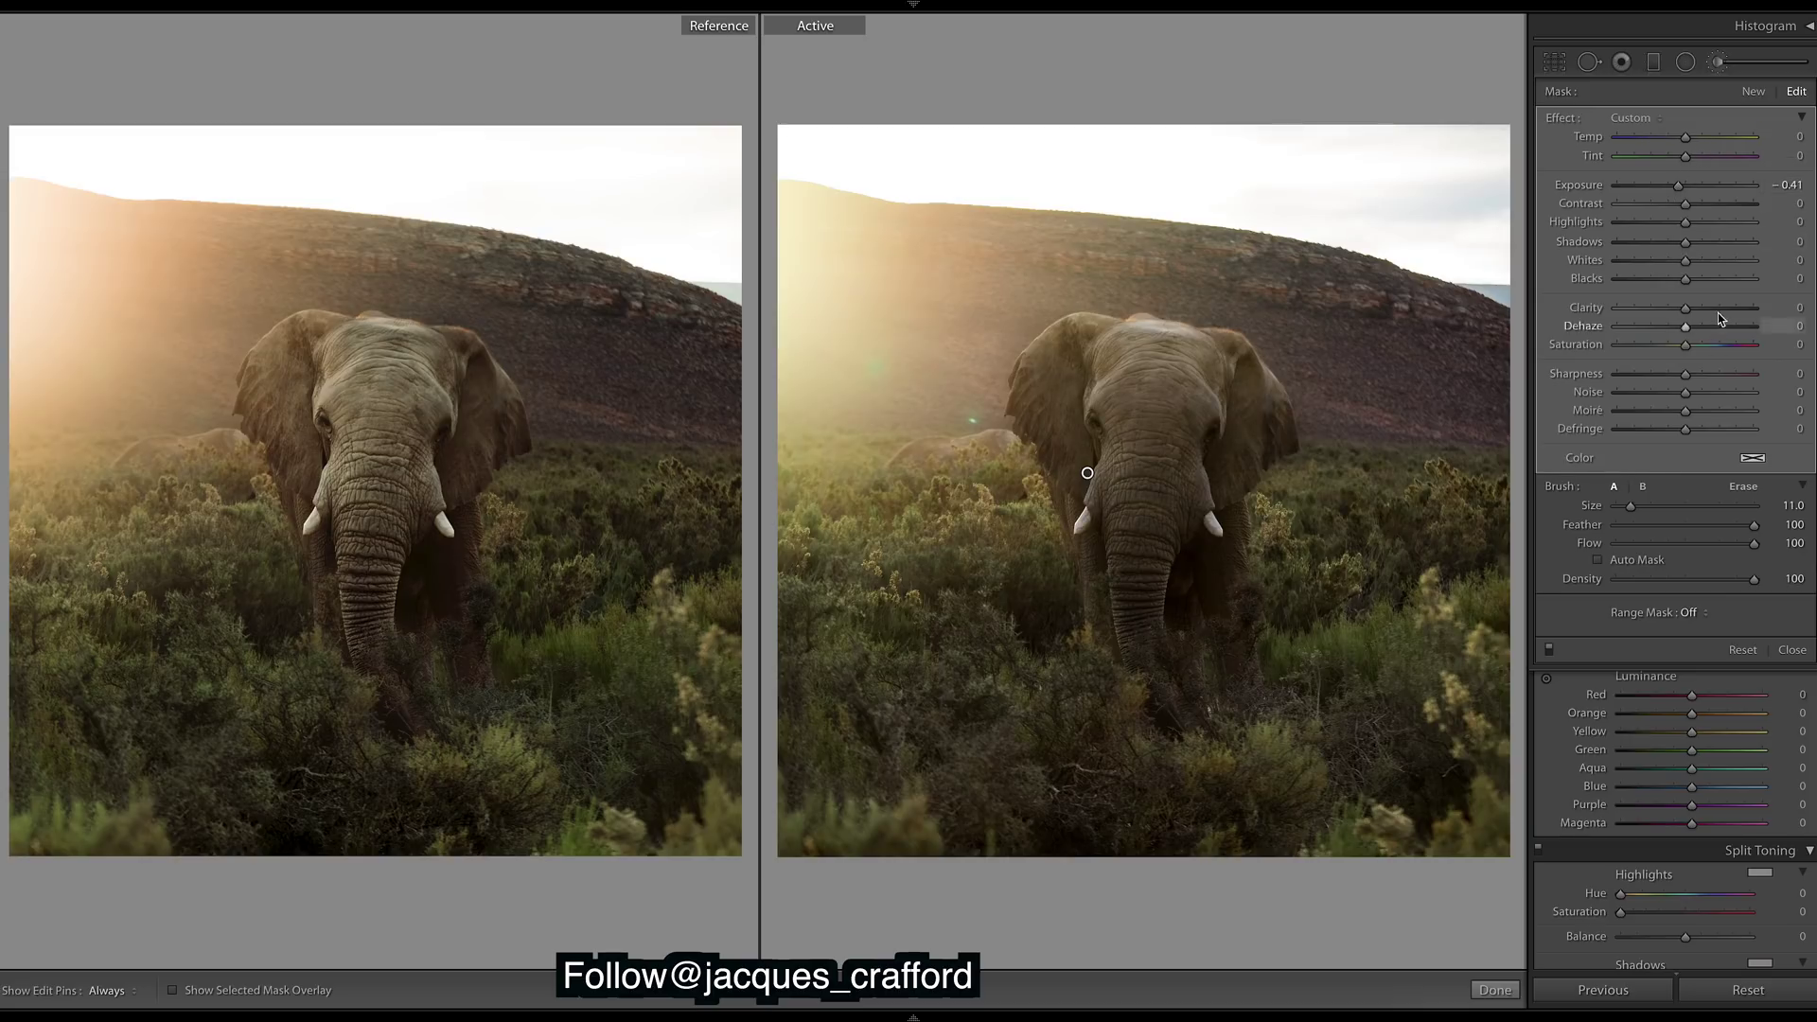
Set the elephant brush mask's clarity to 55, and try resetting its exposure before undoing that reset
left_click_drag(1720, 310, 1727, 311)
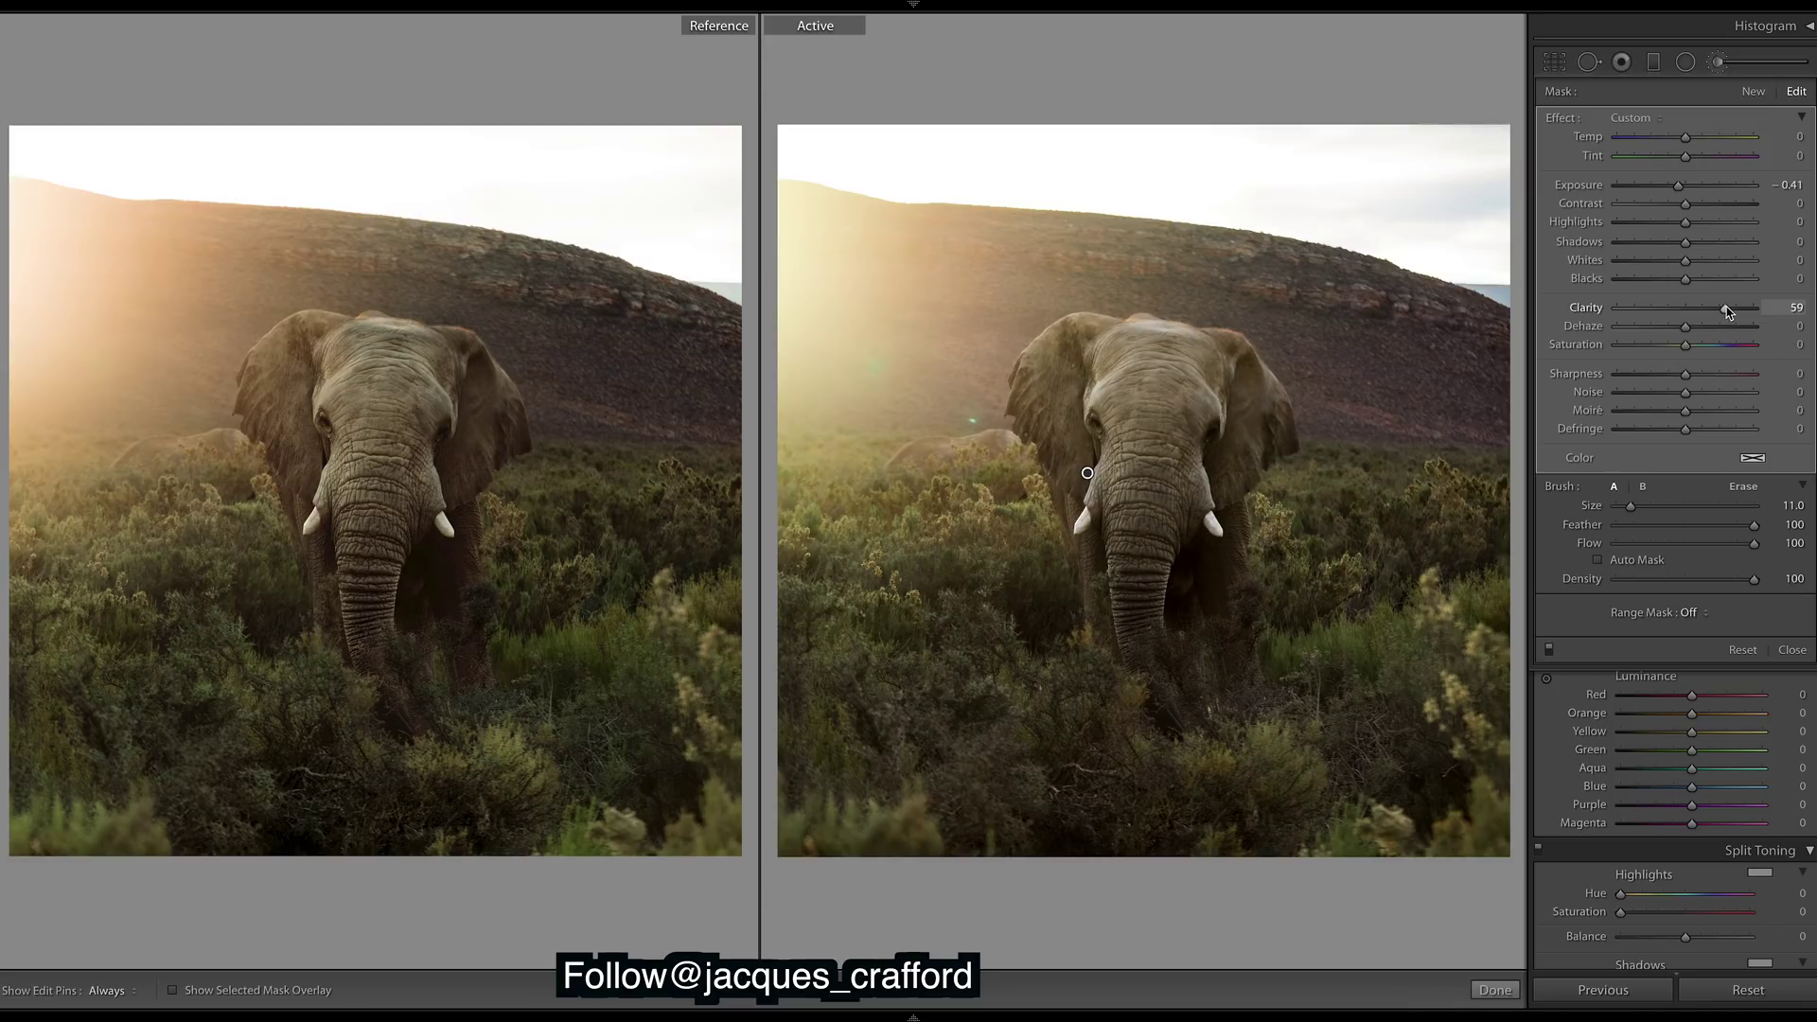
left_click_drag(1727, 311, 1724, 311)
double_click(1680, 185)
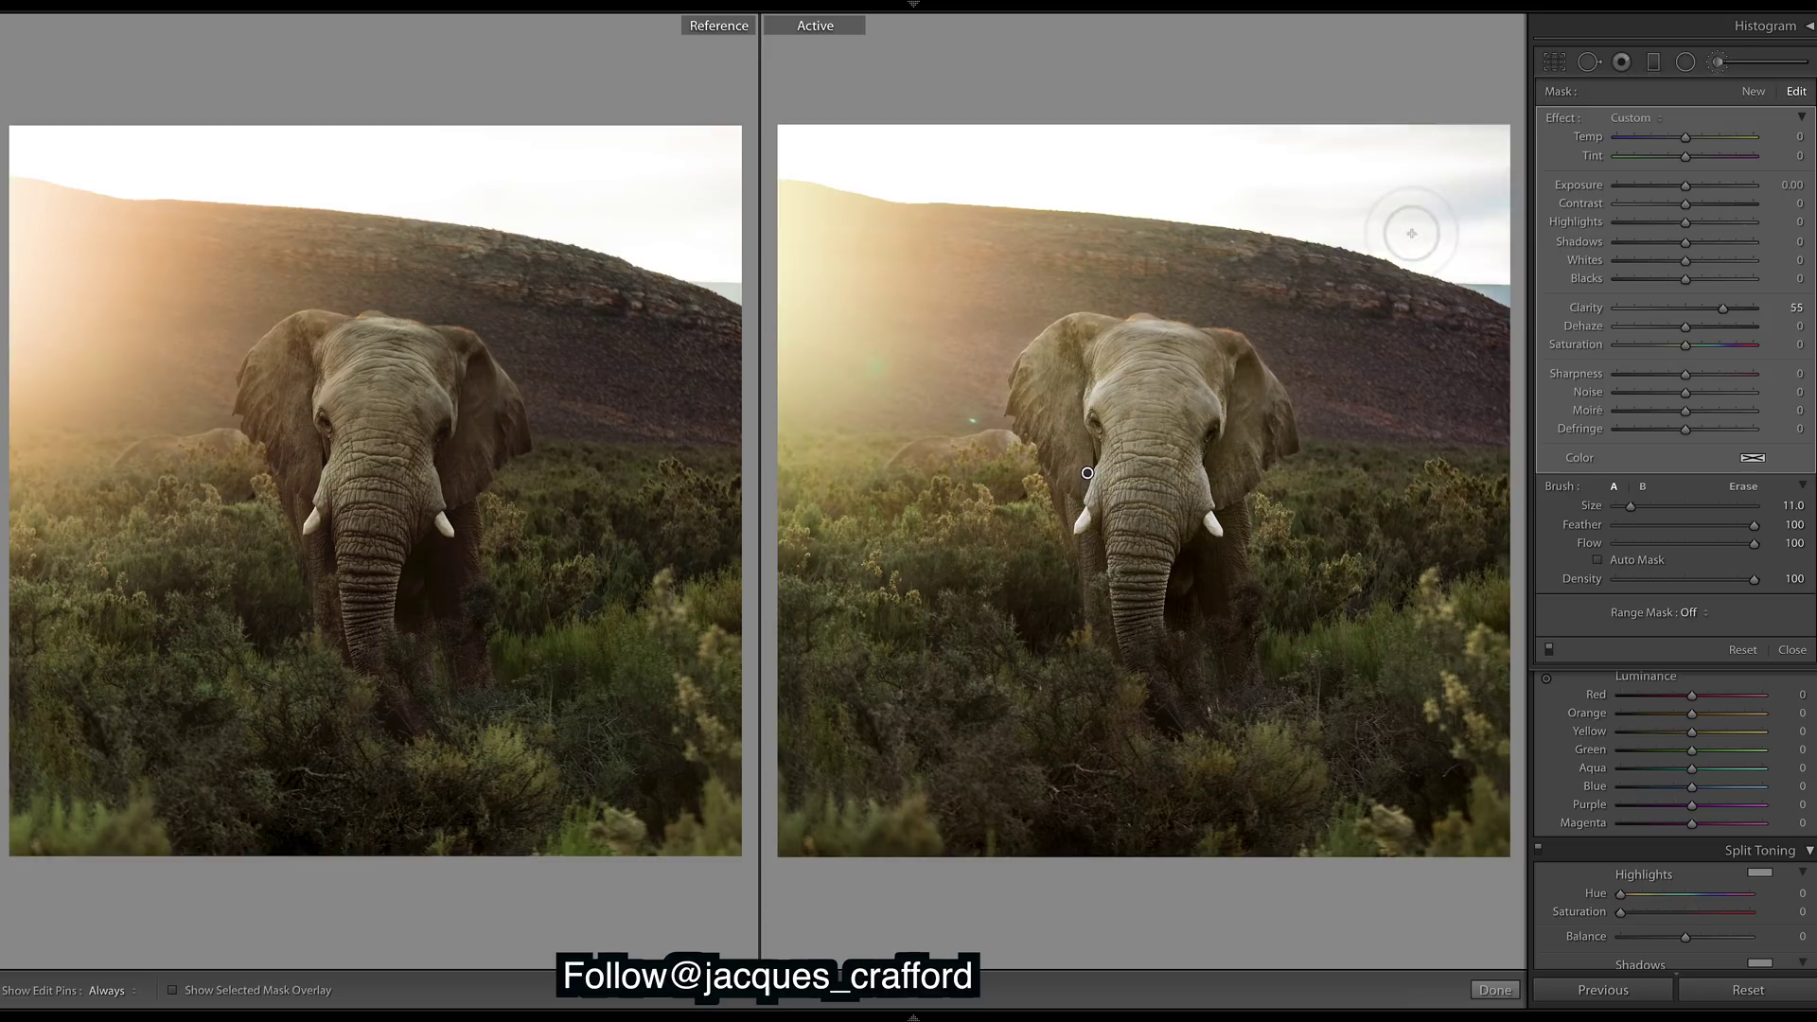
key("ctrl+z")
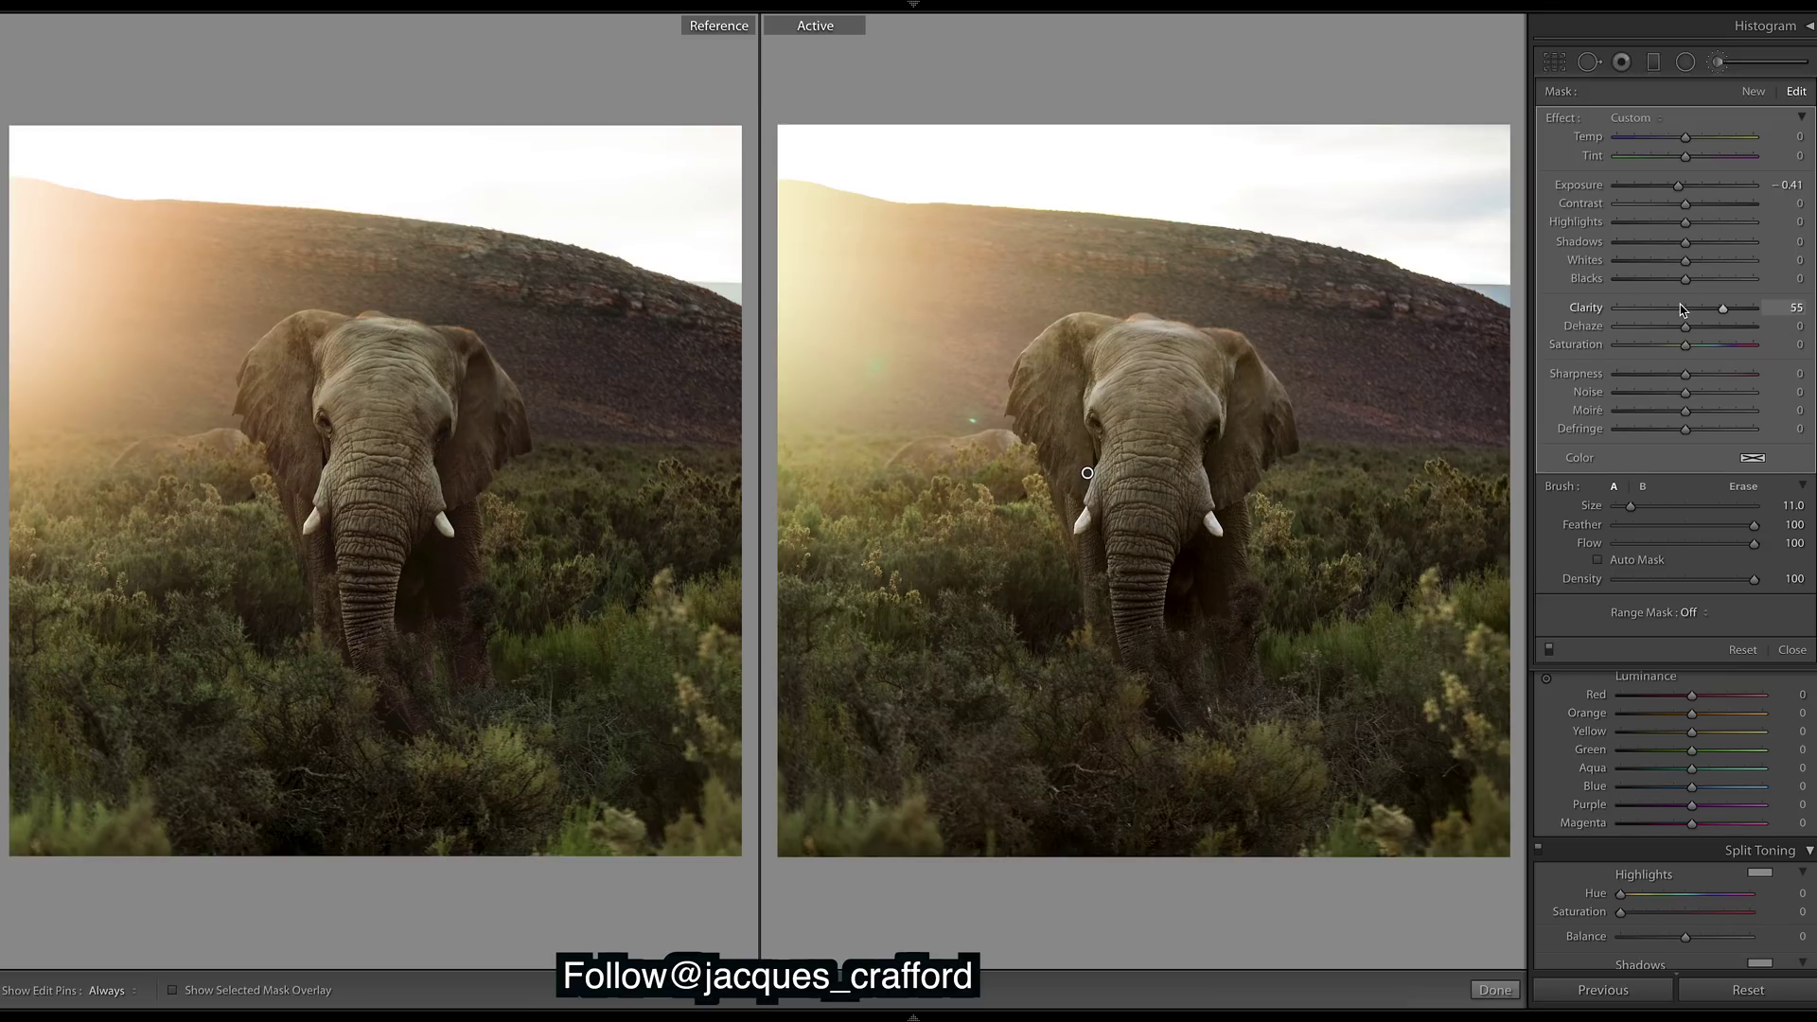
Set the elephant brush mask's saturation to 7 and its tint to 5
left_click_drag(1700, 352, 1694, 350)
left_click_drag(1692, 347, 1693, 353)
left_click_drag(1686, 157, 1689, 159)
left_click_drag(1691, 161, 1692, 162)
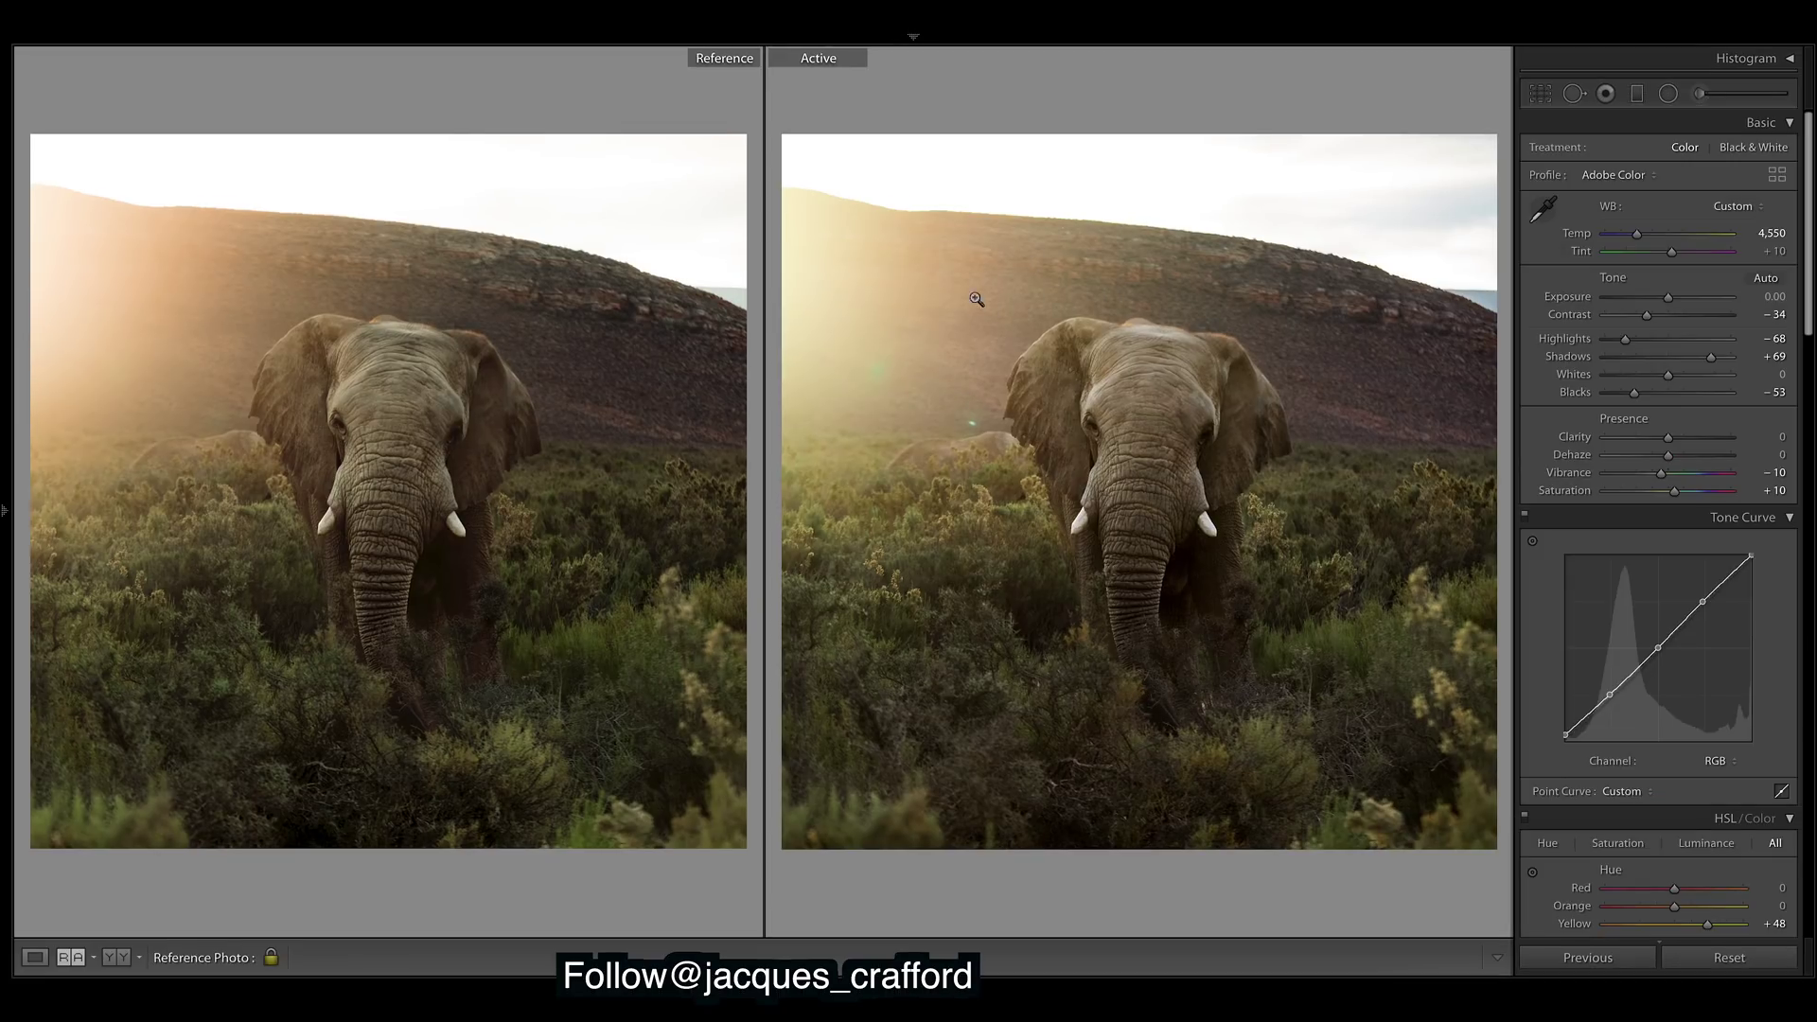
Raise the upper point of the red channel's tone curve to warm the highlights, and return to the RGB curve
left_click(1724, 772)
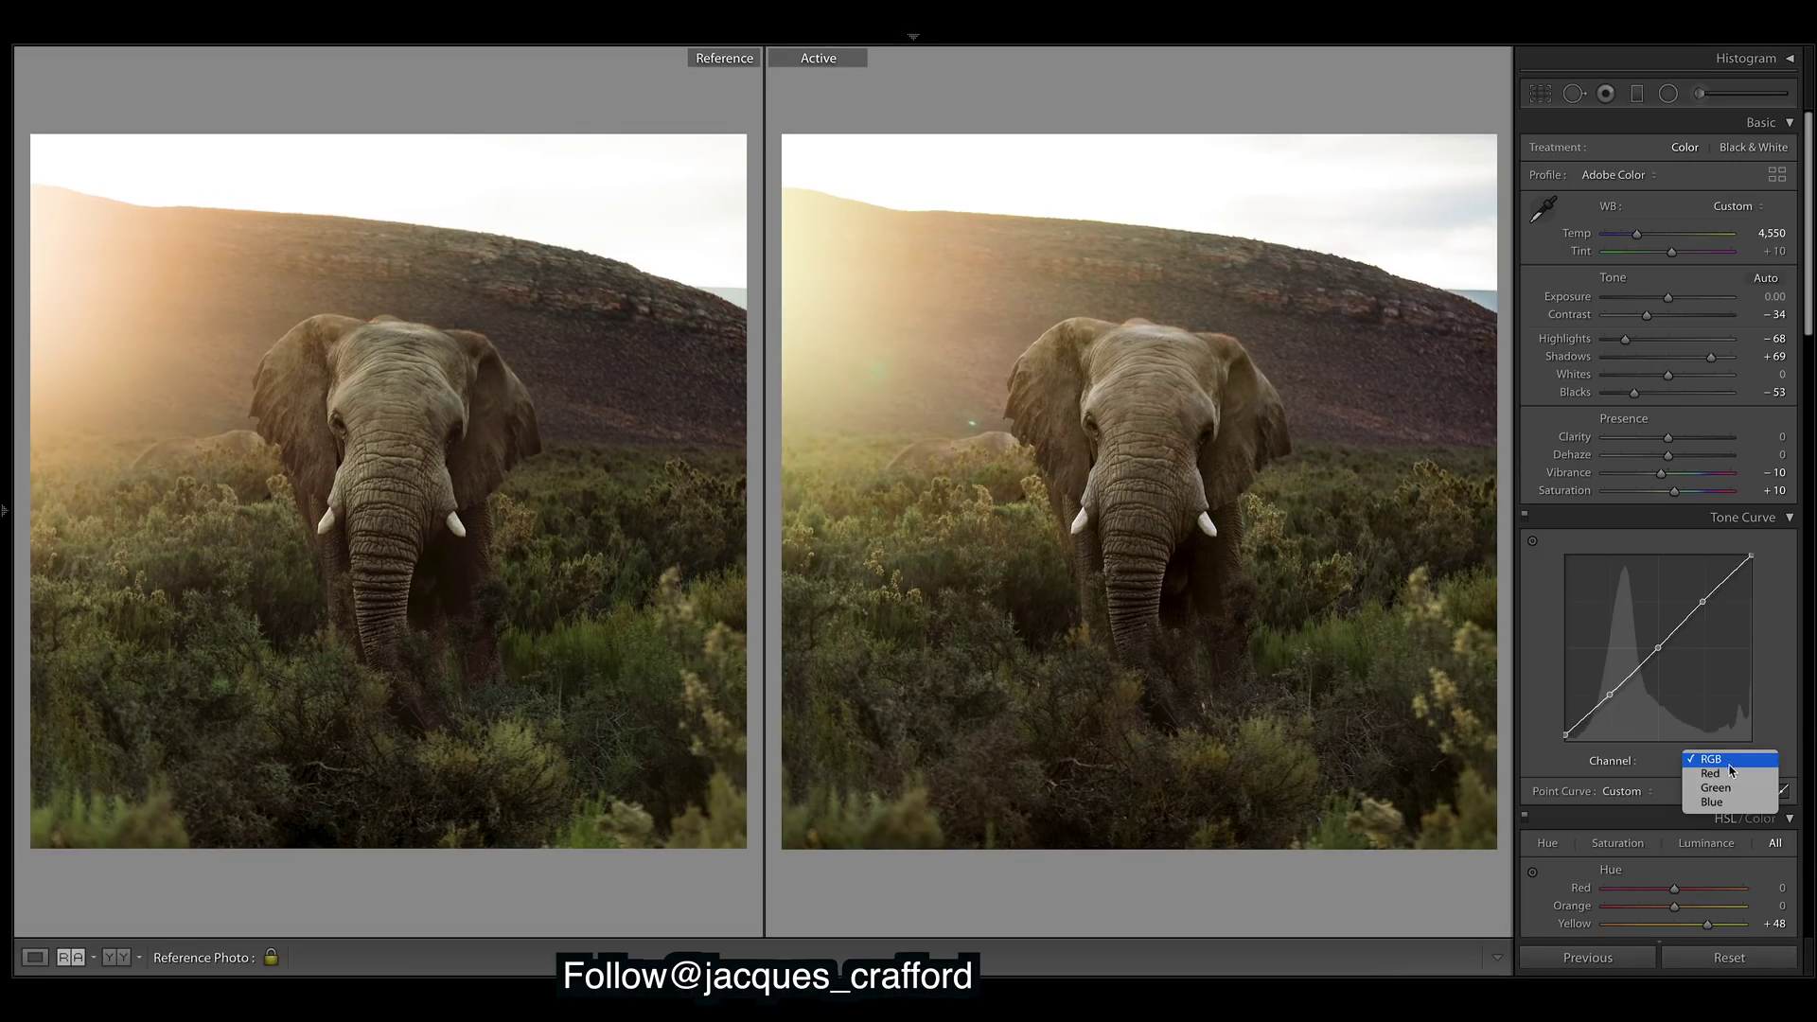
left_click(1720, 774)
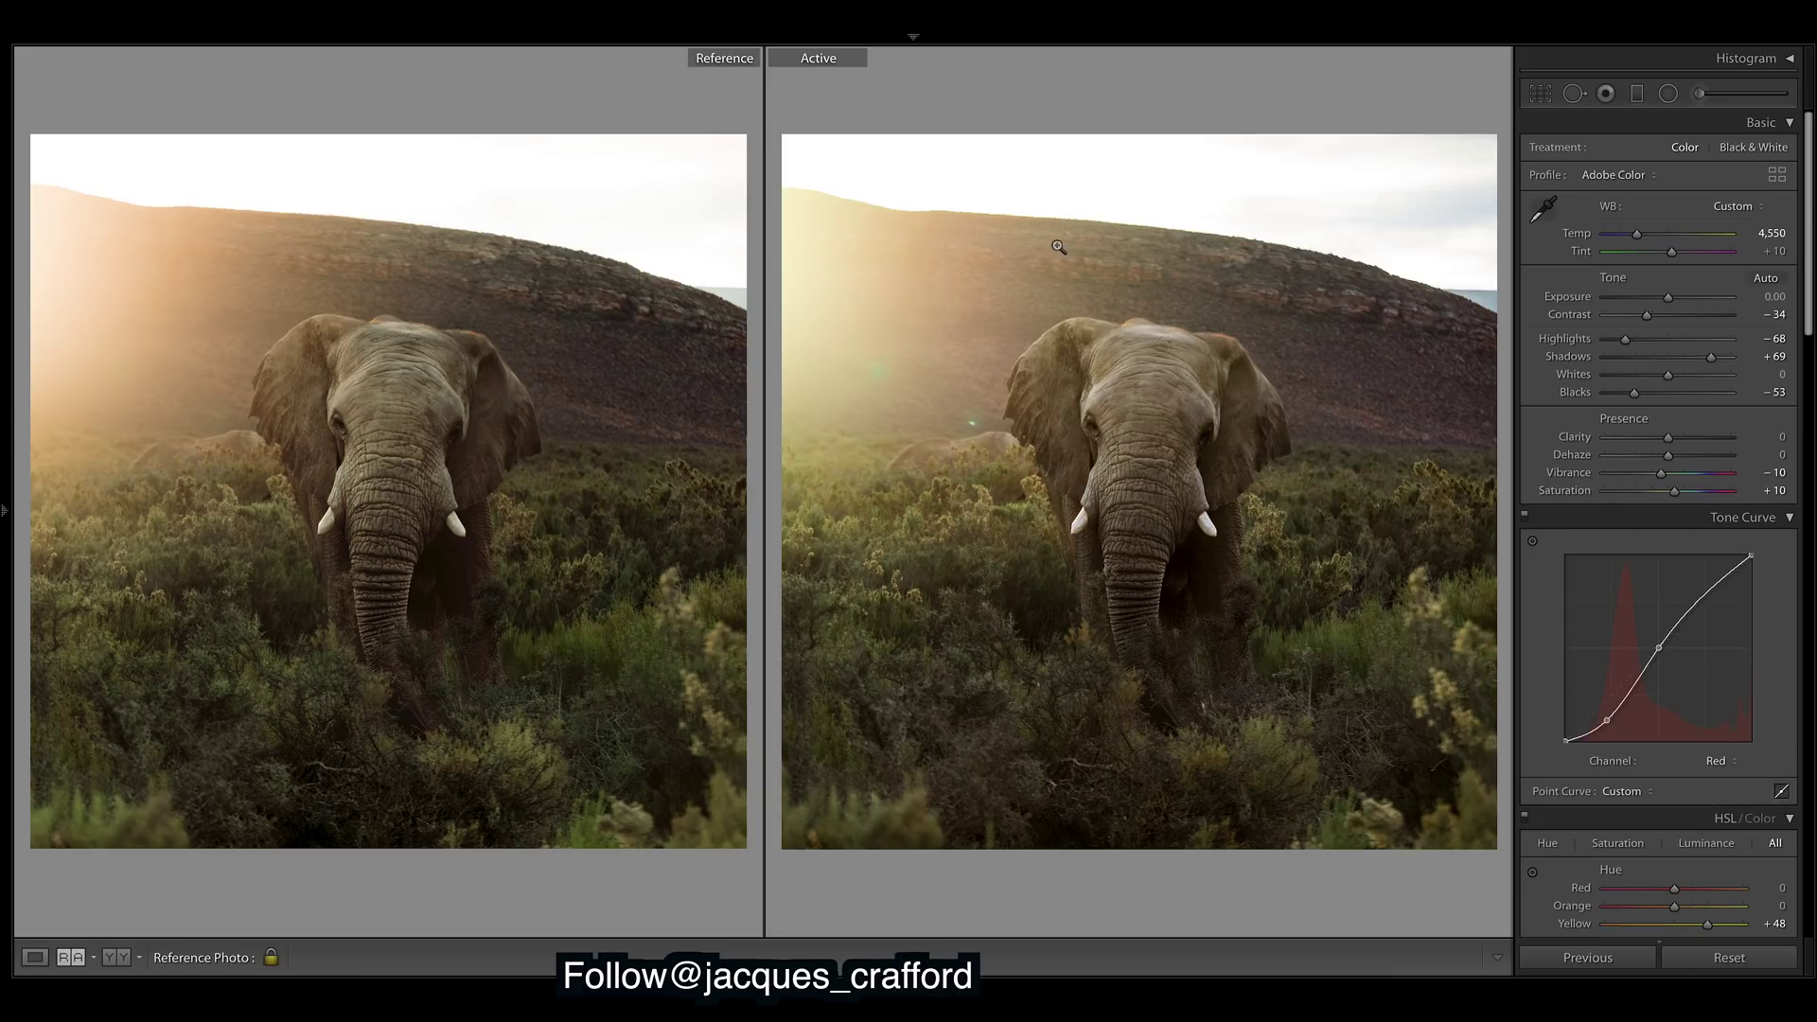
left_click(1704, 596)
left_click_drag(1705, 599, 1700, 599)
left_click_drag(1699, 599, 1700, 601)
left_click(1718, 761)
left_click(1715, 745)
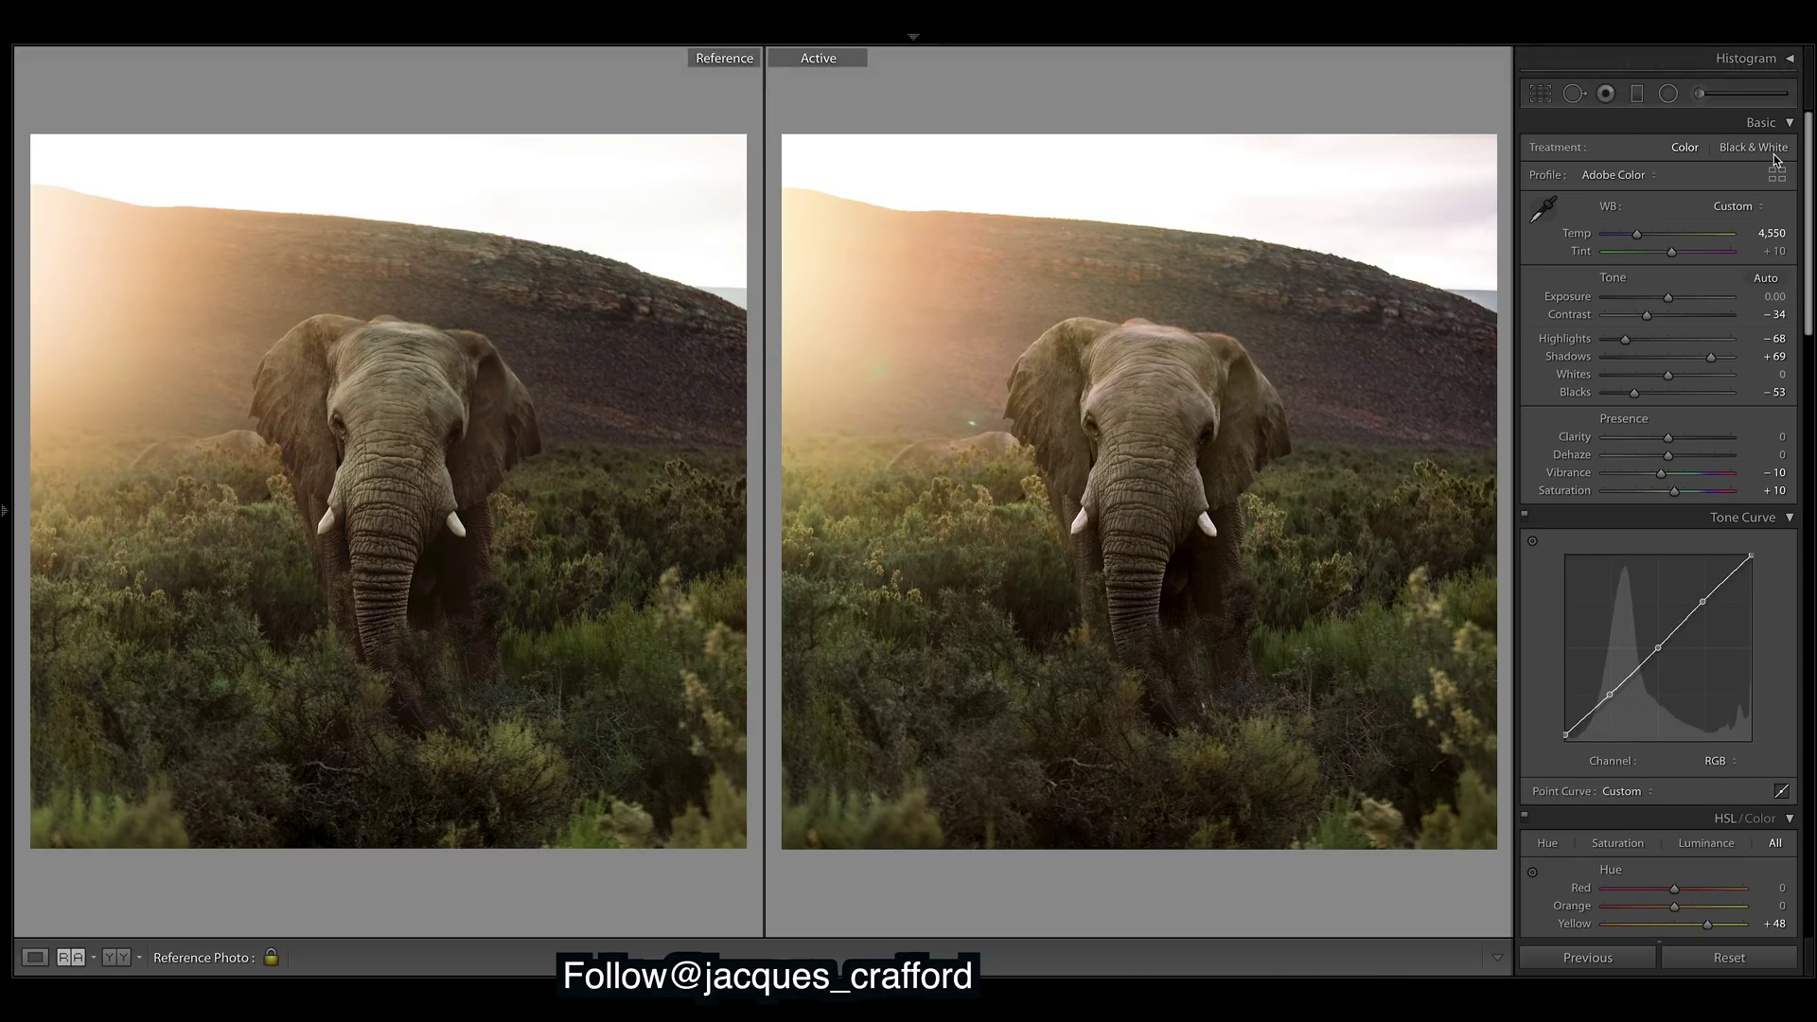
Set the photo's overall clarity to +5 and review the elephant brush mask's settings
left_click_drag(1670, 443, 1674, 444)
key("ctrl+z")
left_click(1699, 93)
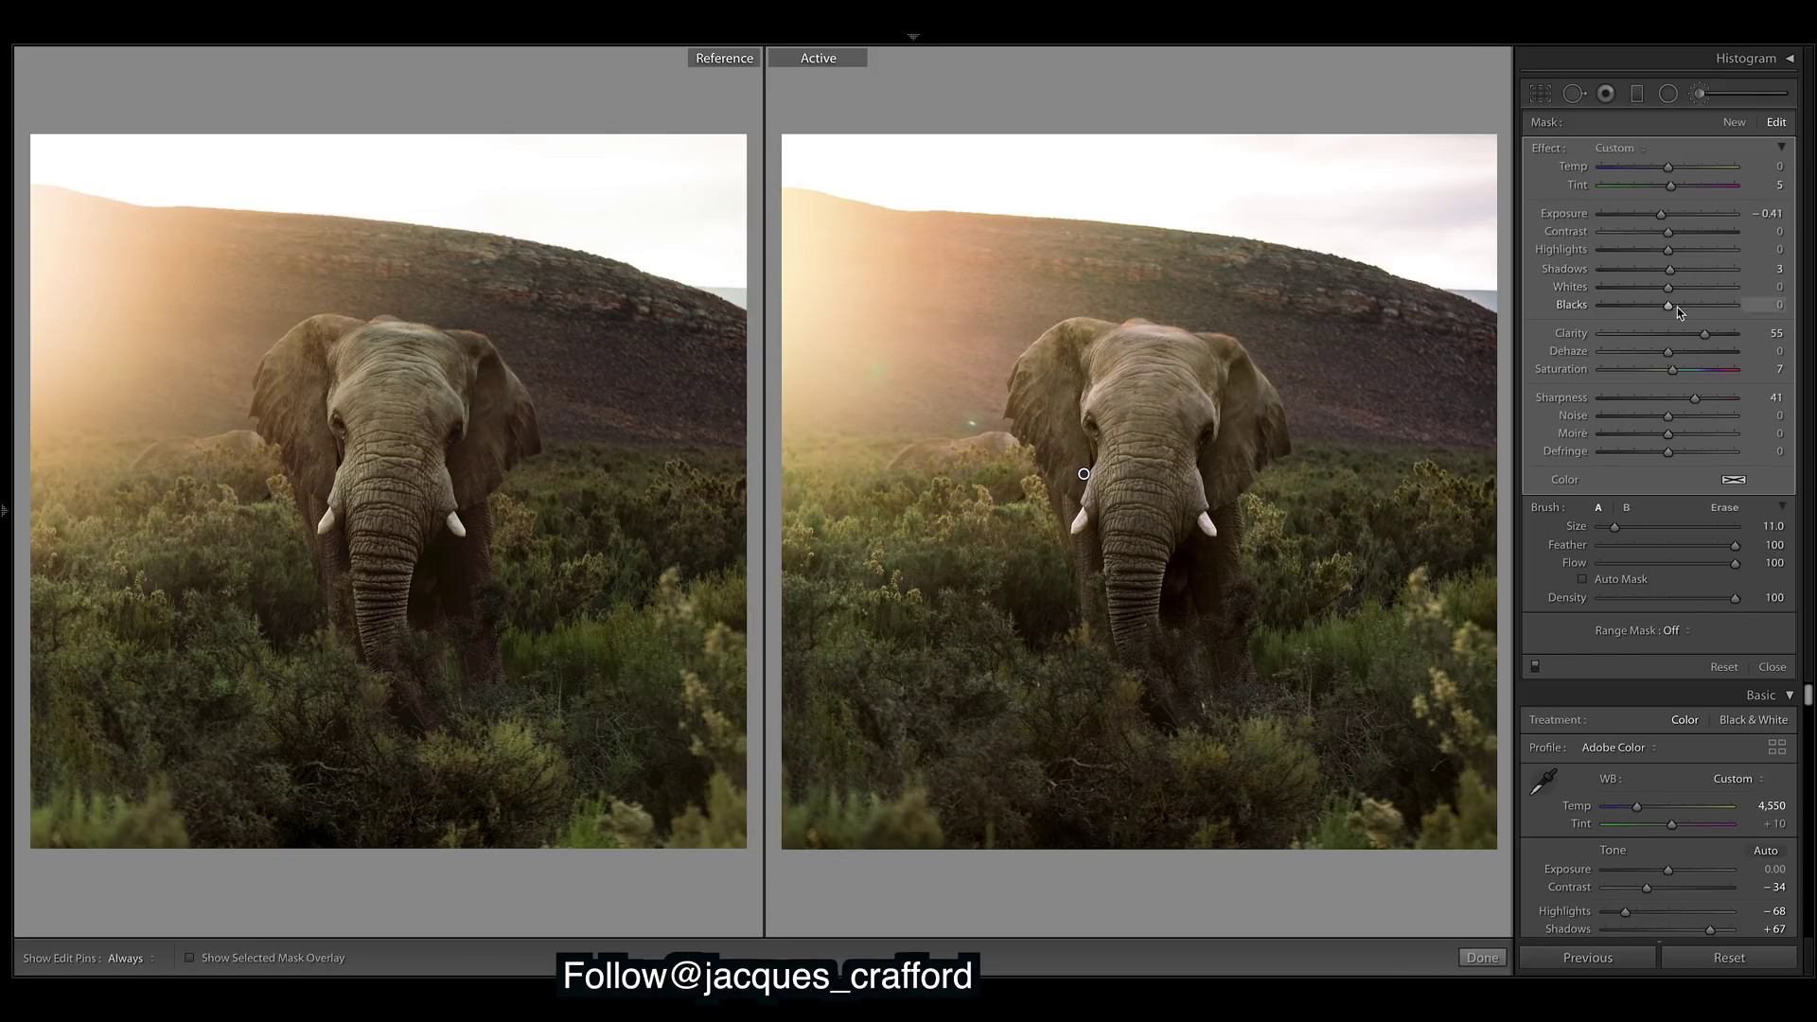
left_click(1701, 94)
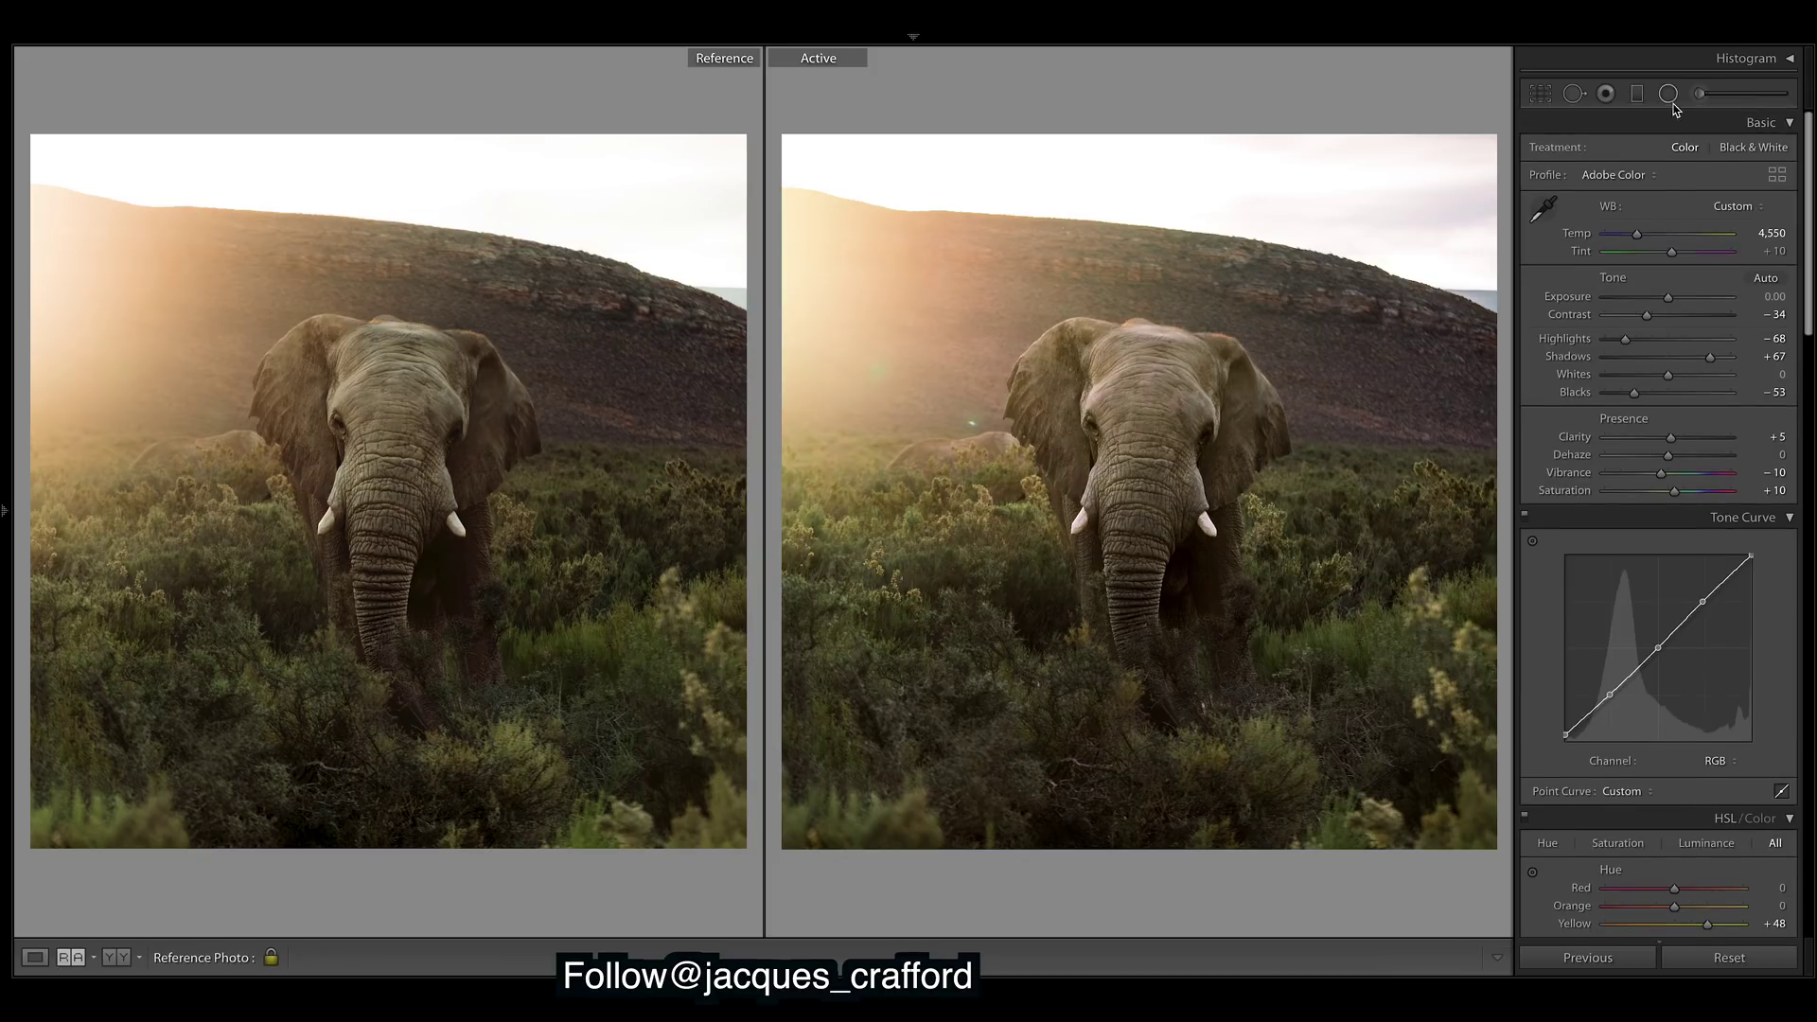
Paint a new adjustment brush mask on the elephant's trunk and set its clarity to 32
left_click(1701, 94)
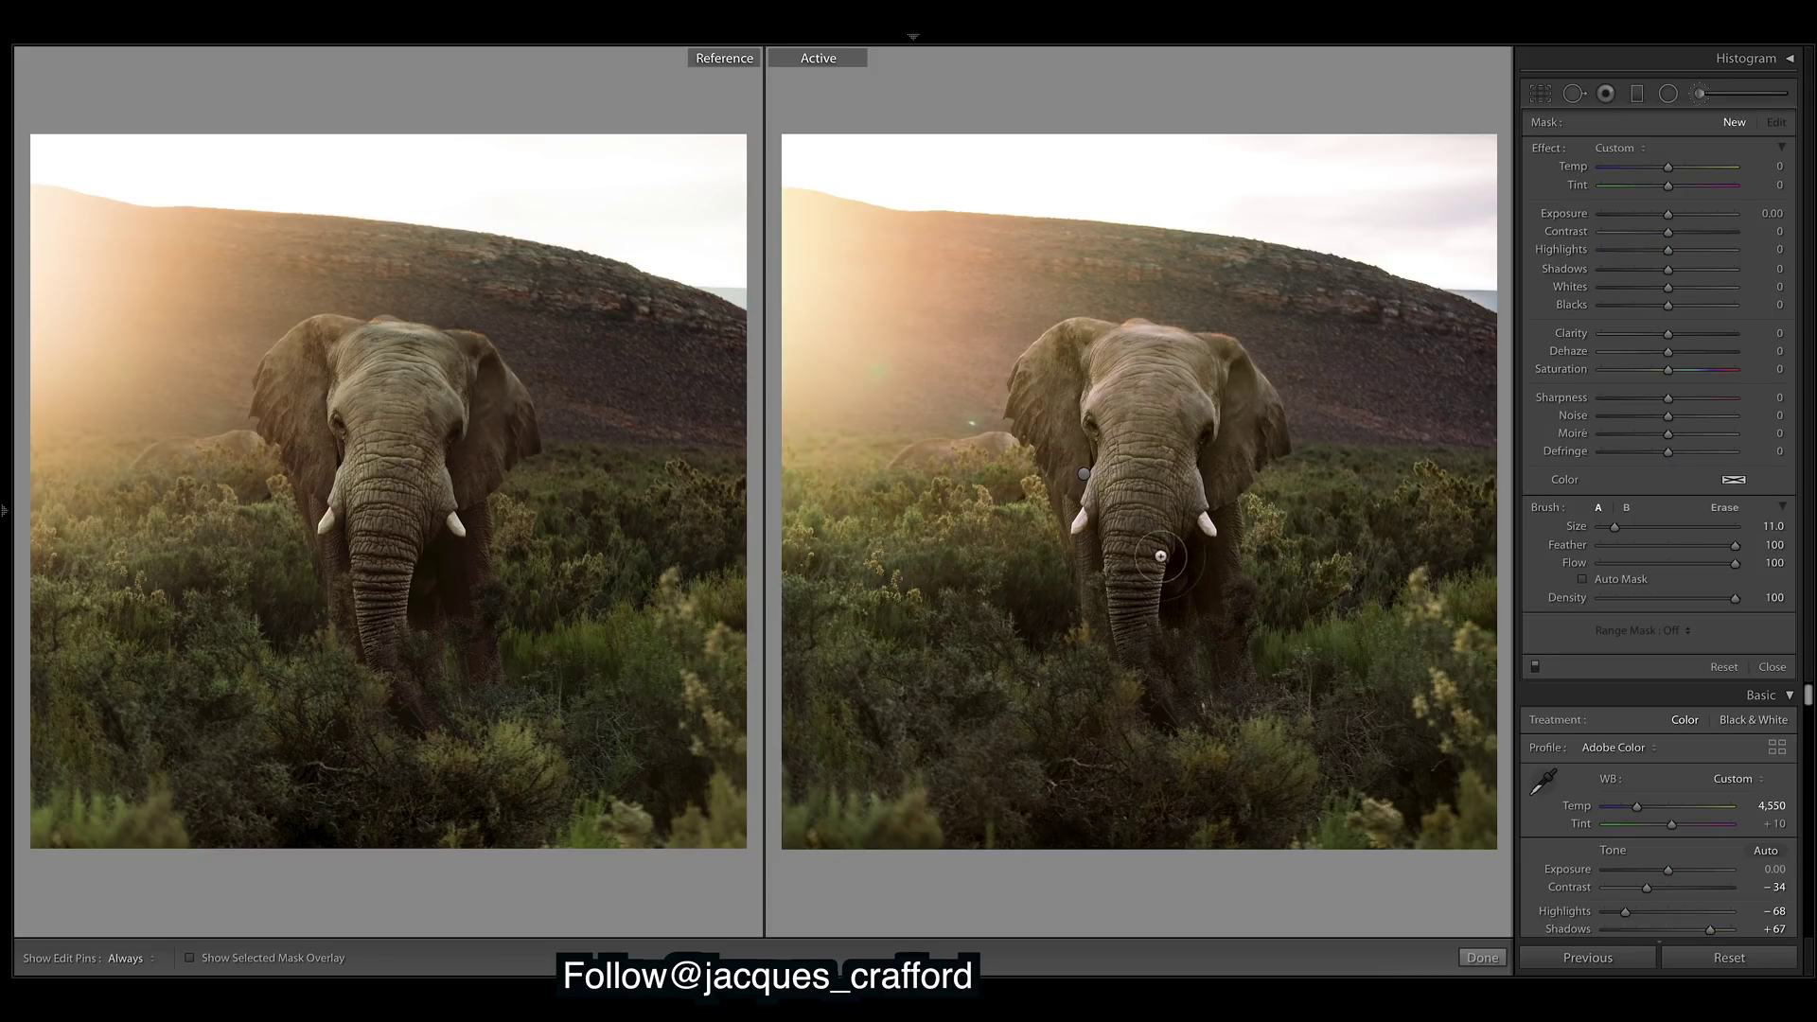
key("h")
key("h")
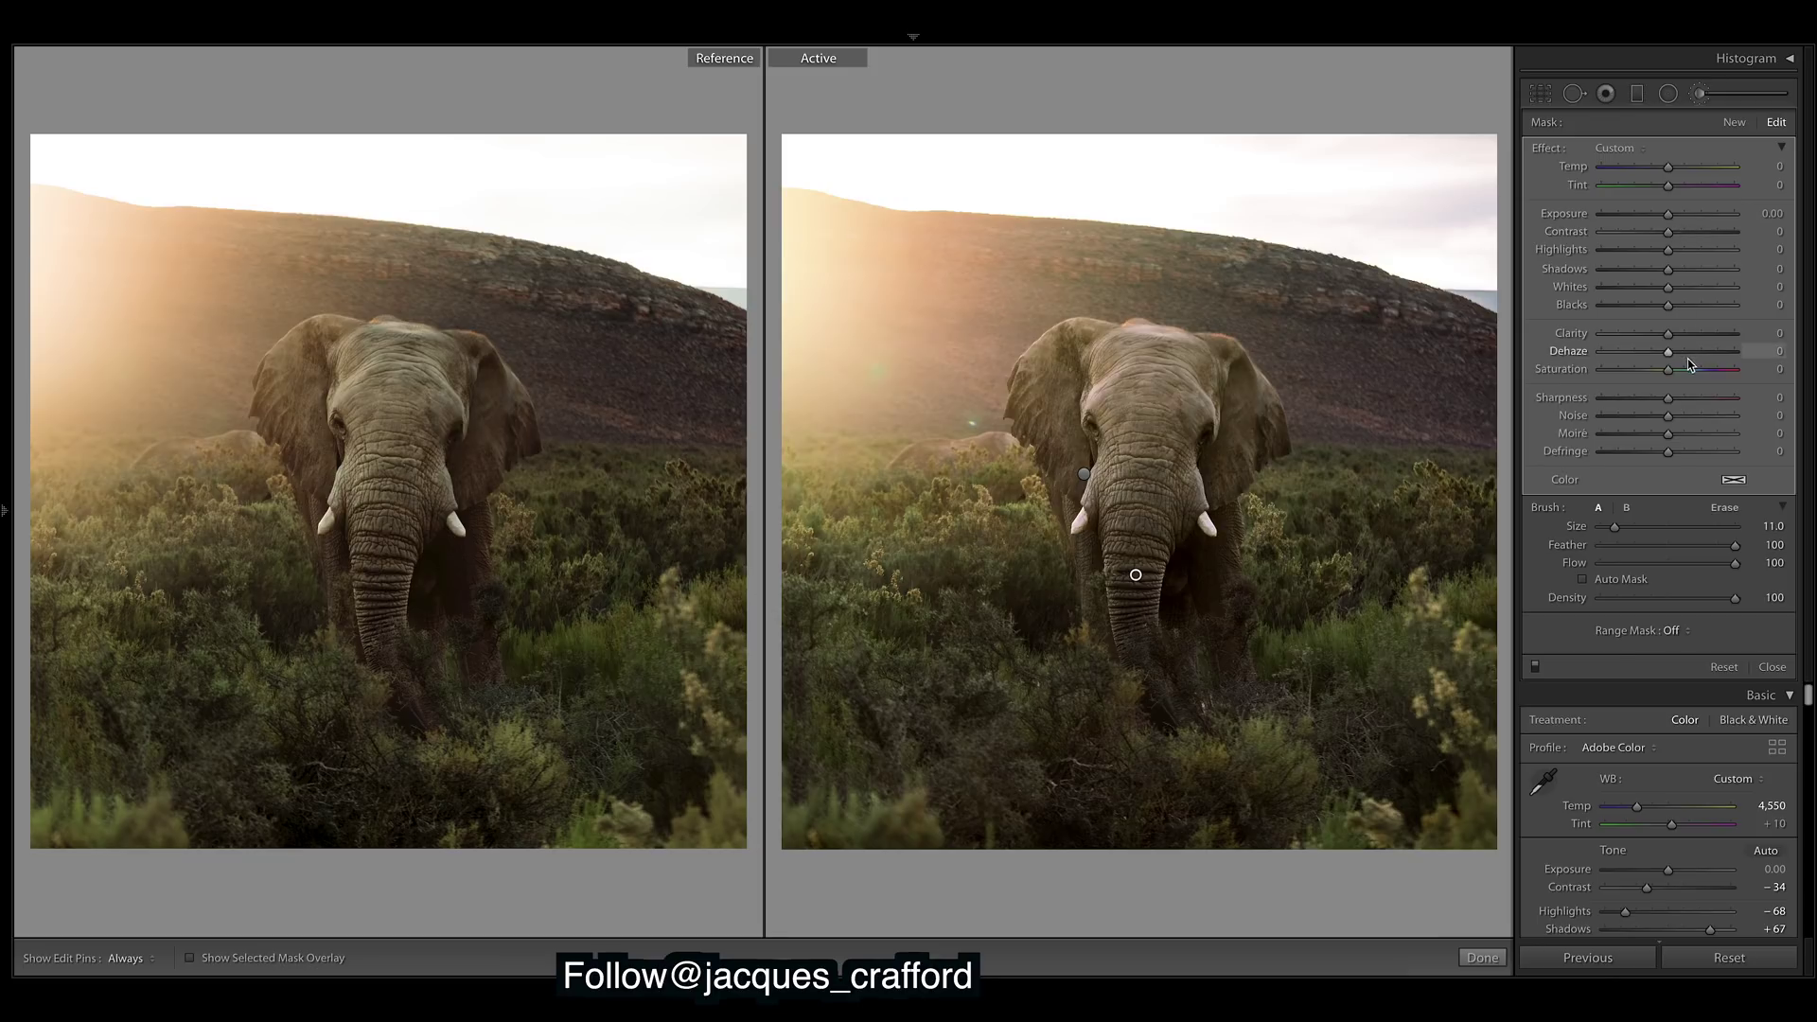
left_click_drag(1667, 334, 1679, 338)
left_click_drag(1679, 333, 1690, 343)
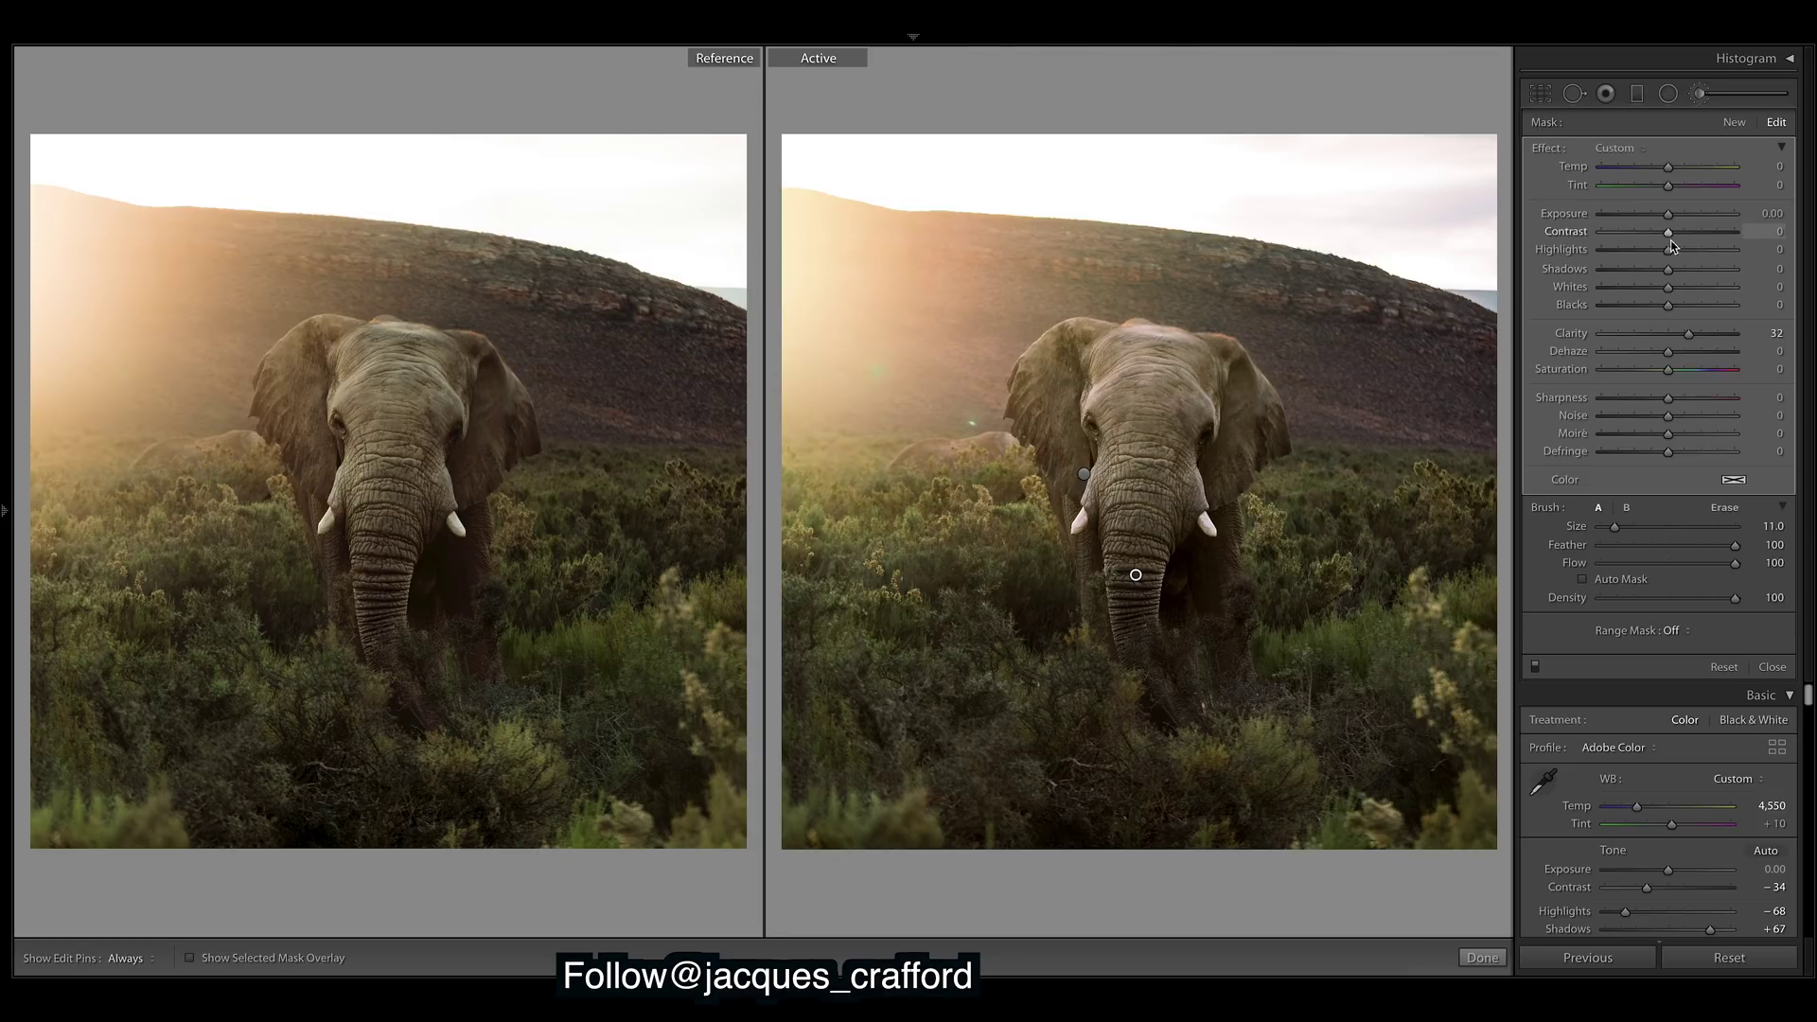
Try slightly lower shadows and blacks on the trunk's brush mask, and revert both changes
left_click_drag(1668, 273, 1664, 272)
double_click(1665, 271)
left_click_drag(1667, 305, 1663, 301)
key("ctrl+z")
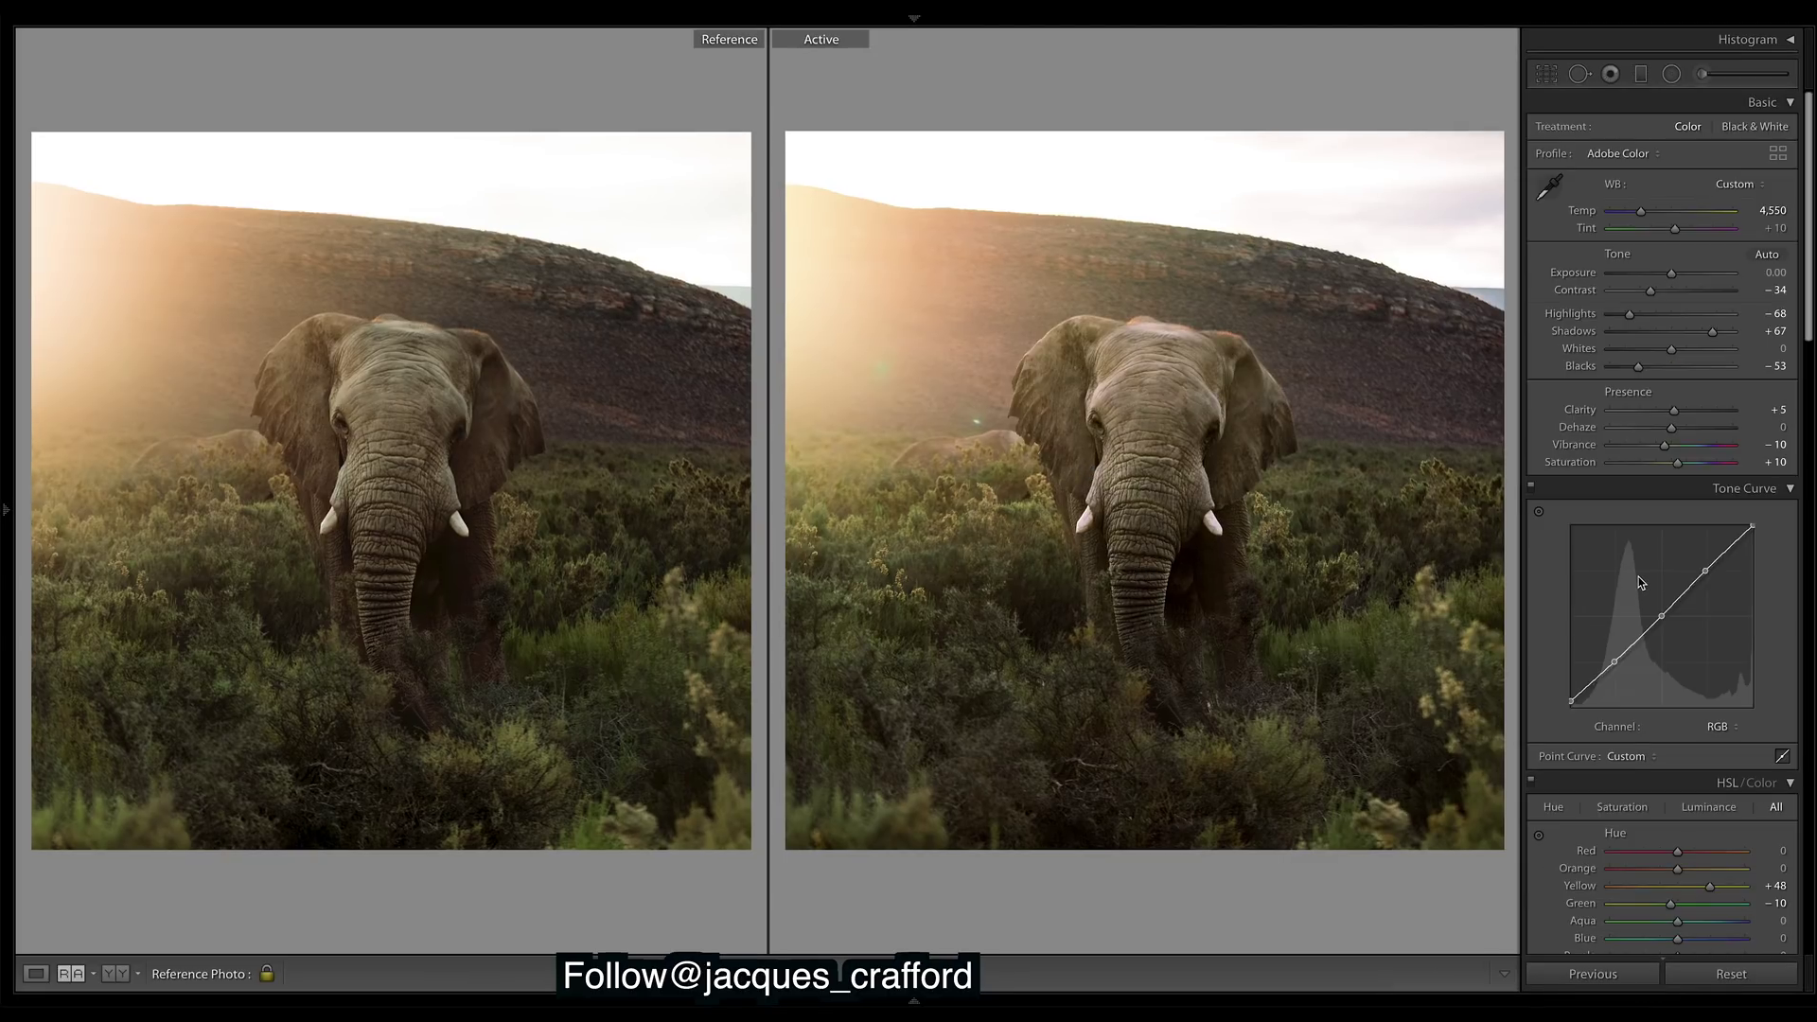
Add a very slight tint to the highlights in split toning by raising their hue and saturation
scroll(1810, 199, "down", 1)
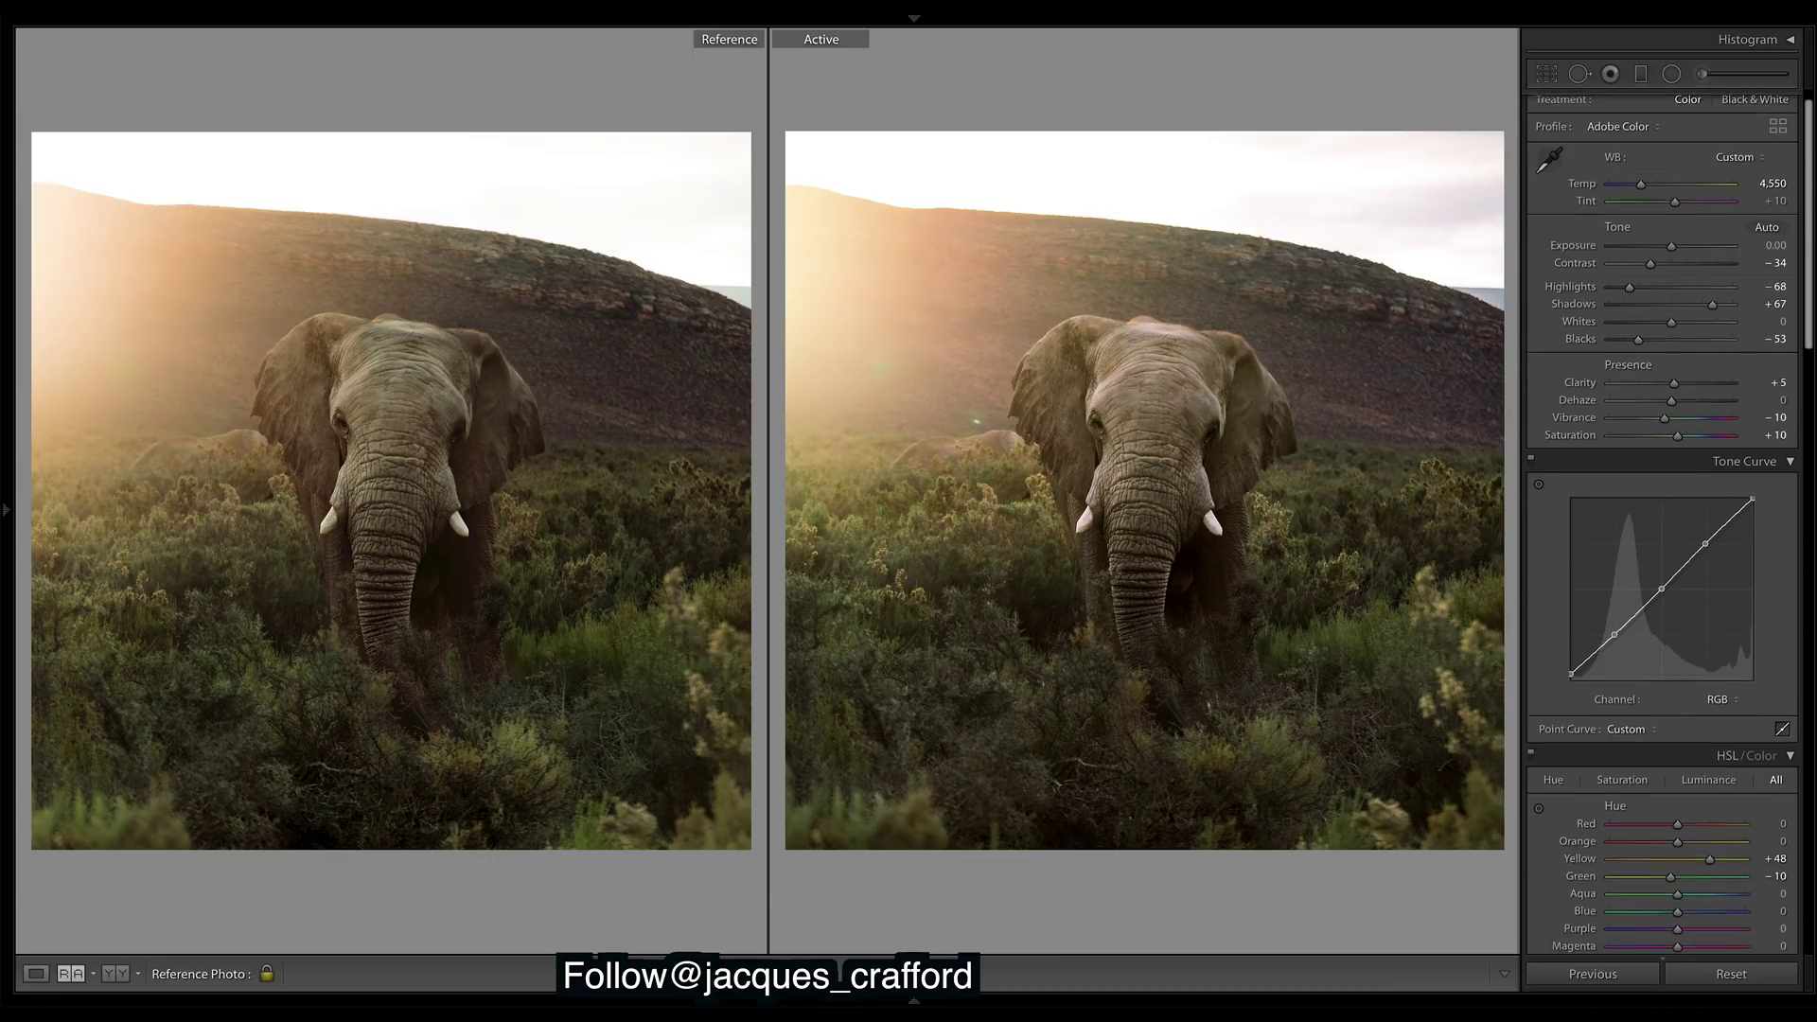
scroll(1662, 568, "down", 10)
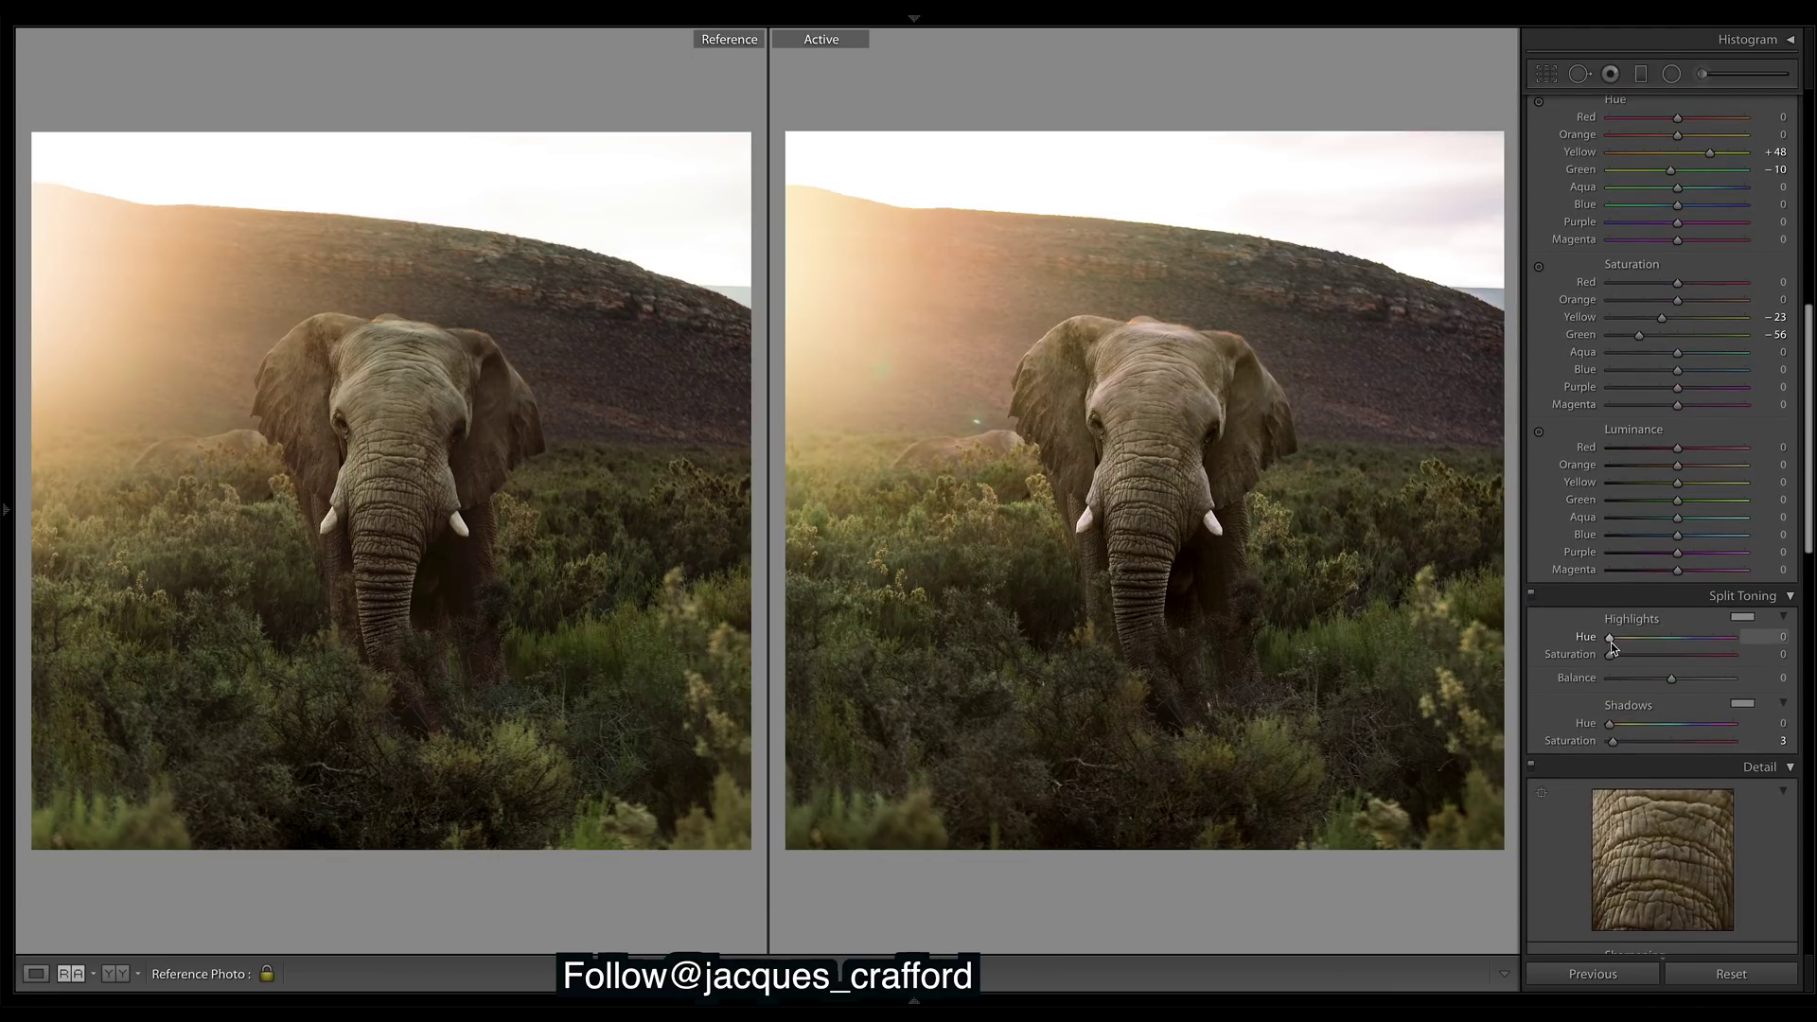
left_click_drag(1613, 637, 1617, 642)
left_click_drag(1614, 658, 1617, 660)
left_click_drag(1810, 407, 1809, 196)
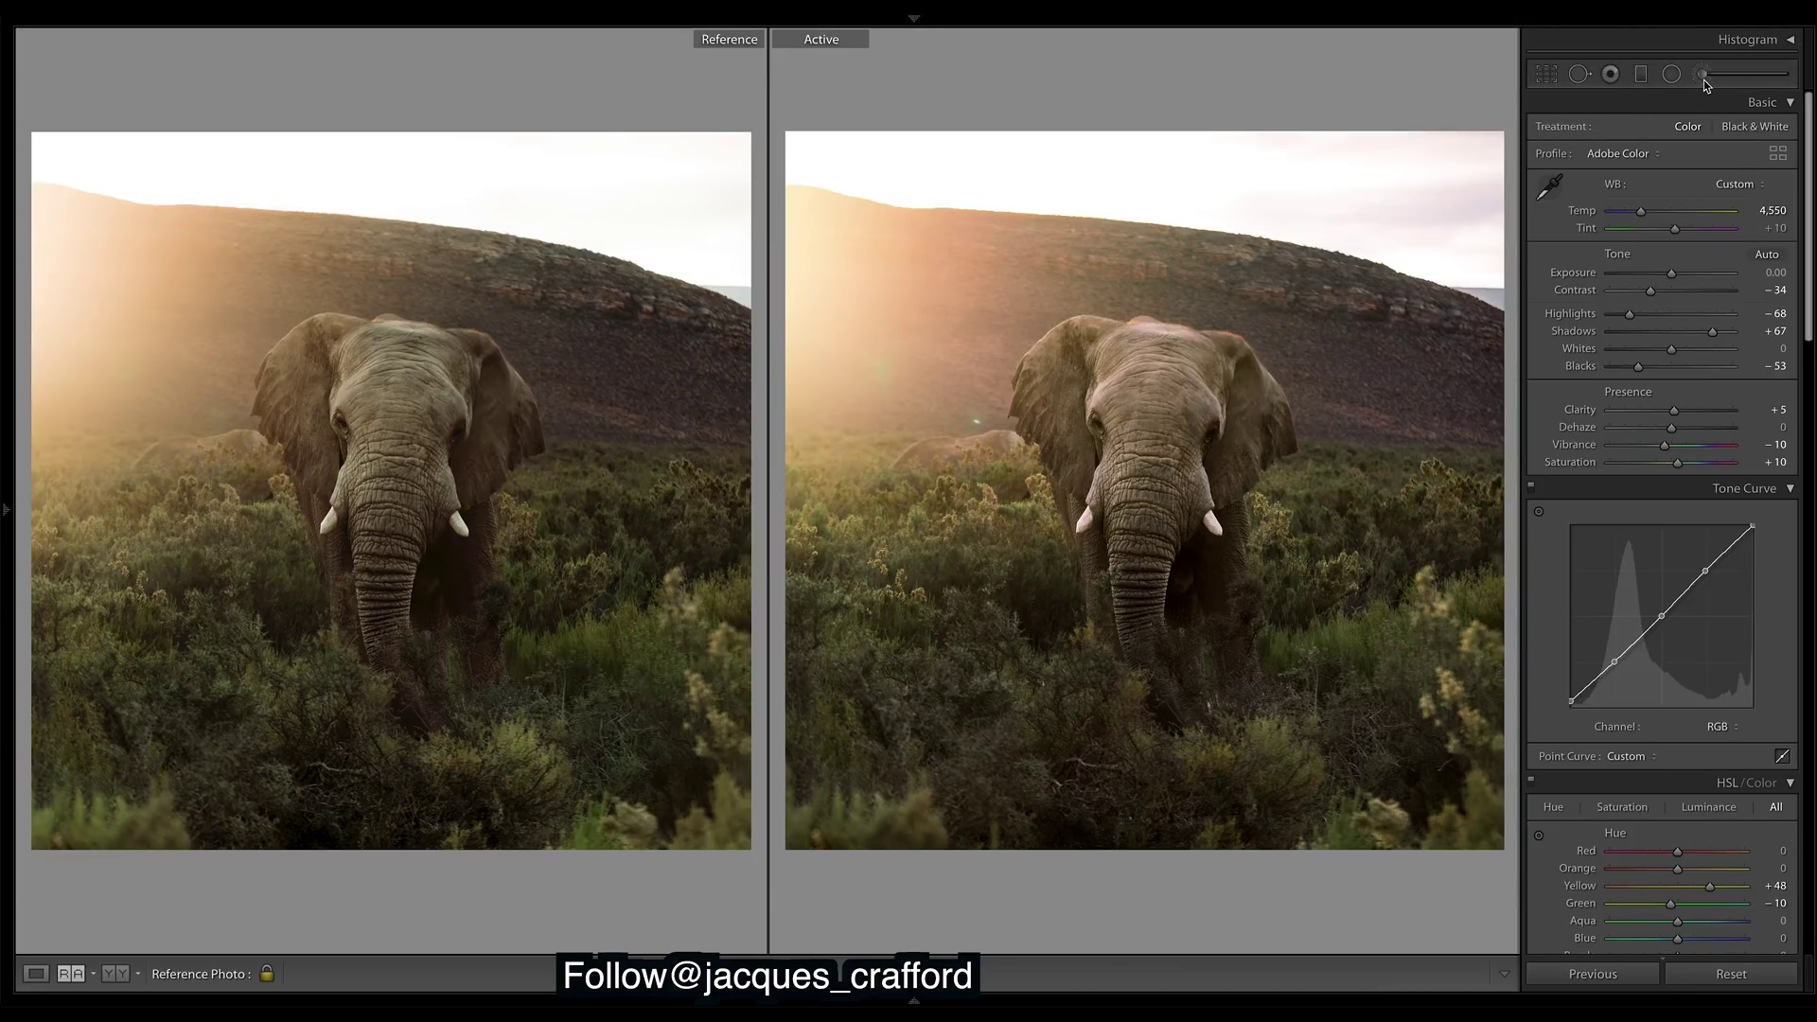
Clone out the lens flare spots on the hillside beside the elephant, raising the first spot's opacity, and finish spot removal
left_click(1579, 75)
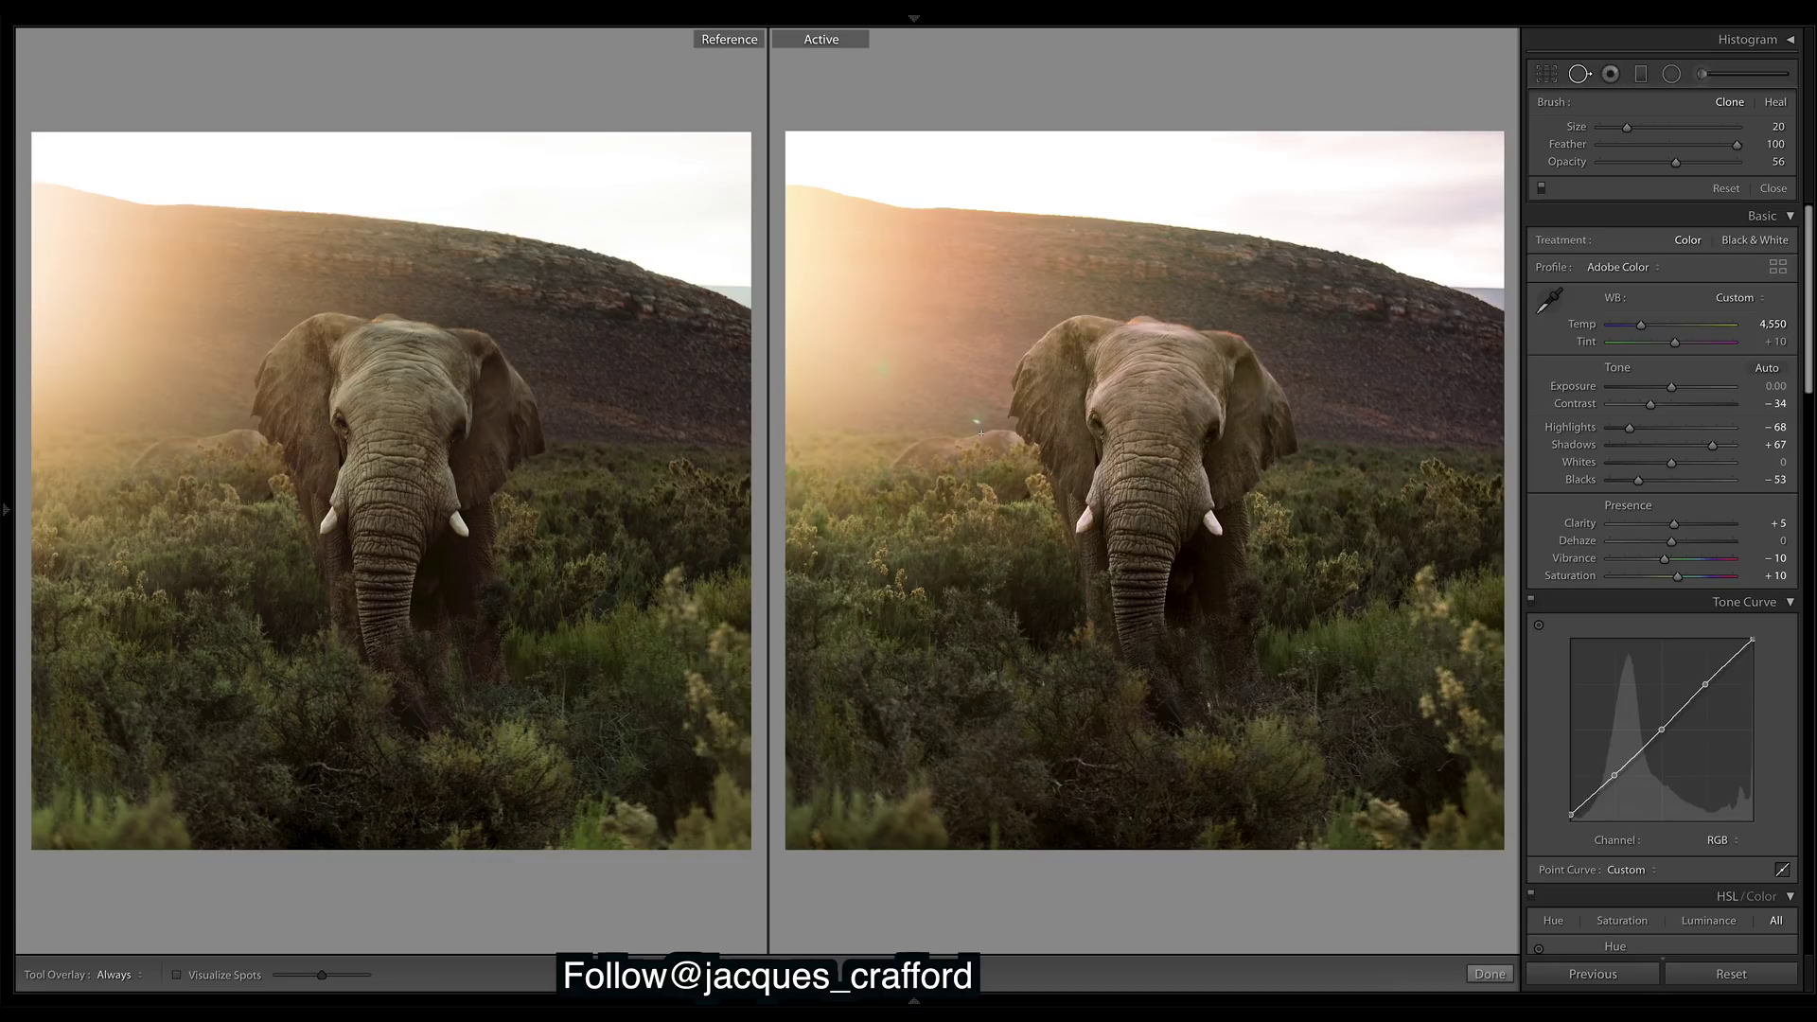
scroll(977, 431, "up", 5)
left_click(975, 421)
left_click_drag(1018, 293, 986, 380)
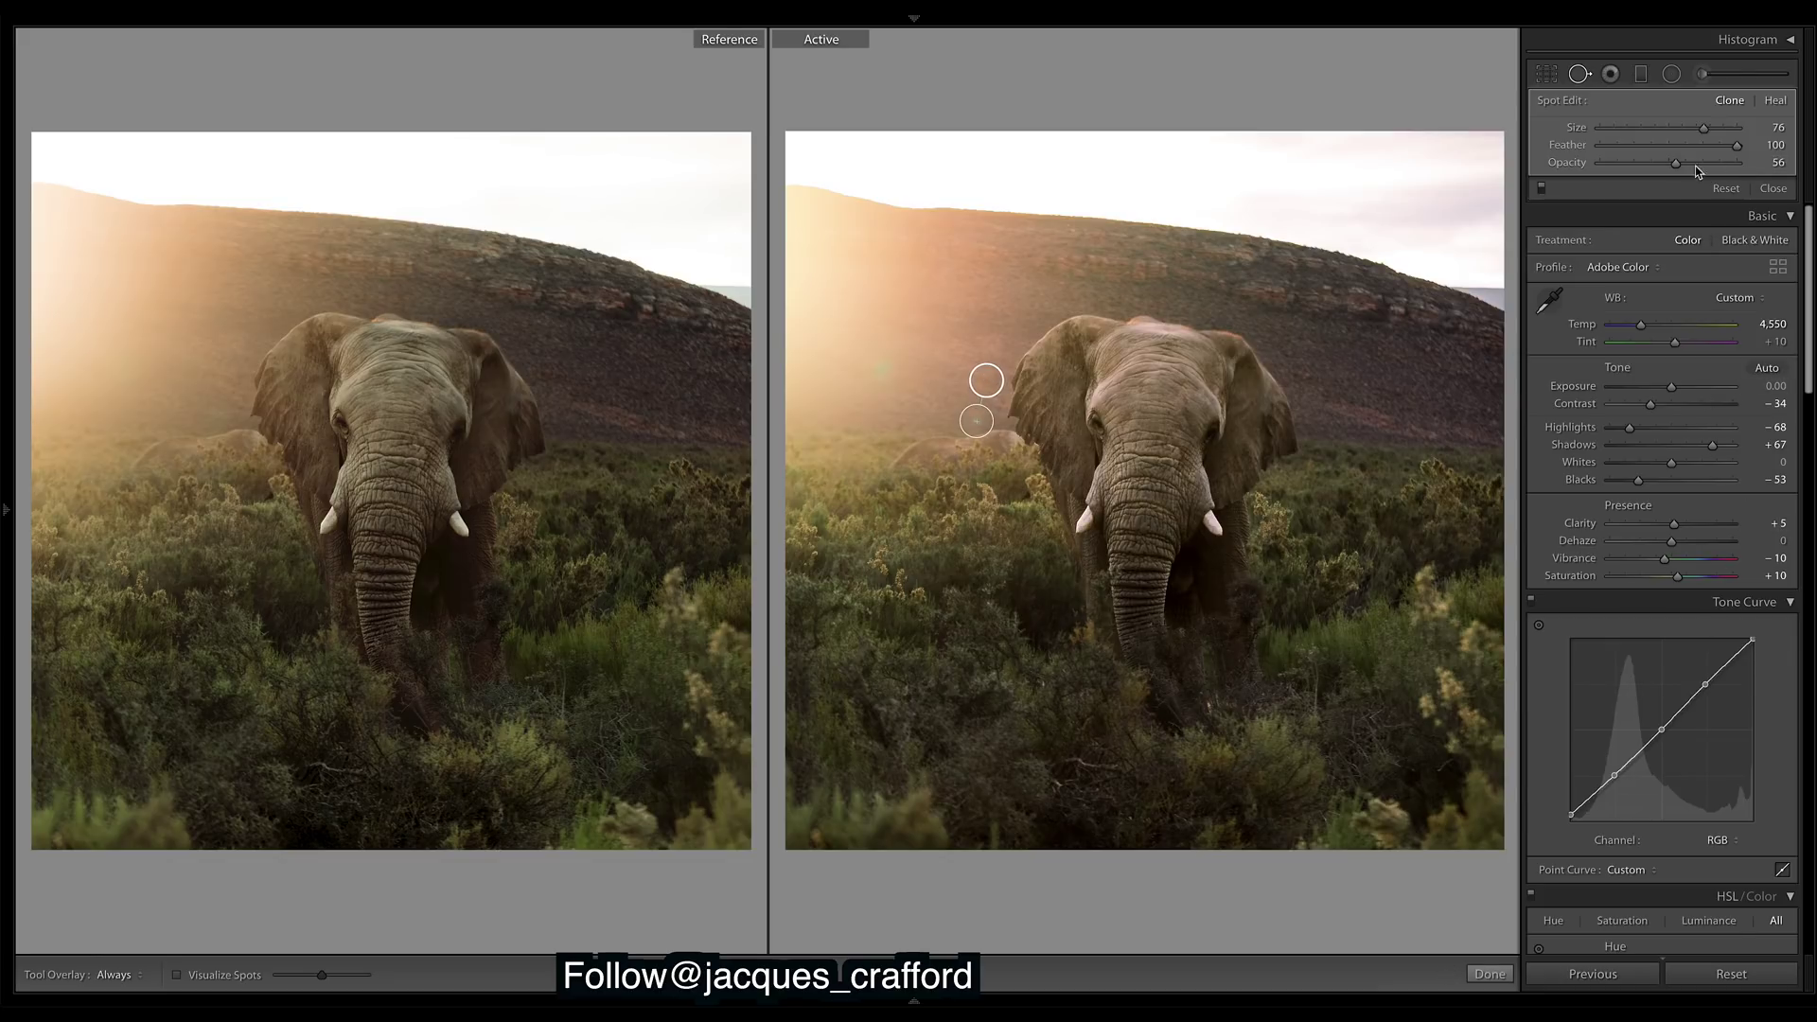
left_click_drag(1676, 164, 1718, 167)
left_click(880, 368)
left_click(1488, 973)
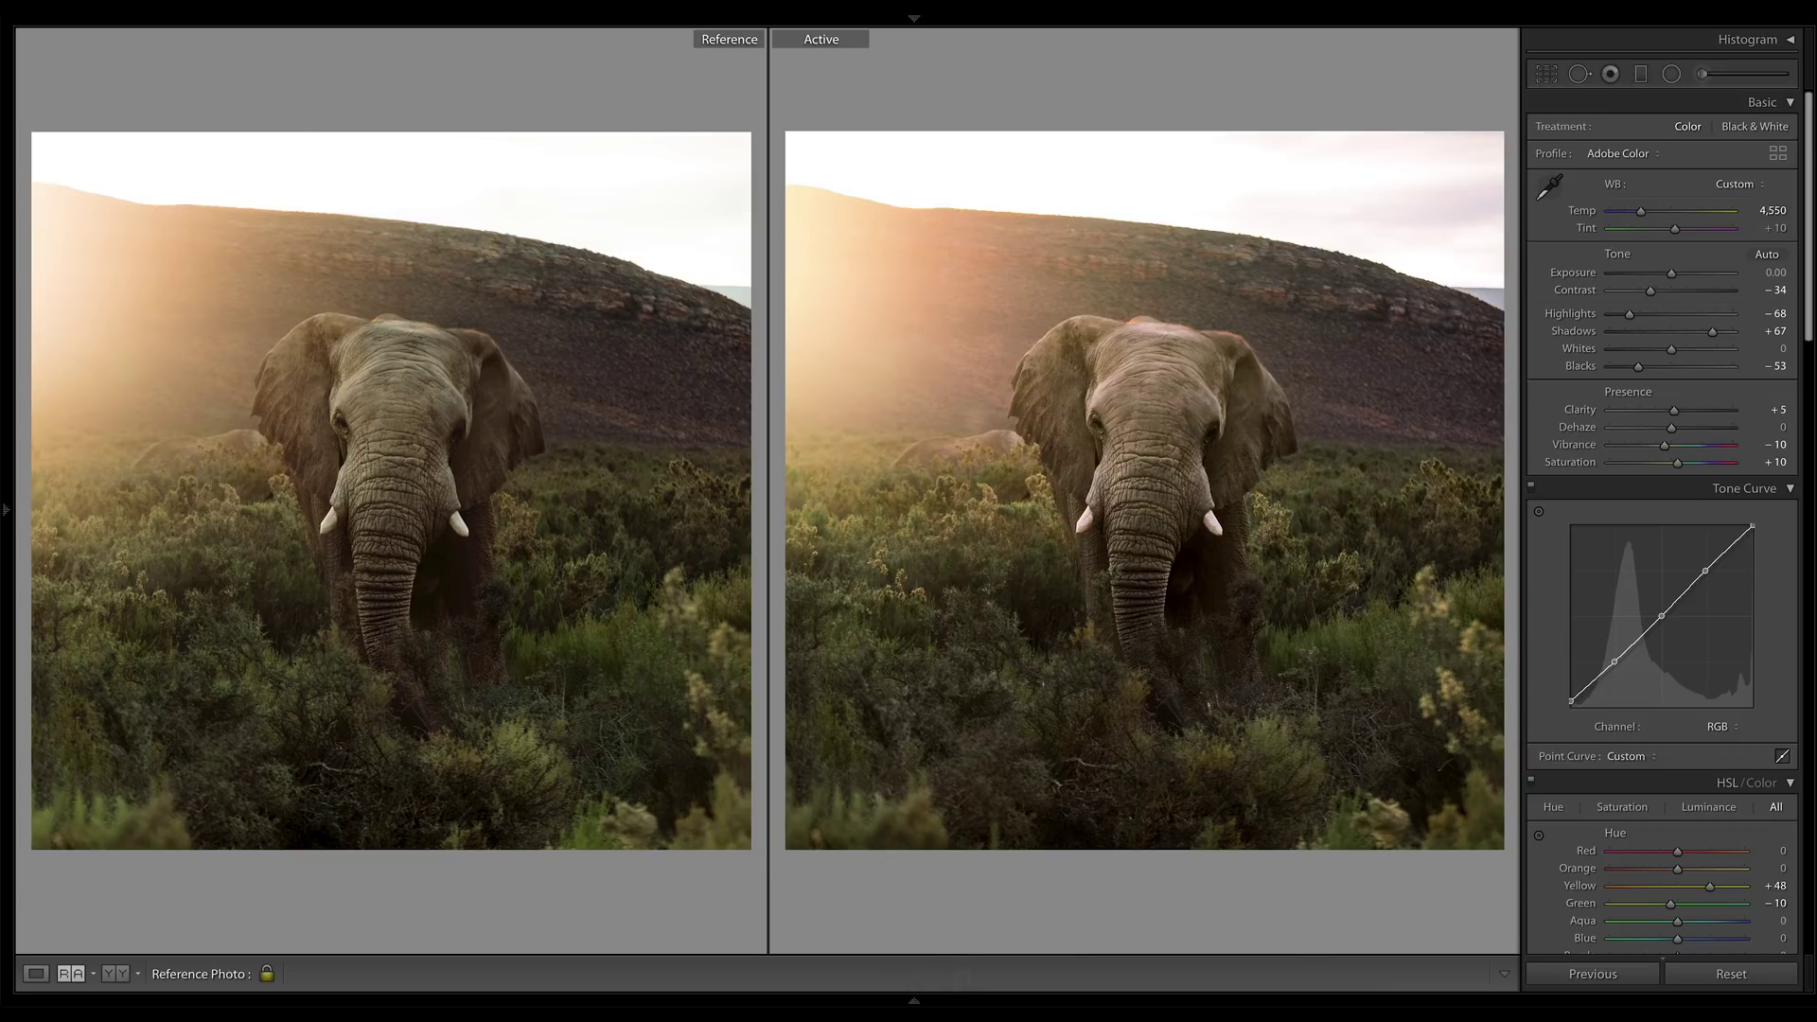
Compare the edited elephant photo with its unedited version
key("backslash")
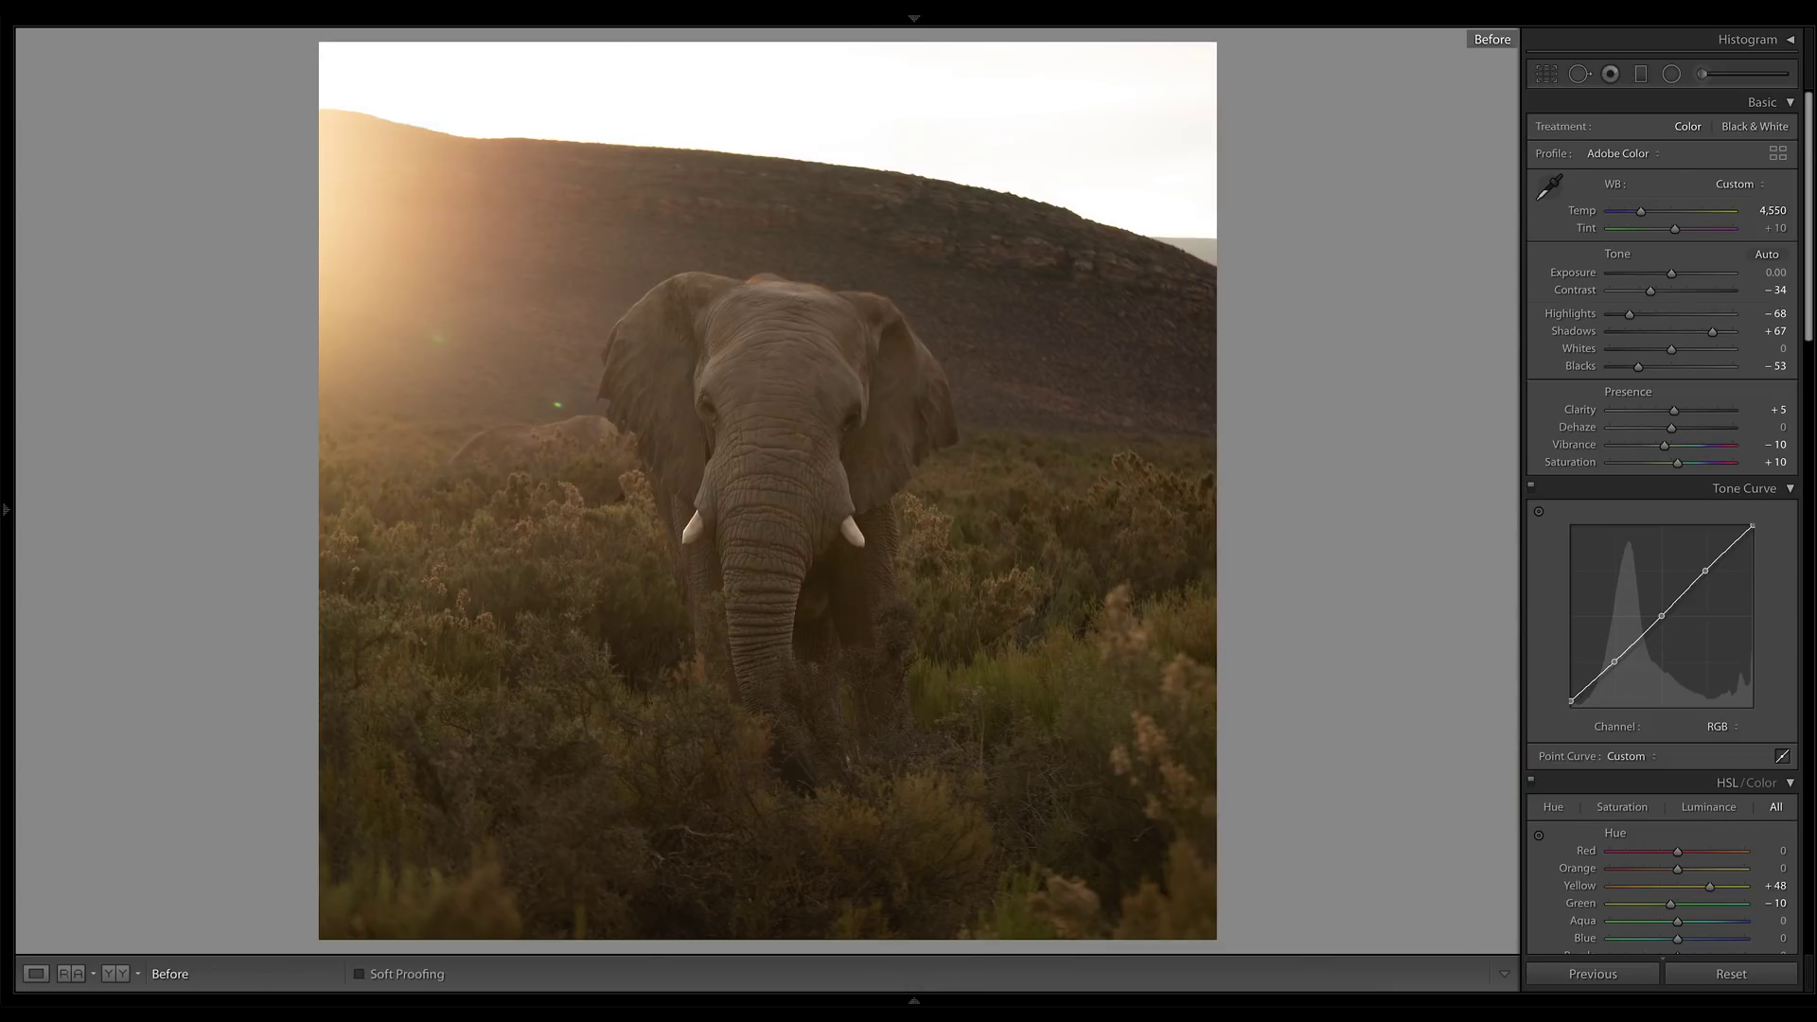
key("backslash")
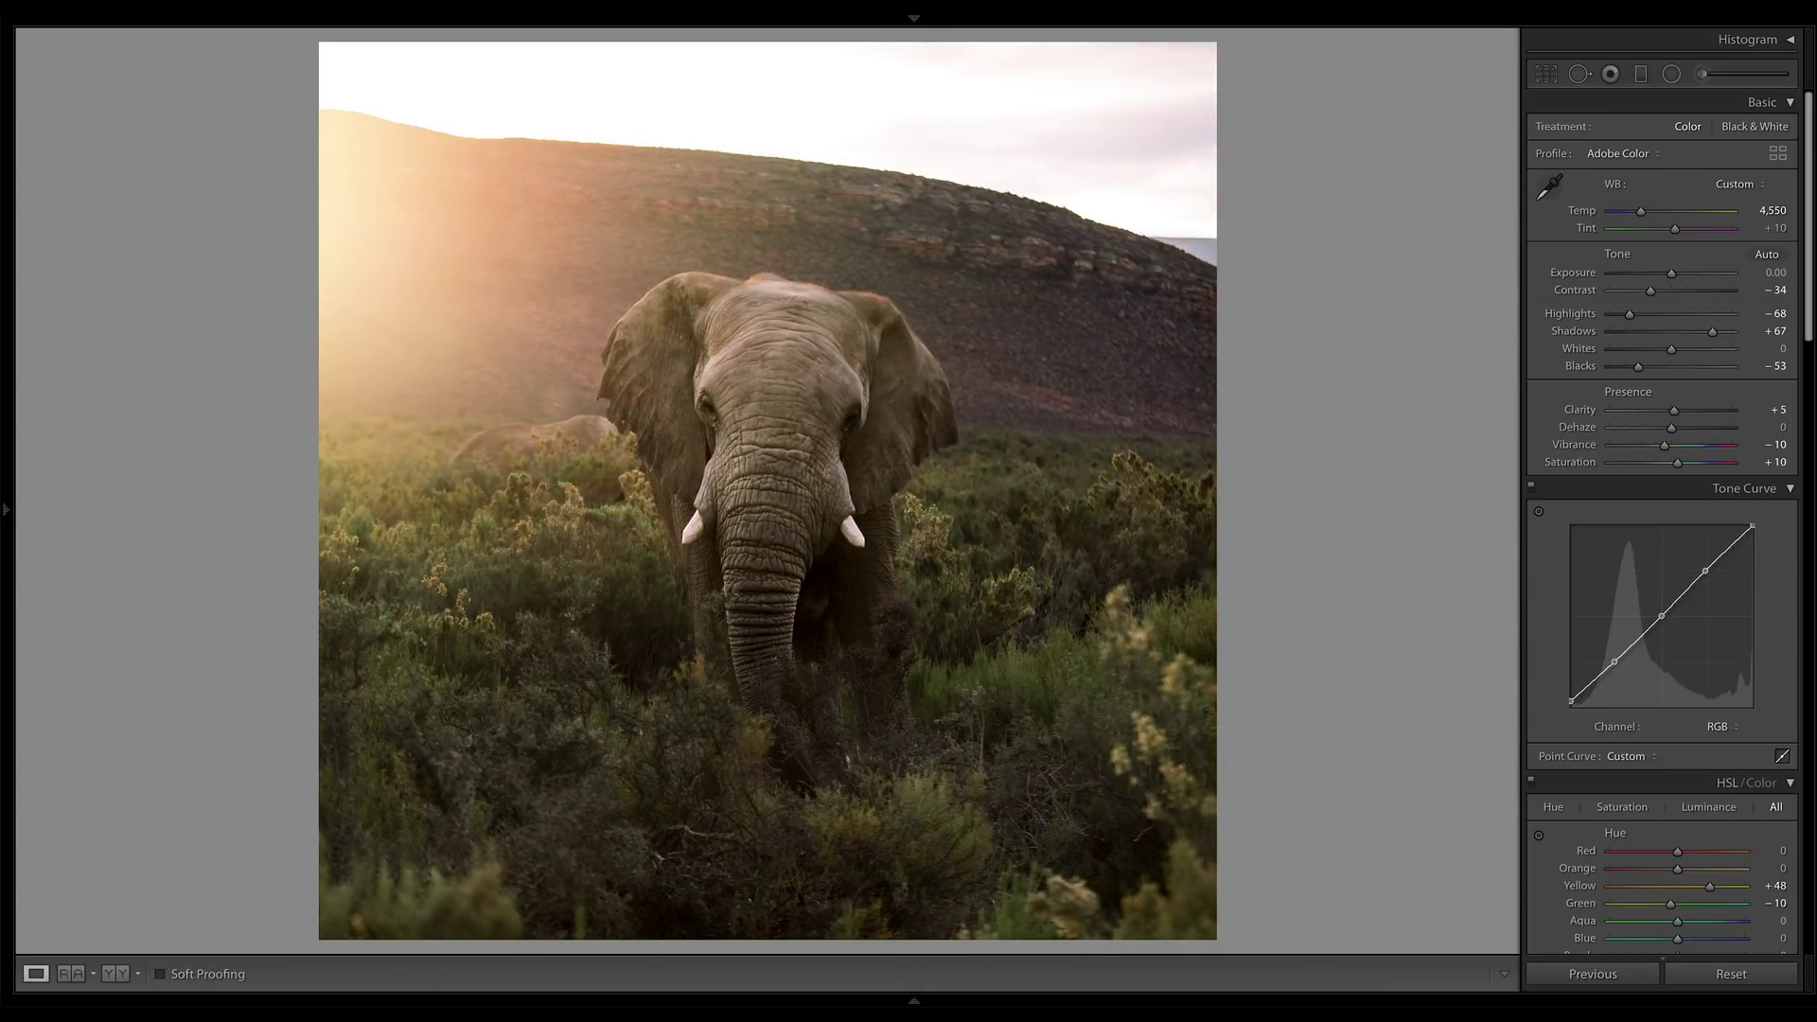